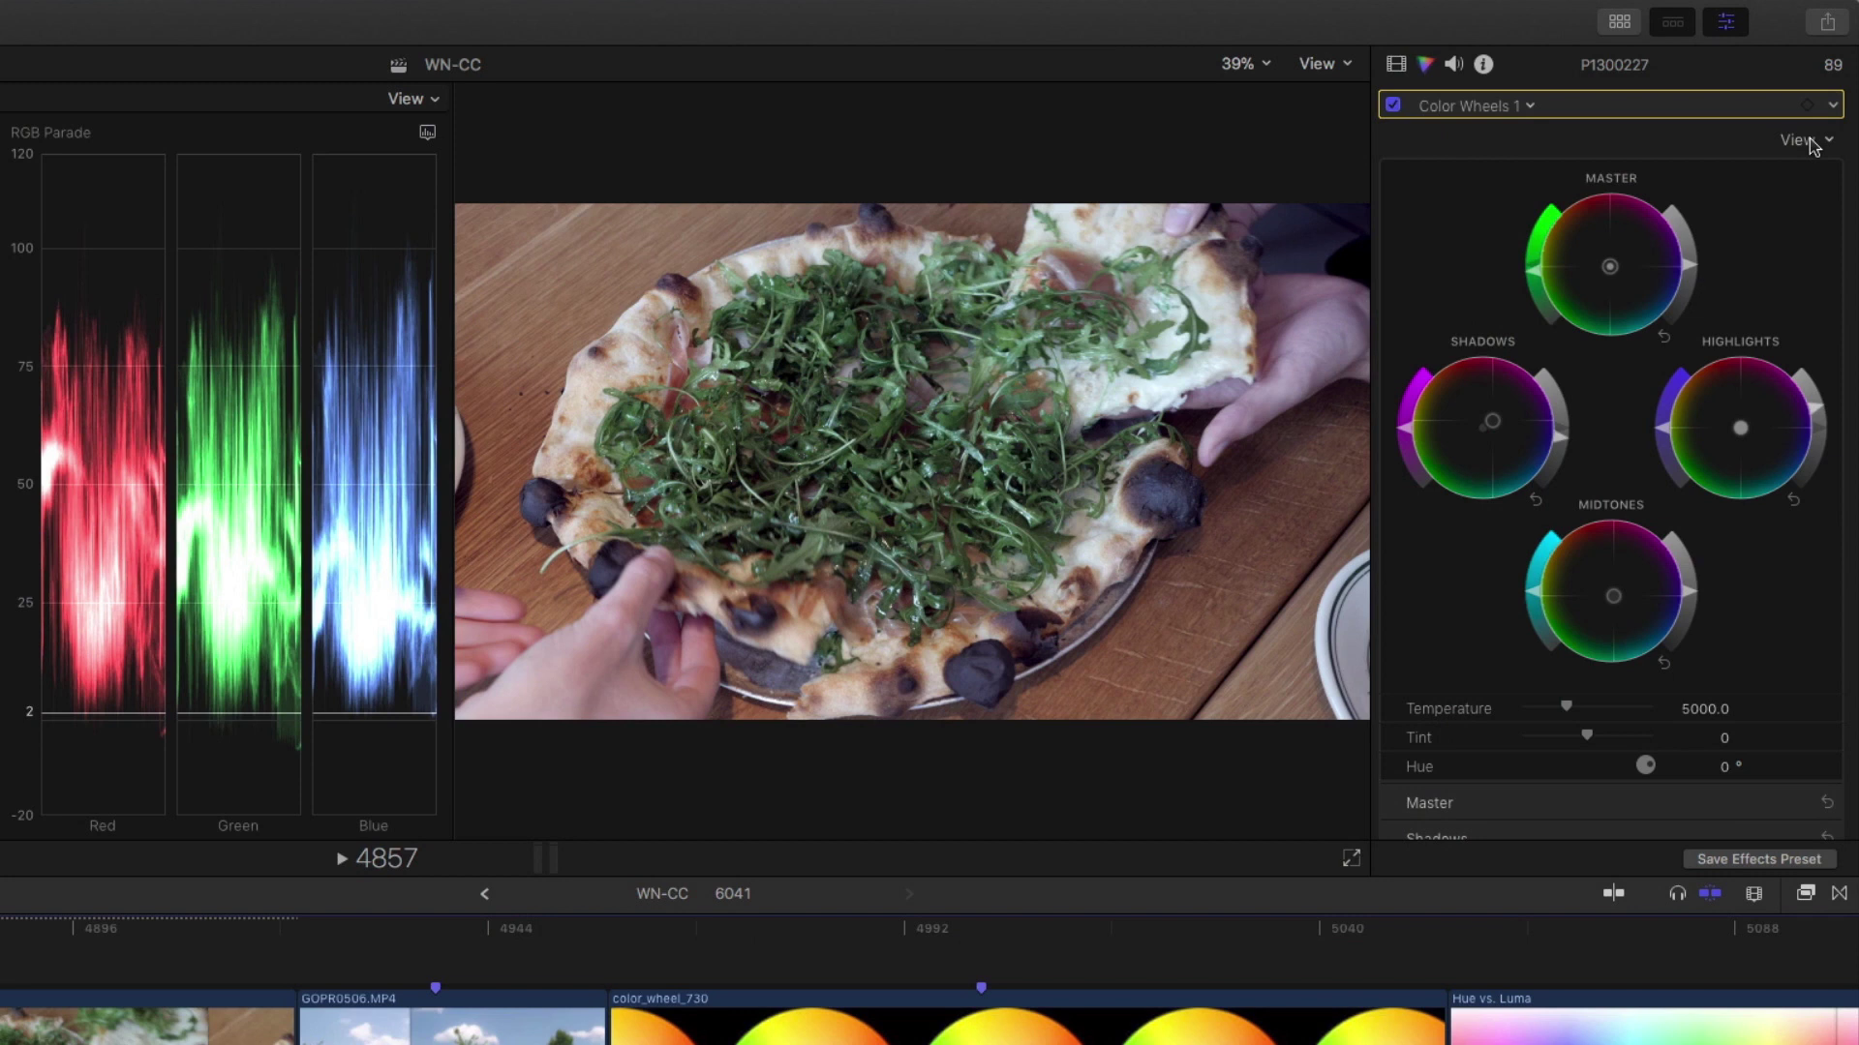
Preview the Single Wheels layout at a wide and a narrow inspector width, and return to the All Wheels layout.
{"action": "left_click", "coordinate": [1811, 143]}
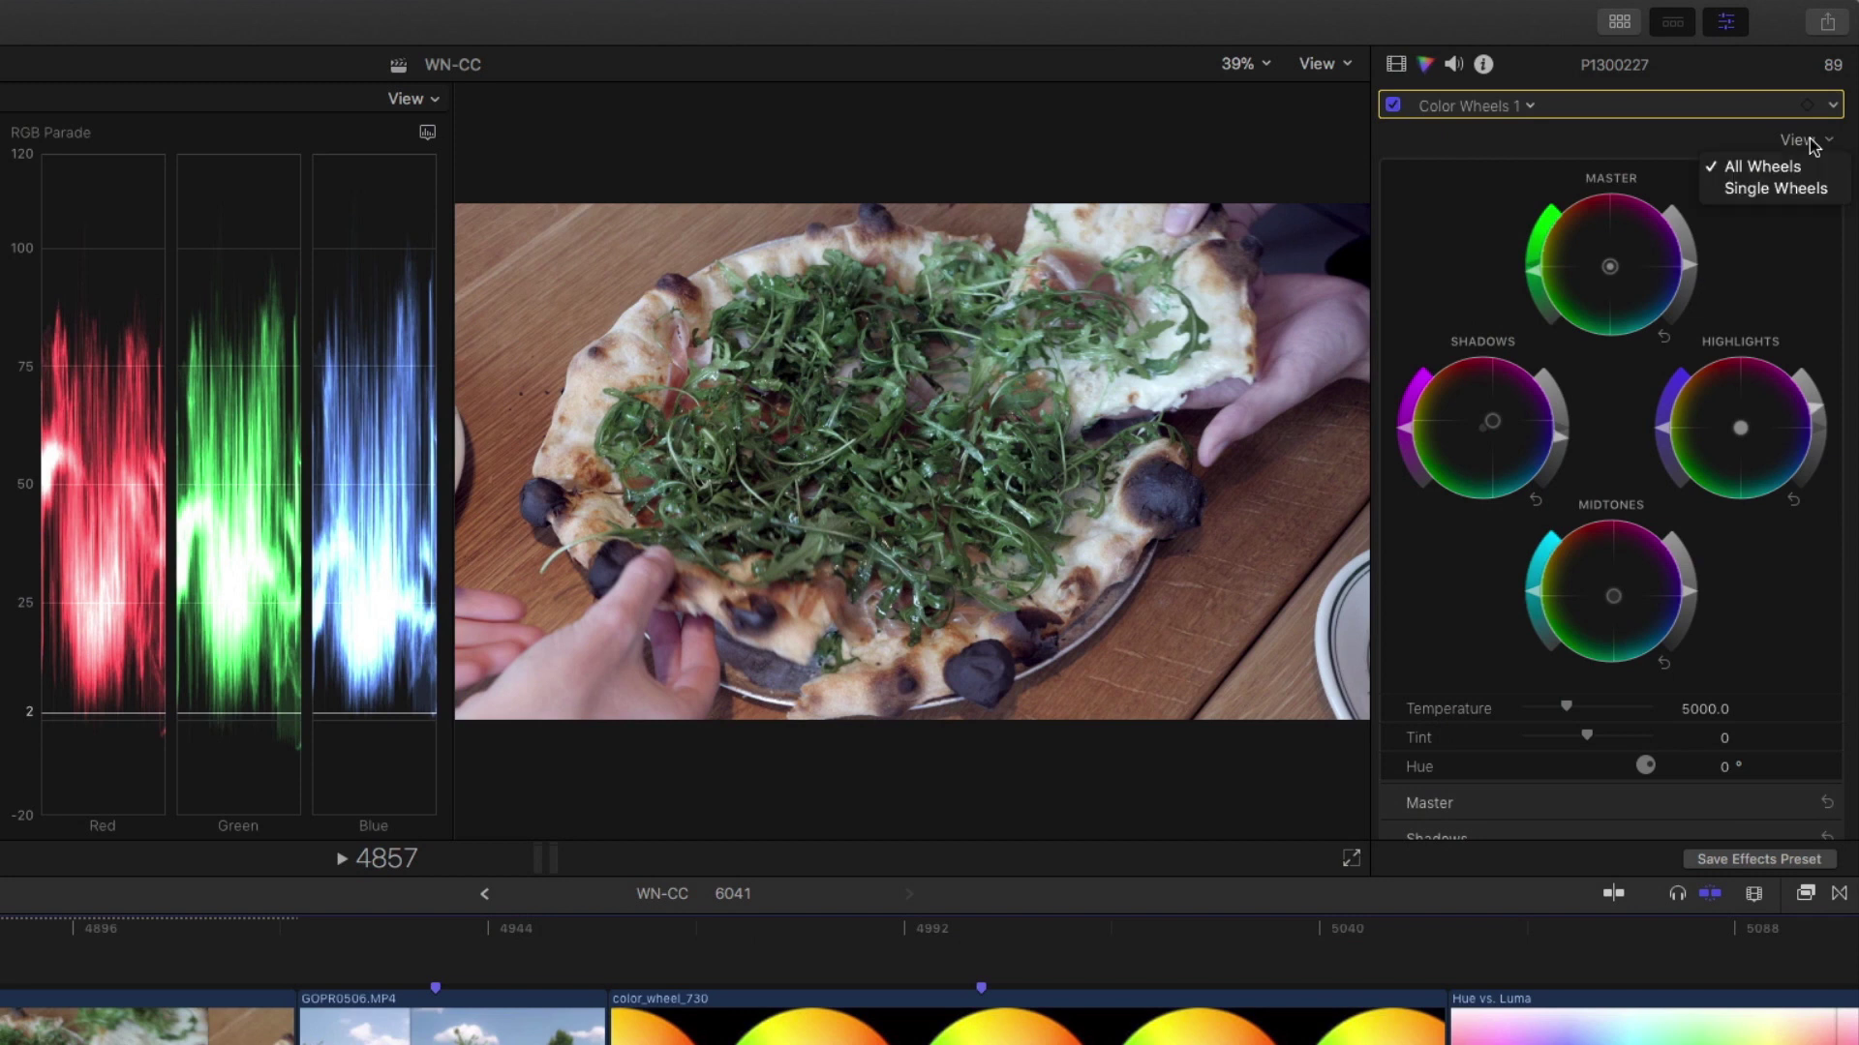
{"action": "left_click", "coordinate": [1807, 189]}
{"action": "left_click_drag", "start_coordinate": [1369, 432], "coordinate": [809, 395]}
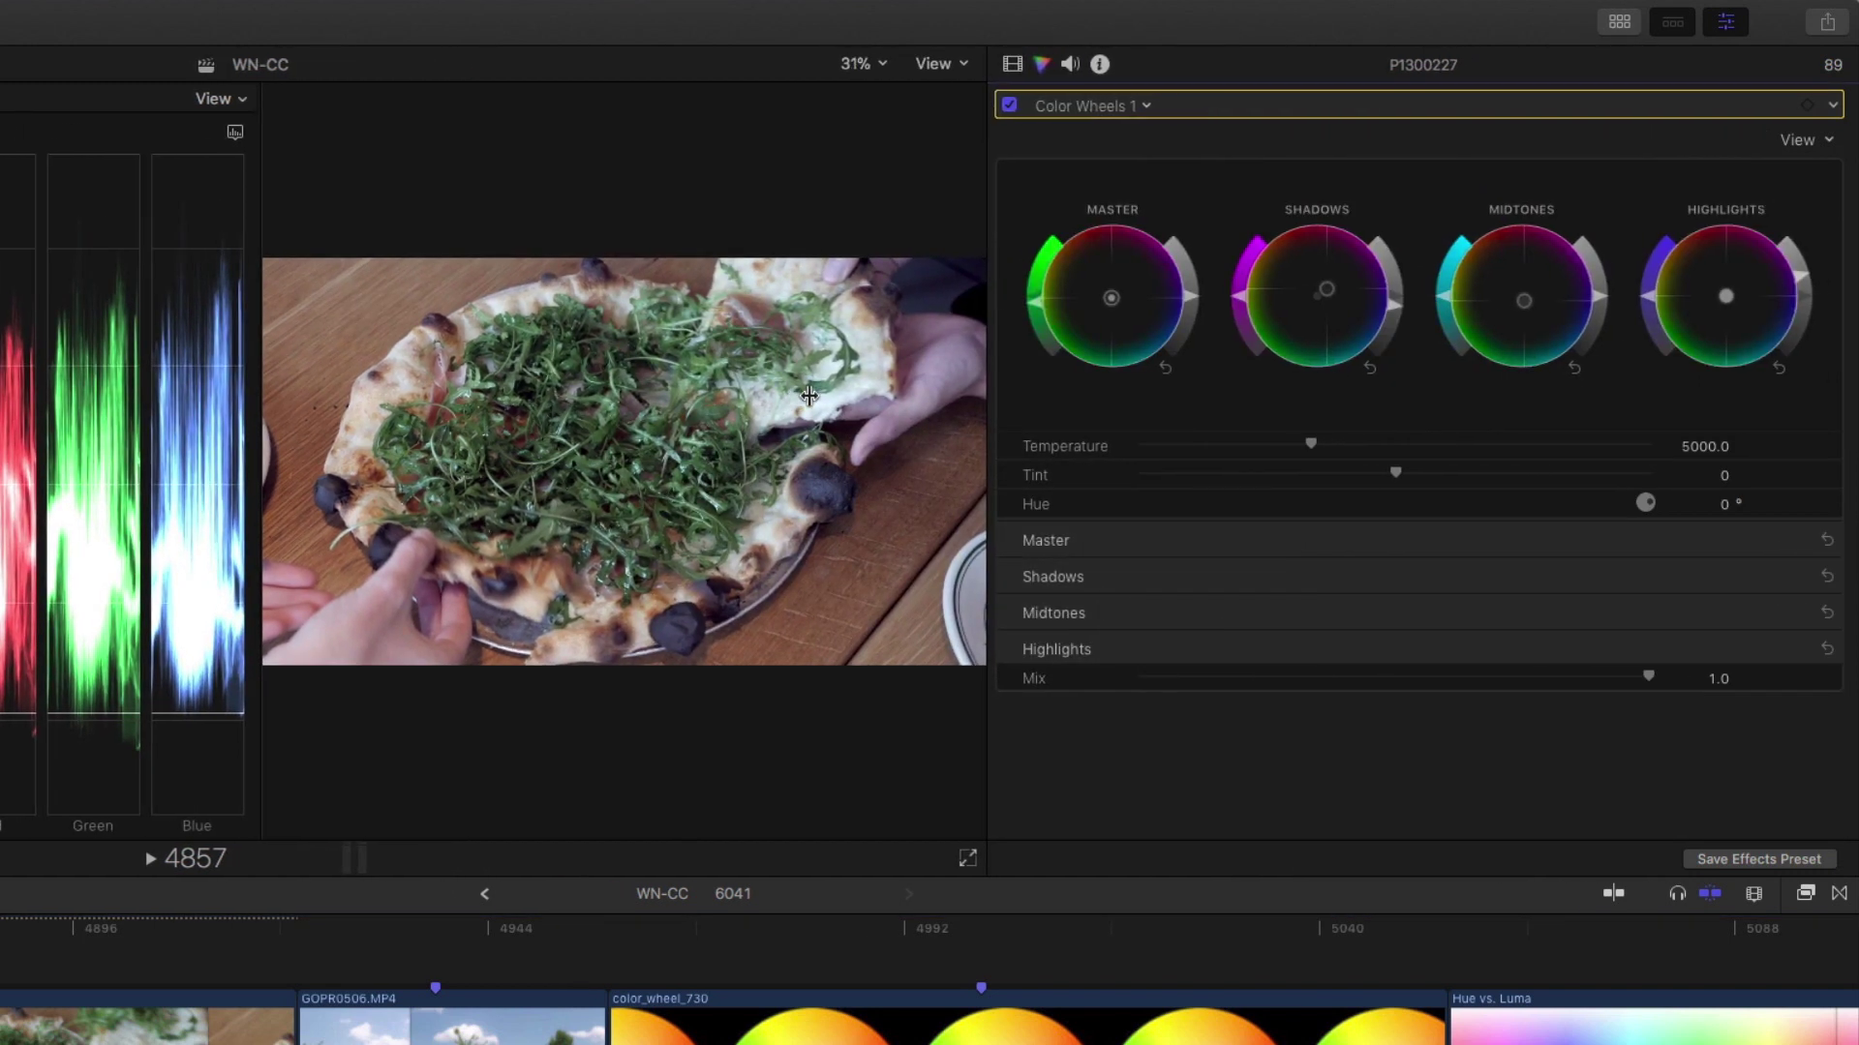
{"action": "left_click_drag", "start_coordinate": [809, 395], "coordinate": [1510, 423]}
{"action": "left_click", "coordinate": [1802, 140]}
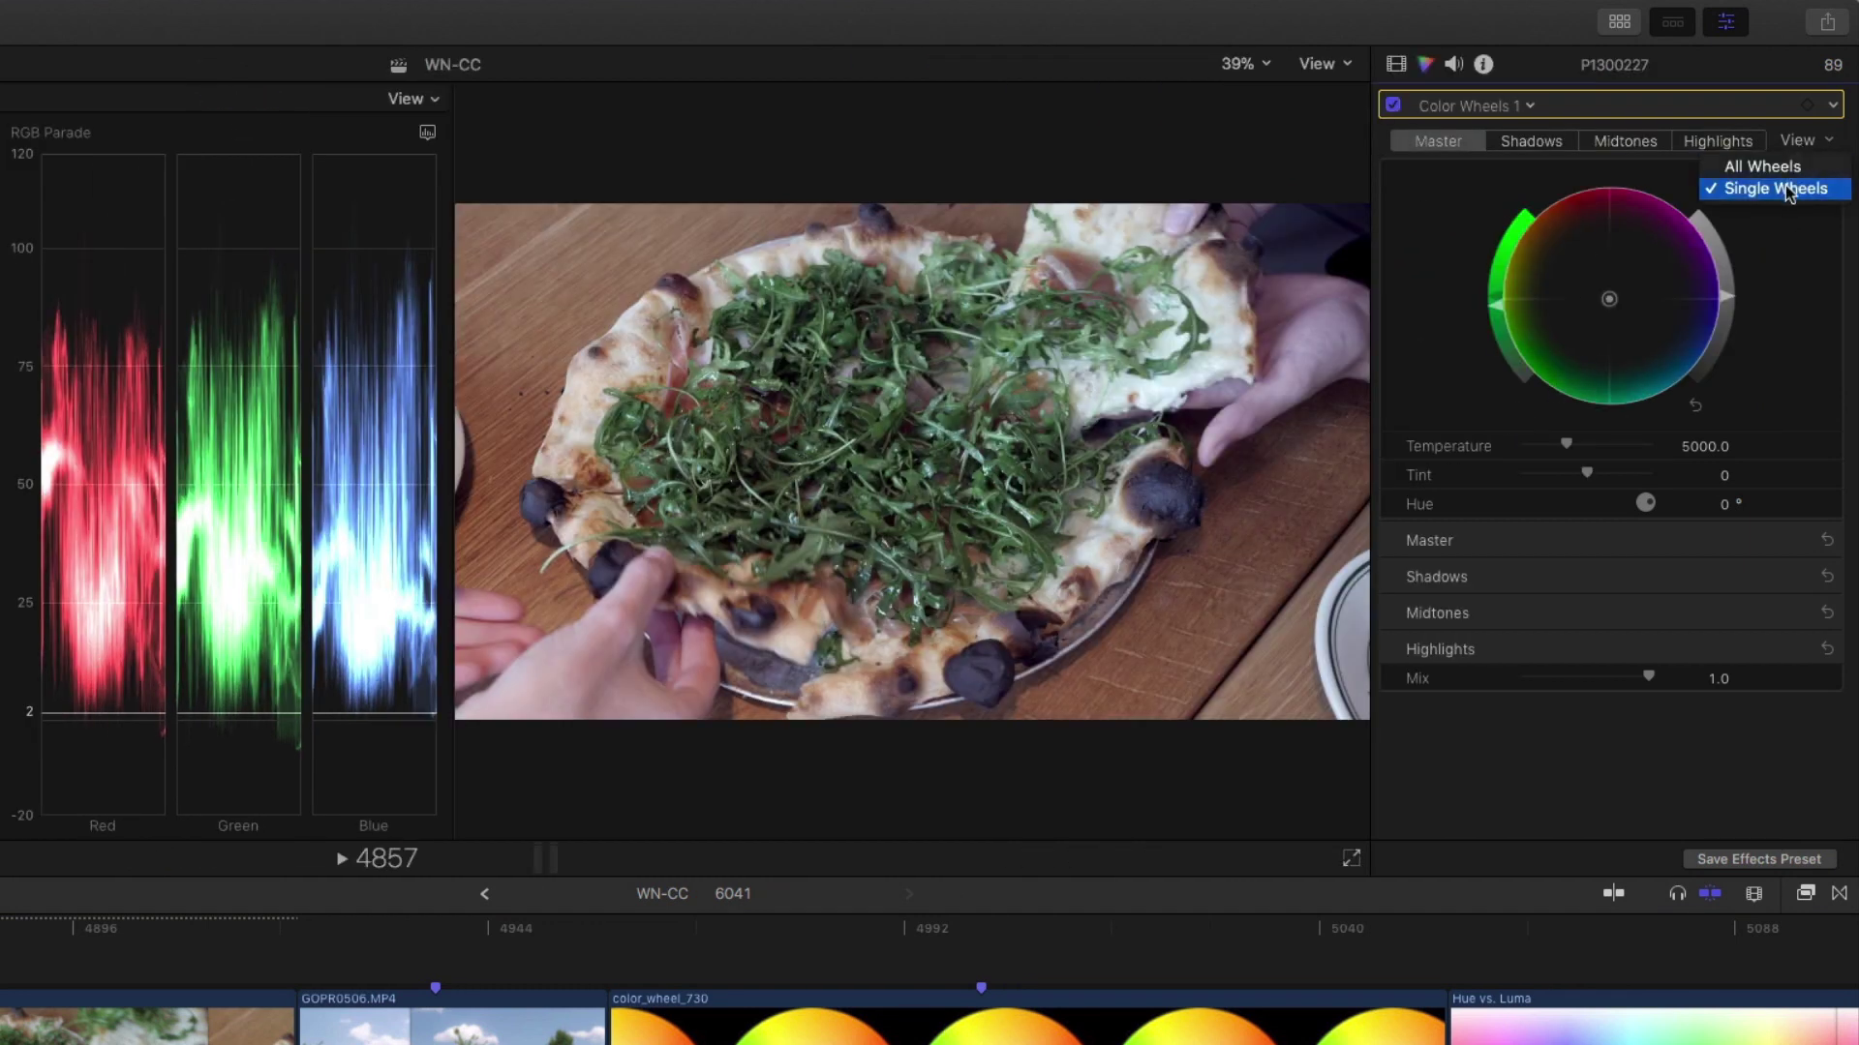
{"action": "left_click", "coordinate": [1754, 239]}
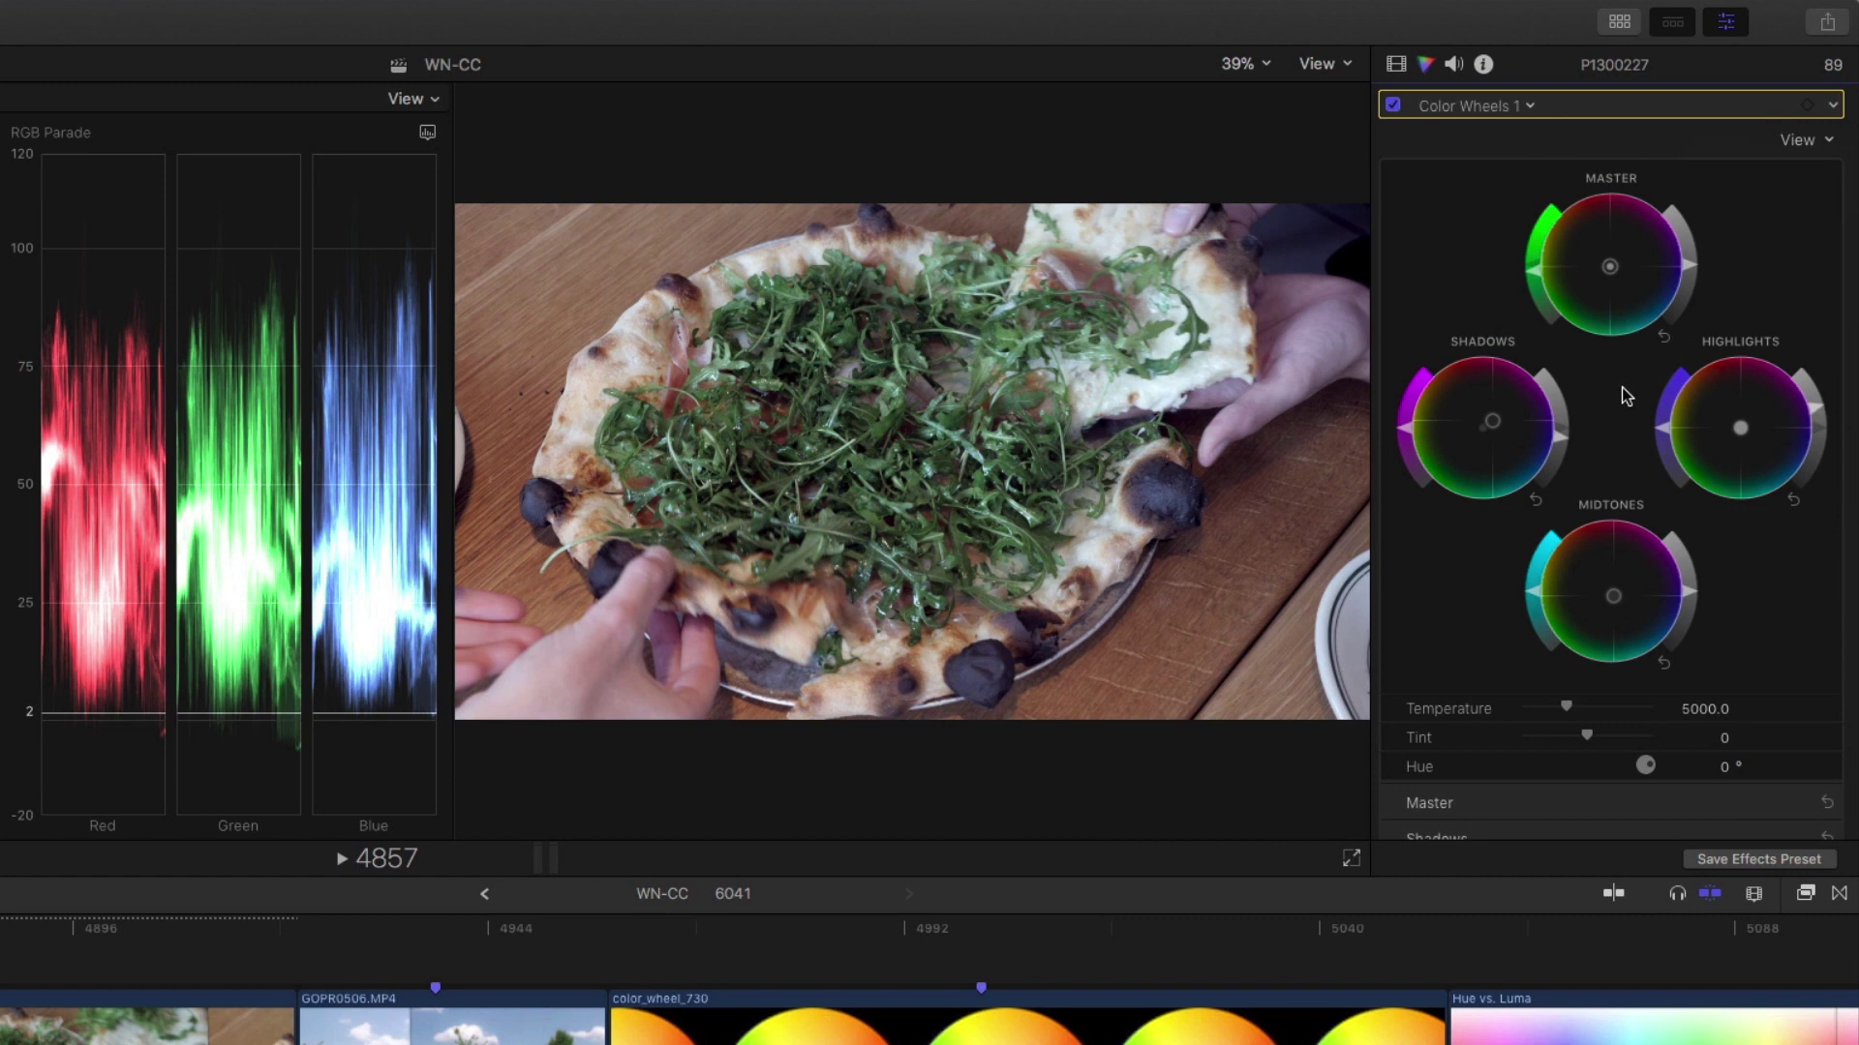
Compare the pizza clip with the Color Wheels 1 correction disabled and enabled.
{"action": "left_click", "coordinate": [1393, 104]}
{"action": "left_click", "coordinate": [1393, 105]}
{"action": "left_click", "coordinate": [1393, 104]}
{"action": "left_click", "coordinate": [1393, 104]}
Add a second Color Wheels correction with a color mask sampled from the green arugula, and raise its Master saturation.
{"action": "left_click", "coordinate": [1532, 107]}
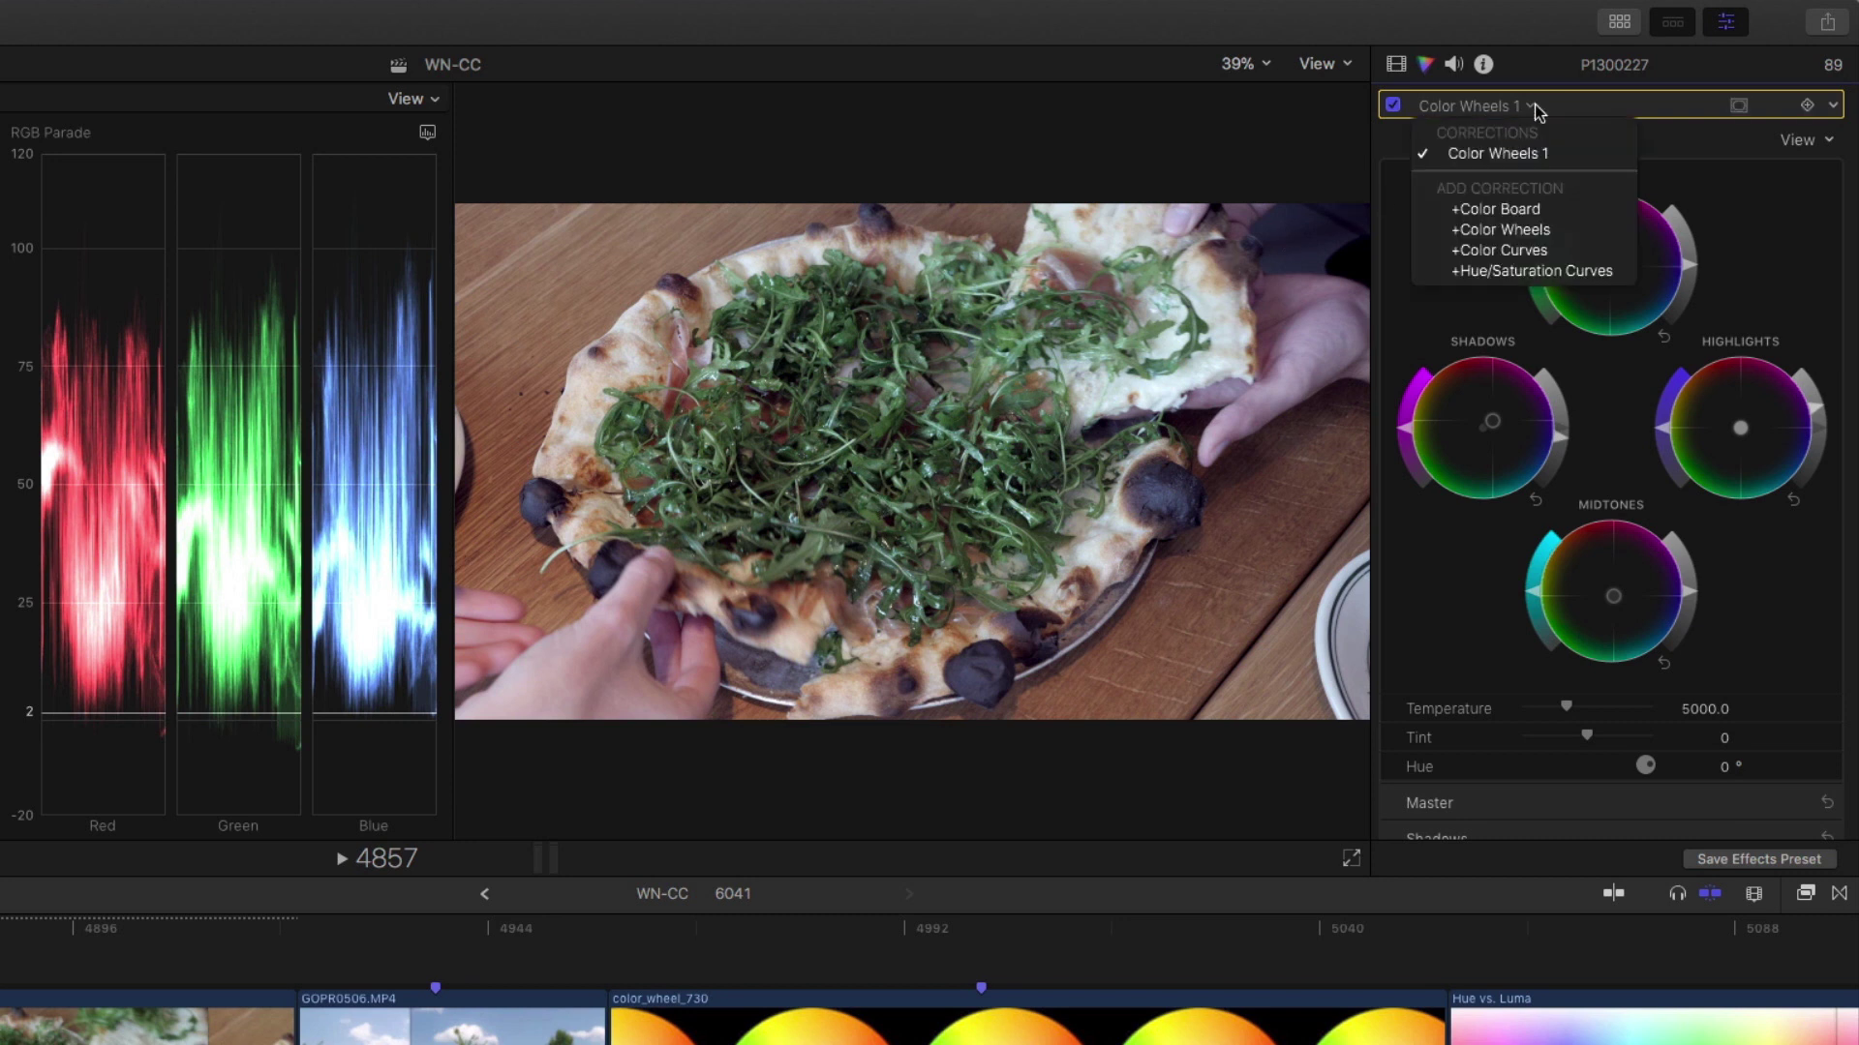
{"action": "left_click", "coordinate": [1559, 229]}
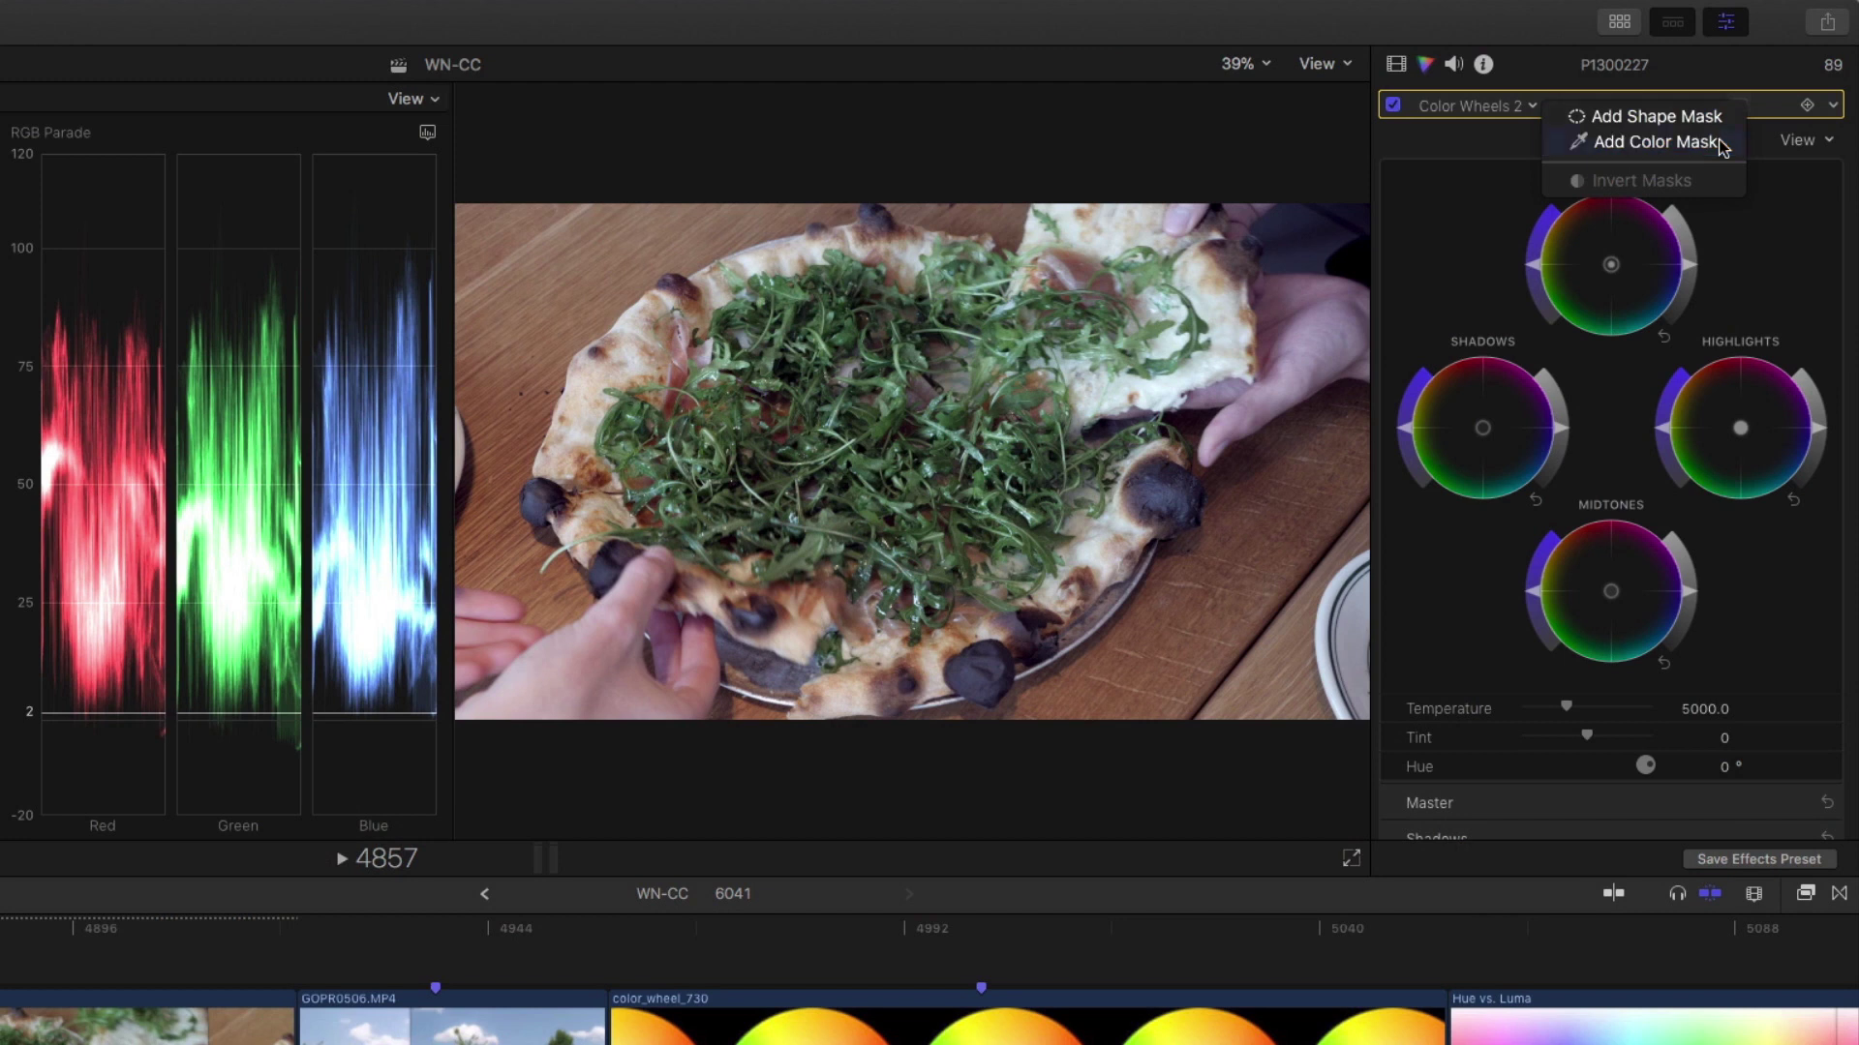
{"action": "left_click", "coordinate": [1720, 146]}
{"action": "left_click_drag", "start_coordinate": [891, 421], "coordinate": [881, 428]}
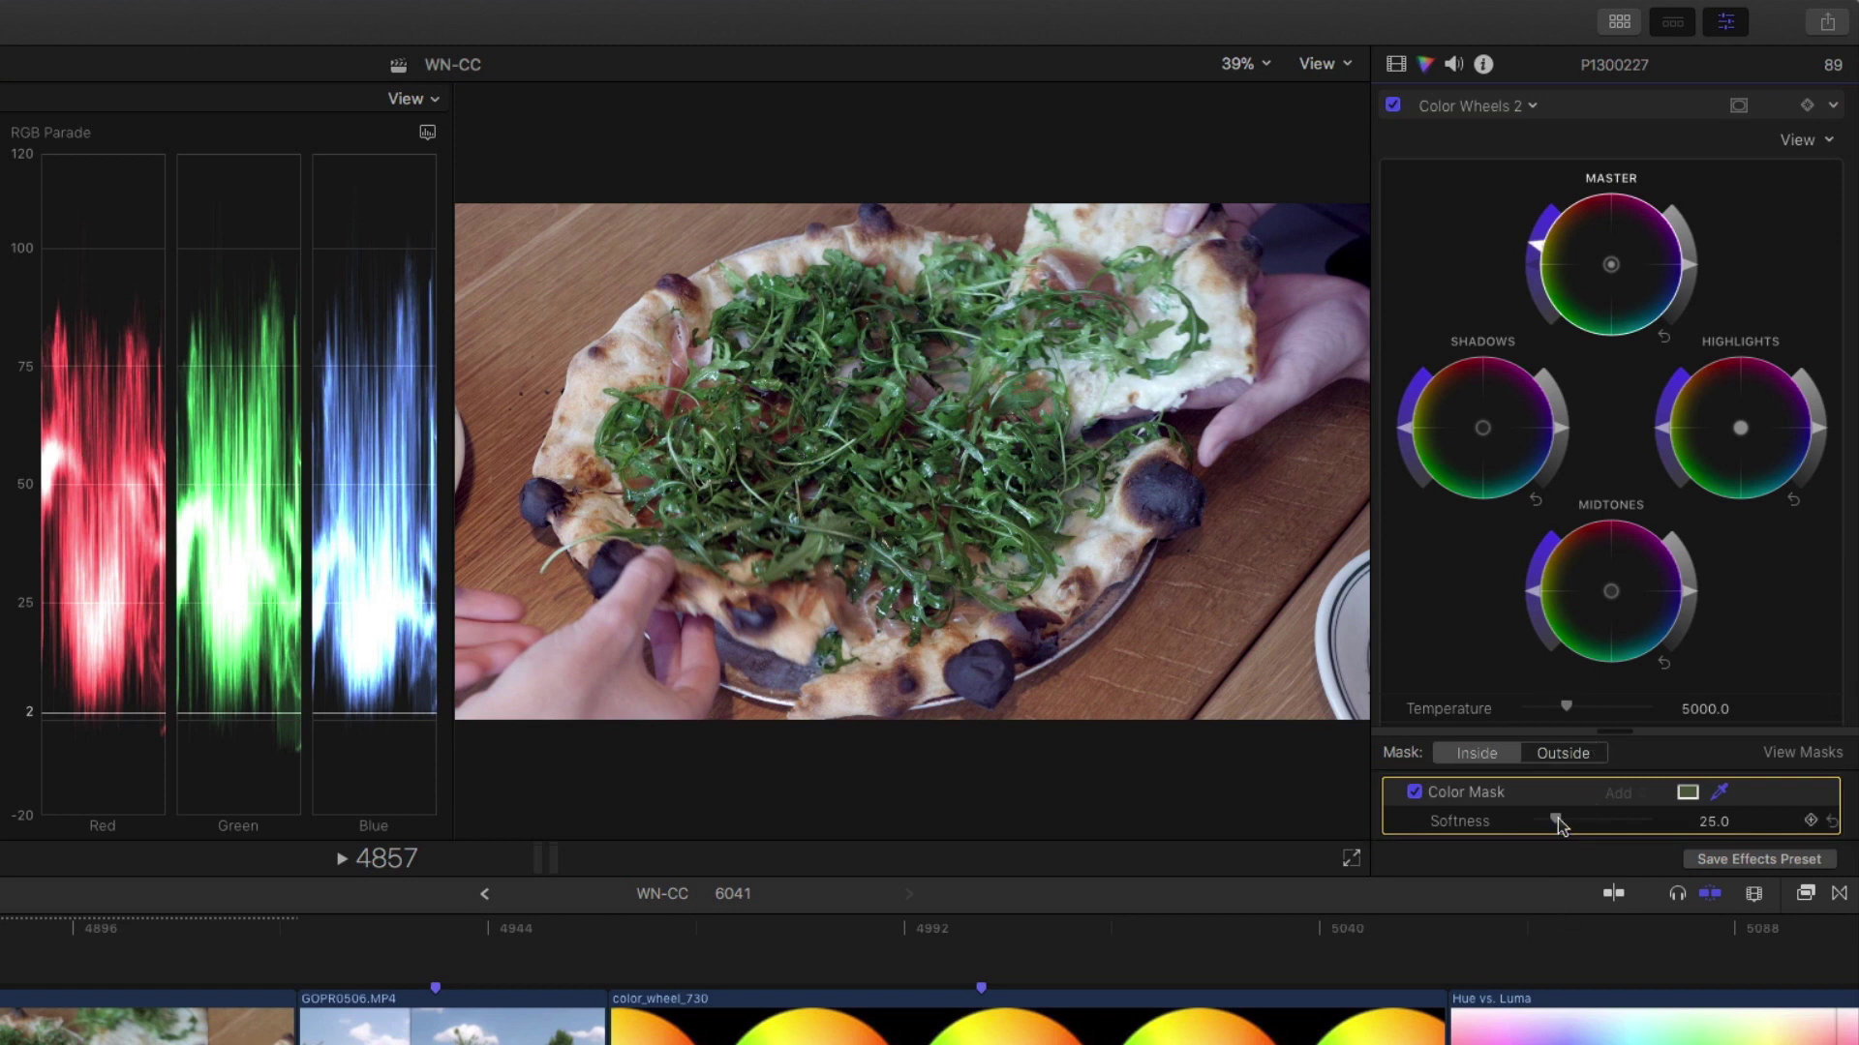
Set the arugula color mask's softness to 5 and compare the pizza clip with Color Wheels 2 off and on.
{"action": "left_click_drag", "start_coordinate": [1555, 820], "coordinate": [1527, 826]}
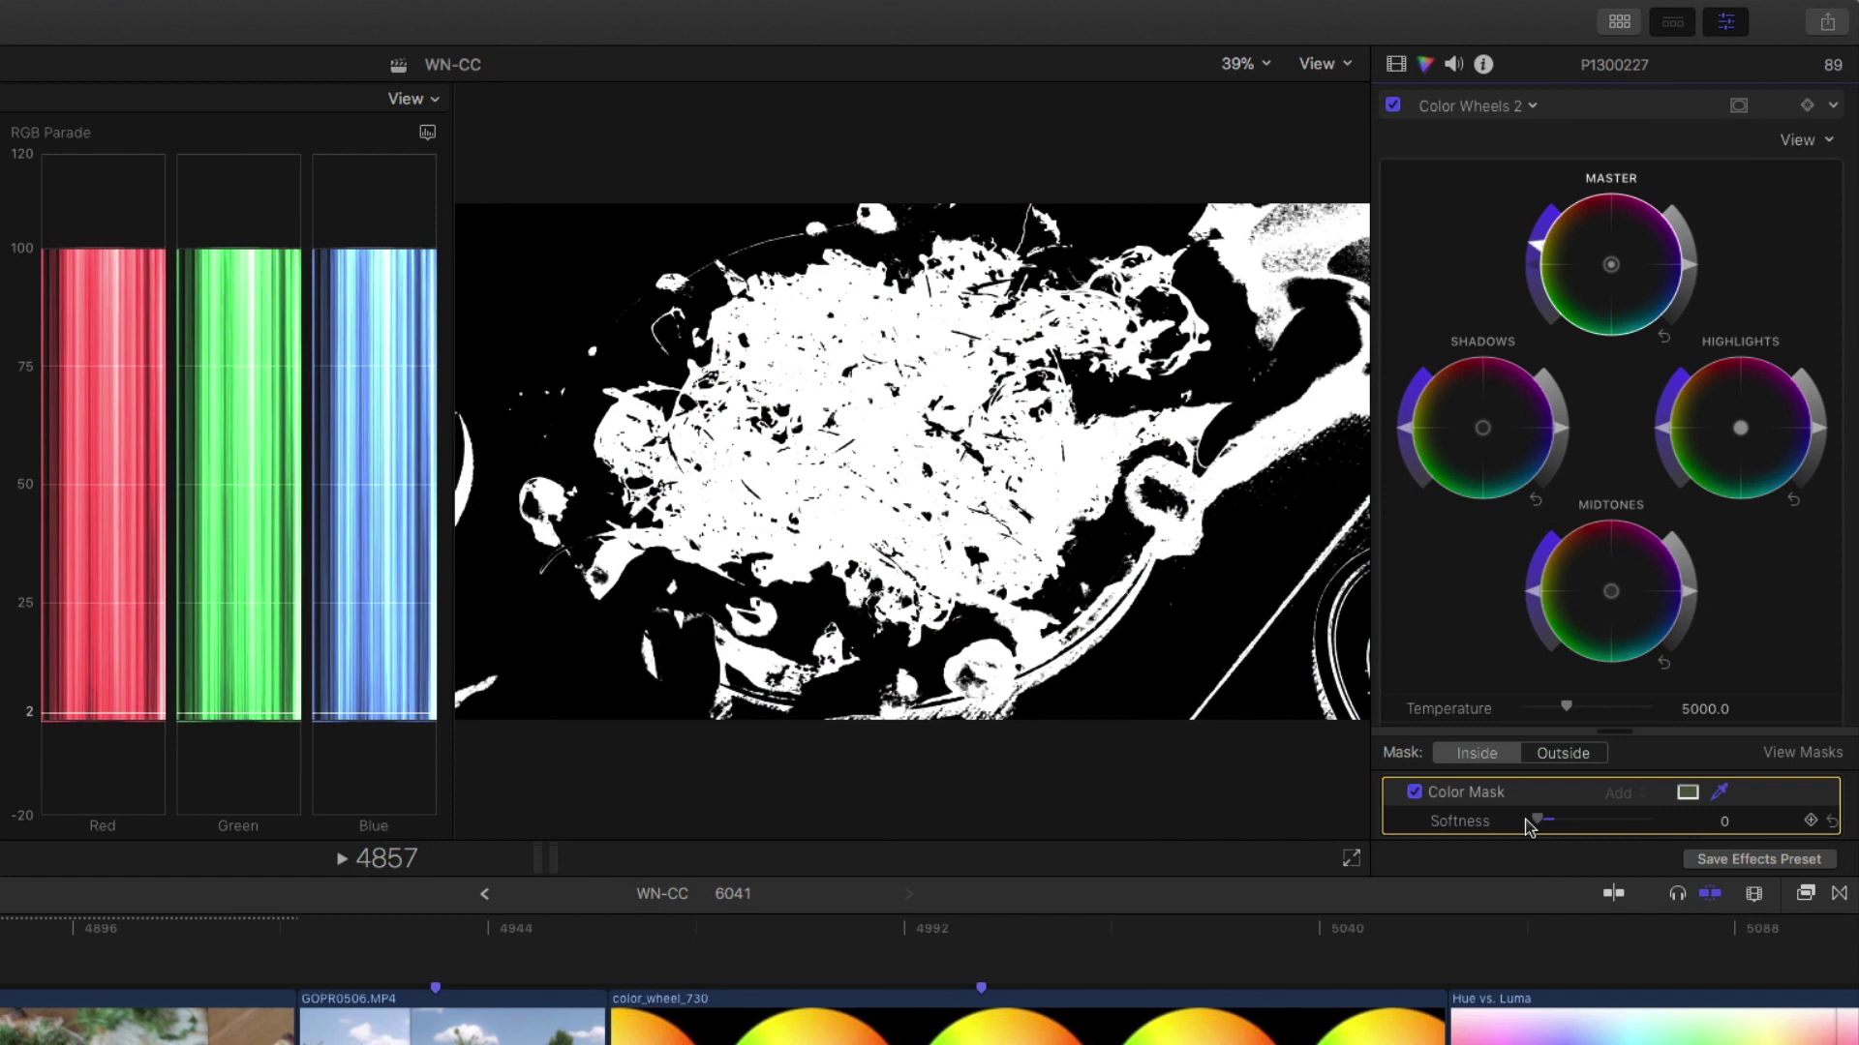
{"action": "left_click_drag", "start_coordinate": [1532, 825], "coordinate": [1538, 815]}
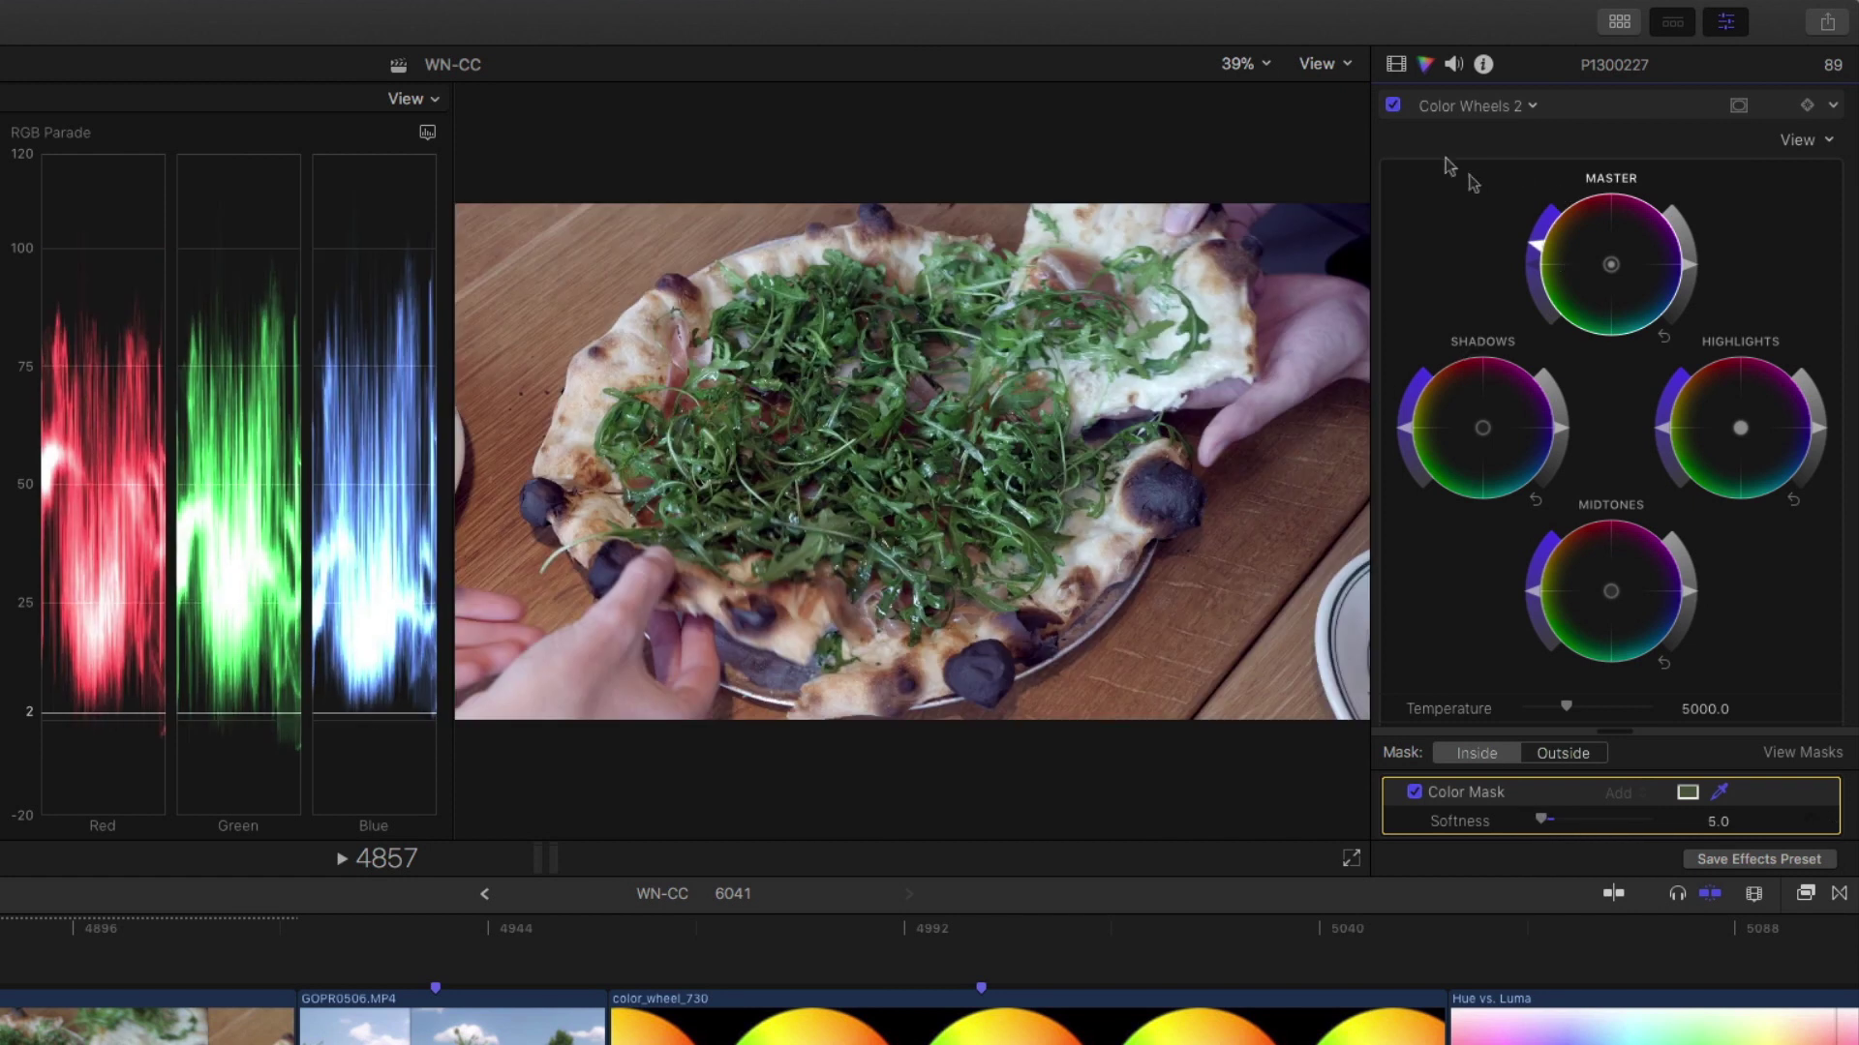
{"action": "left_click", "coordinate": [1393, 104]}
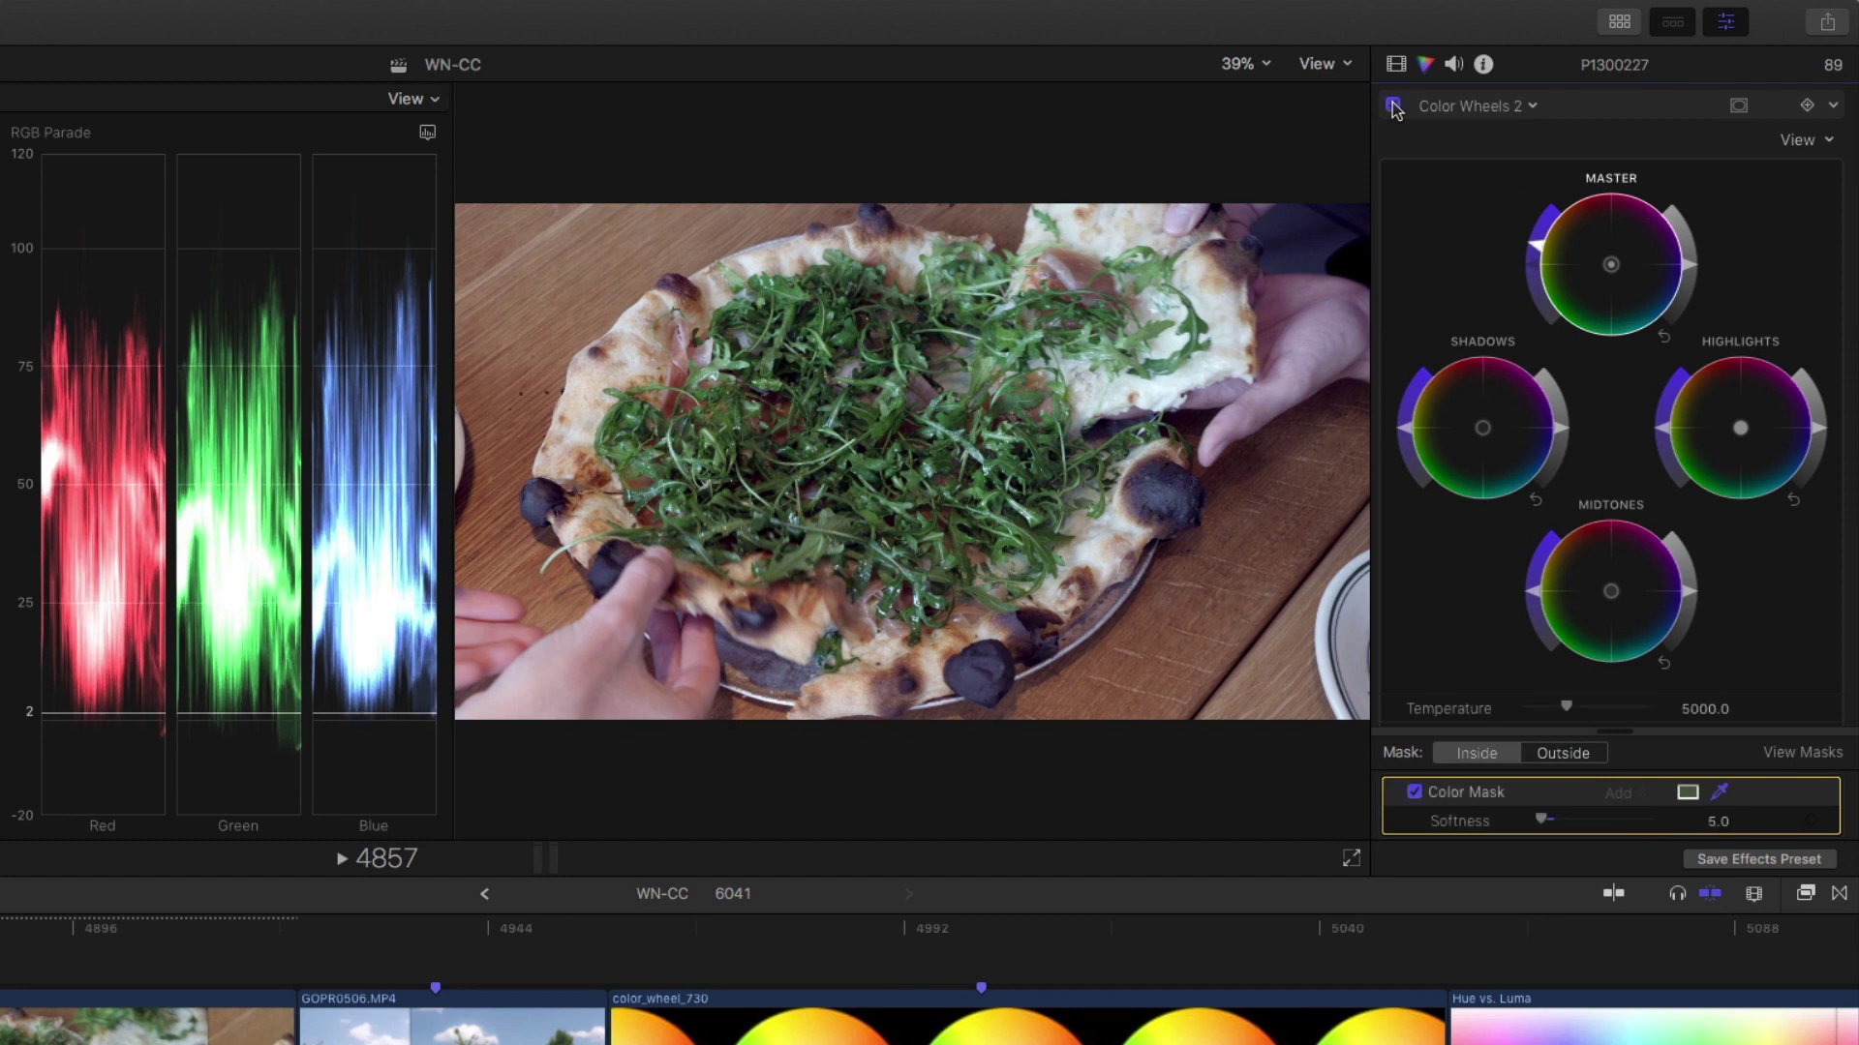
{"action": "left_click", "coordinate": [1393, 104]}
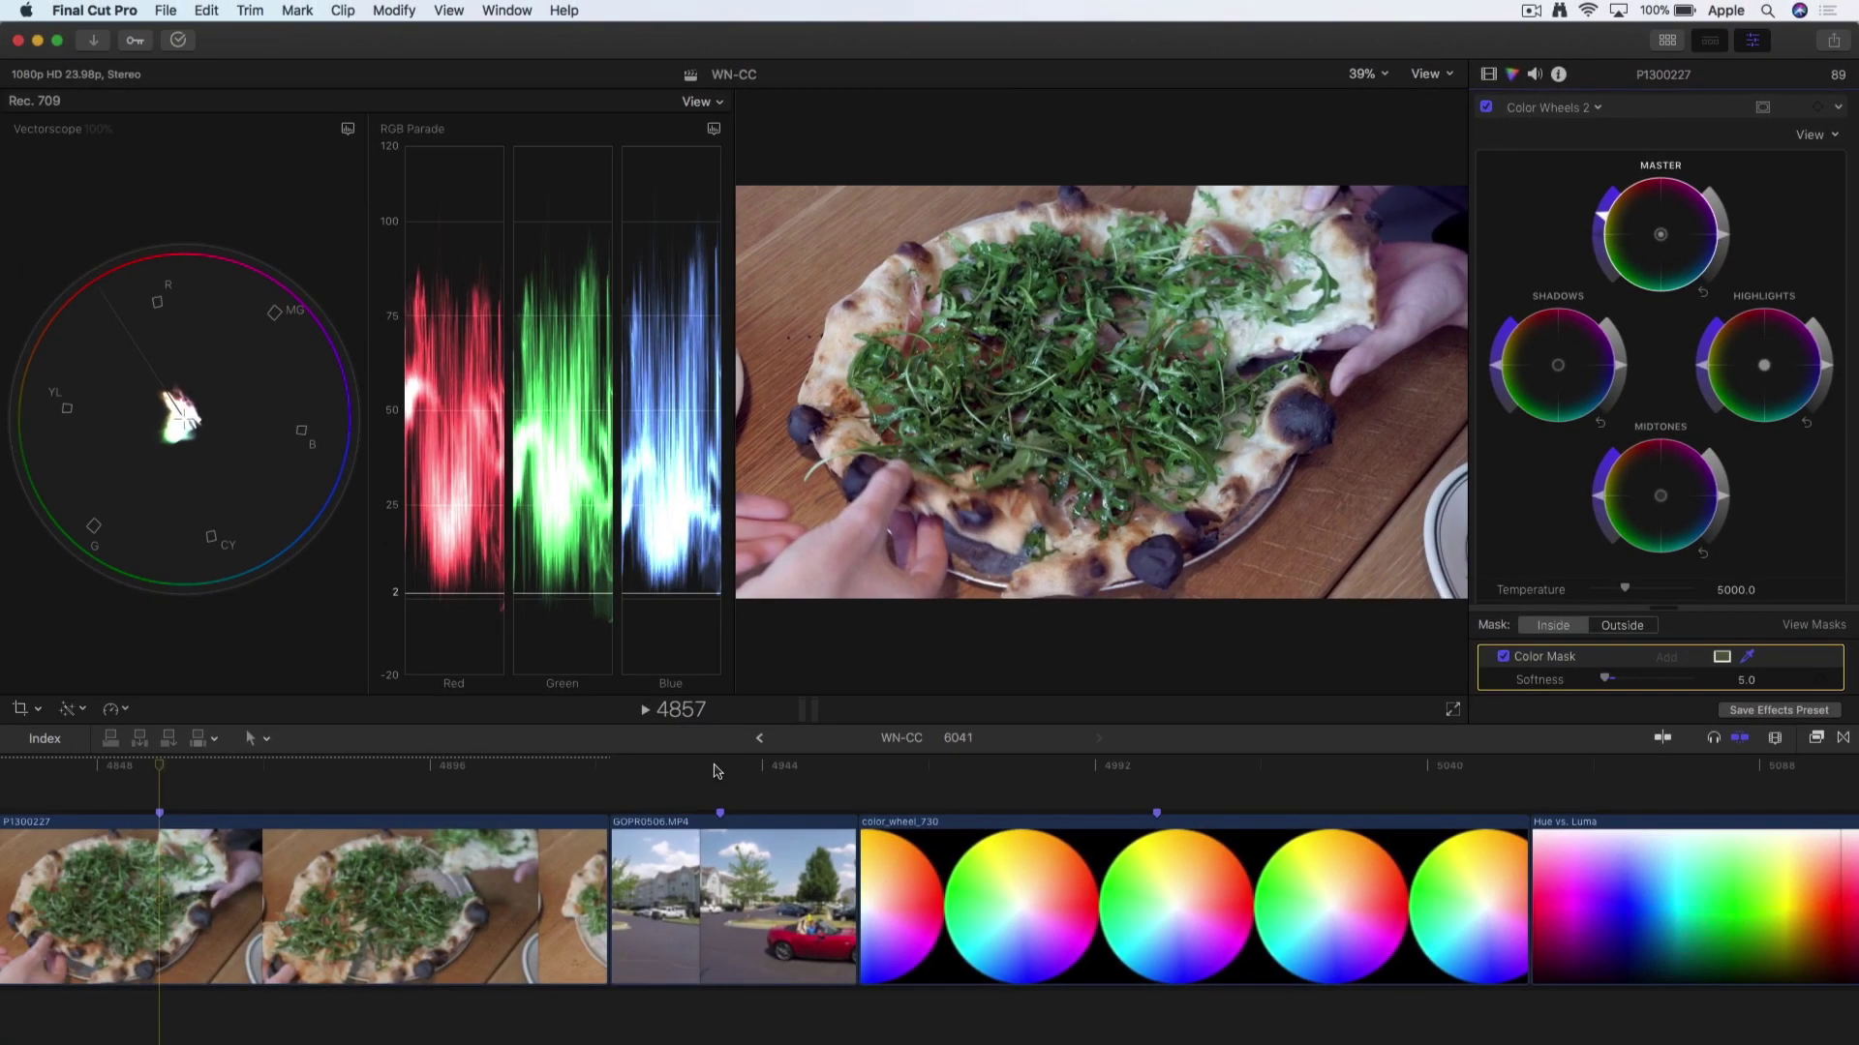
Go to the GOPR0506.MP4 car clip and give it a Color Wheels correction with the Master wheel at its defaults.
{"action": "left_click", "coordinate": [431, 936]}
{"action": "mouse_move", "coordinate": [720, 775]}
{"action": "left_mouse_down"}
{"action": "mouse_move", "coordinate": [686, 772]}
{"action": "mouse_move", "coordinate": [723, 770]}
{"action": "left_mouse_up"}
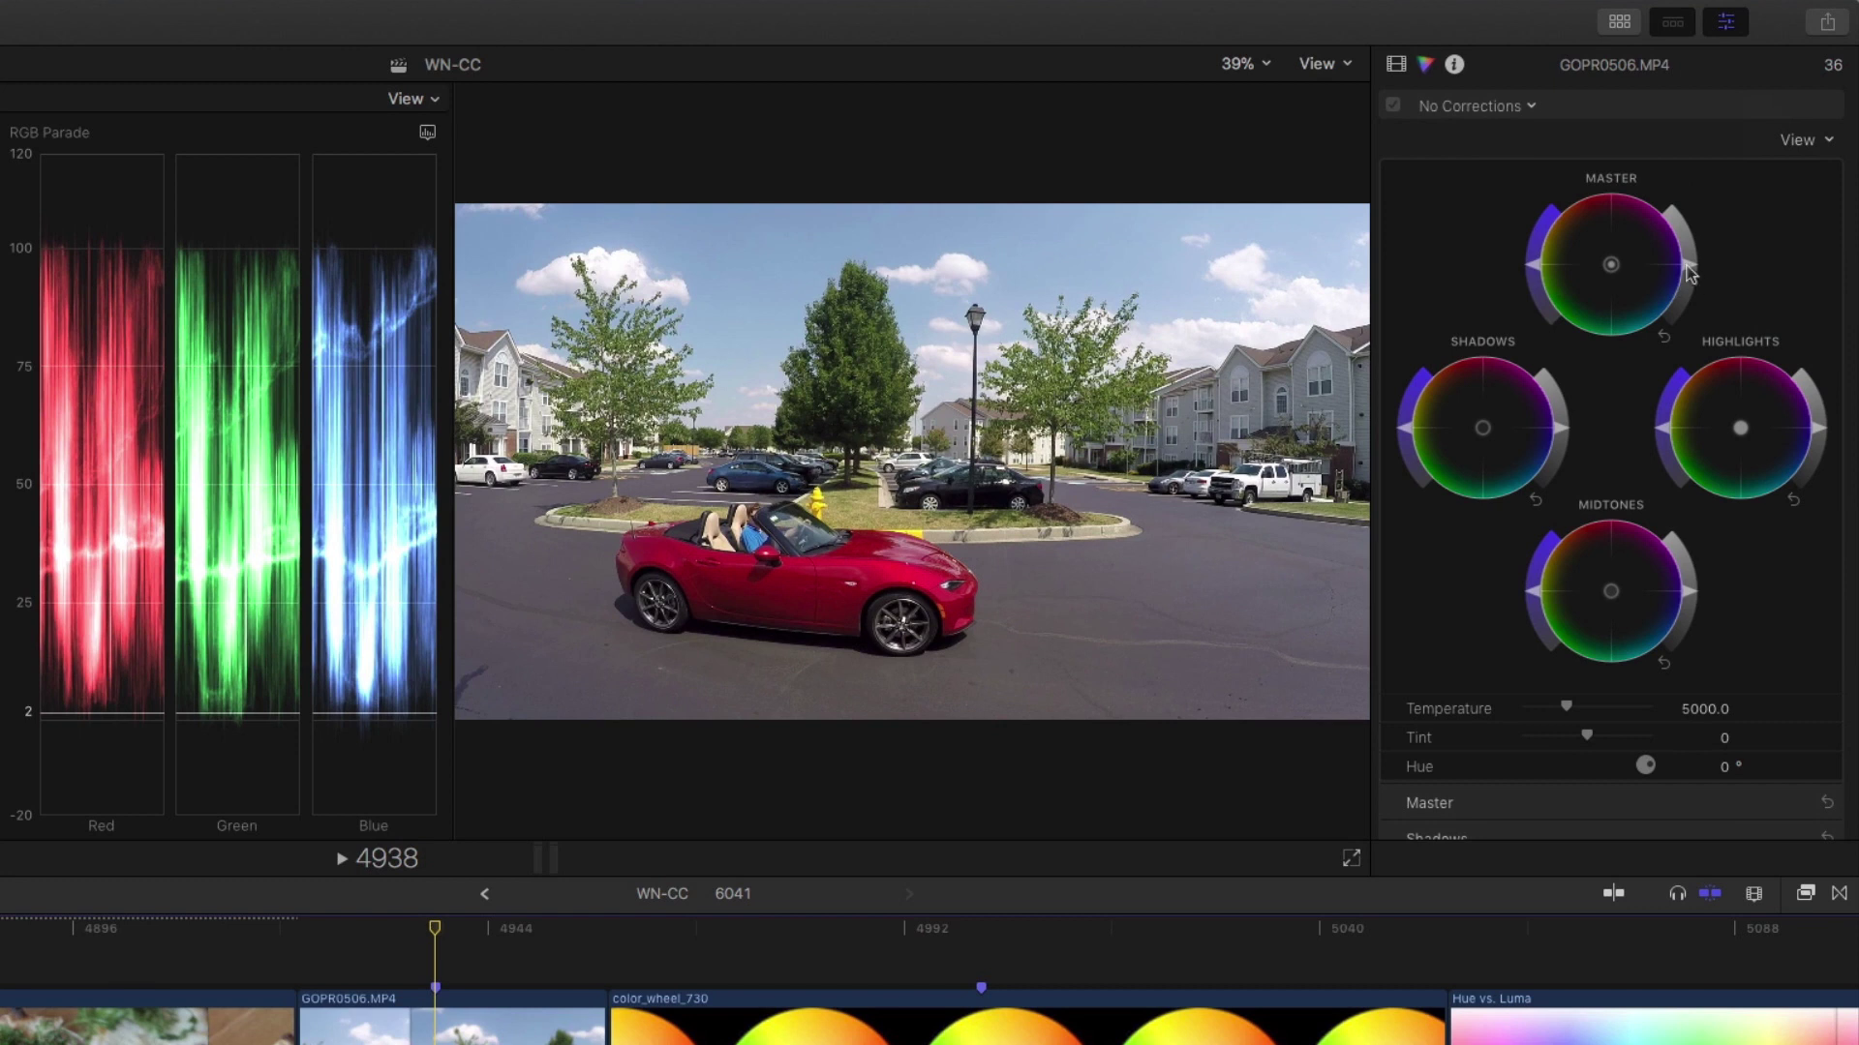
{"action": "left_click_drag", "start_coordinate": [1689, 272], "coordinate": [1690, 281]}
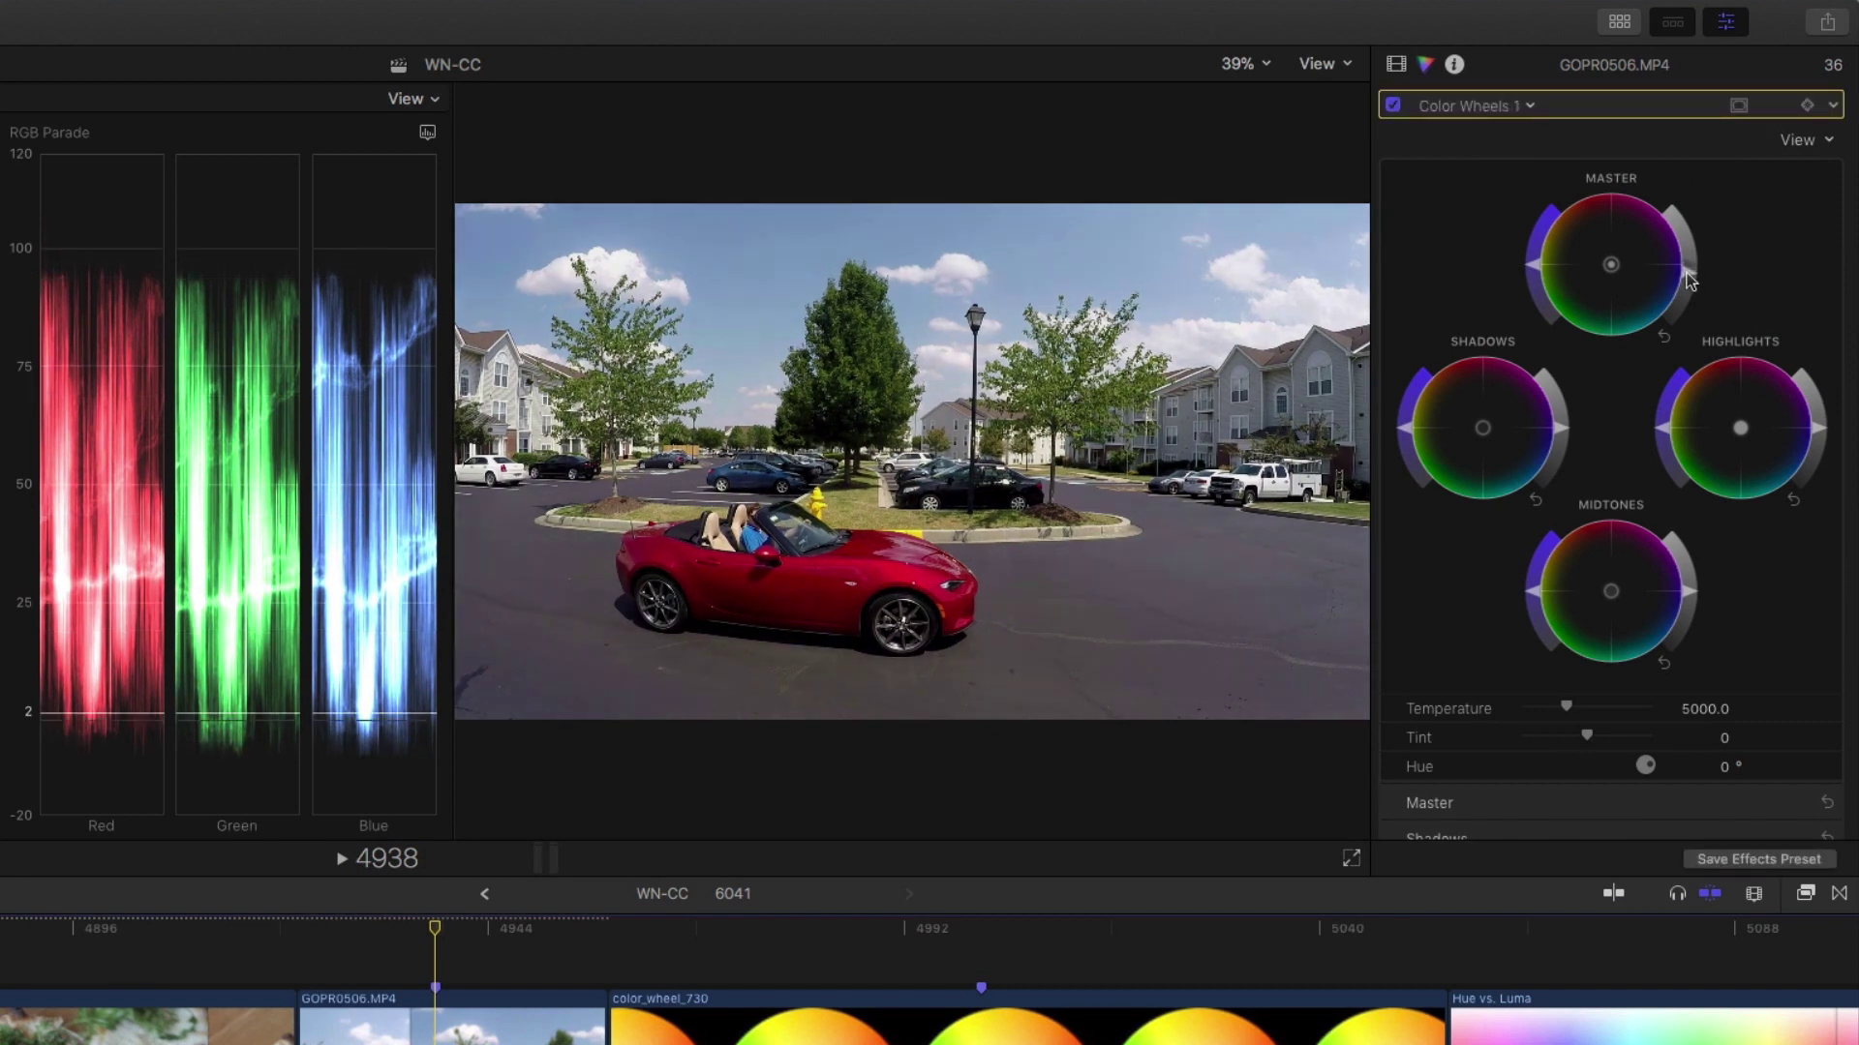
{"action": "left_click", "coordinate": [1664, 336]}
Add a color mask to the car clip's Color Wheels correction, sampling the red bodywork and widening the selected range.
{"action": "left_click", "coordinate": [1739, 105]}
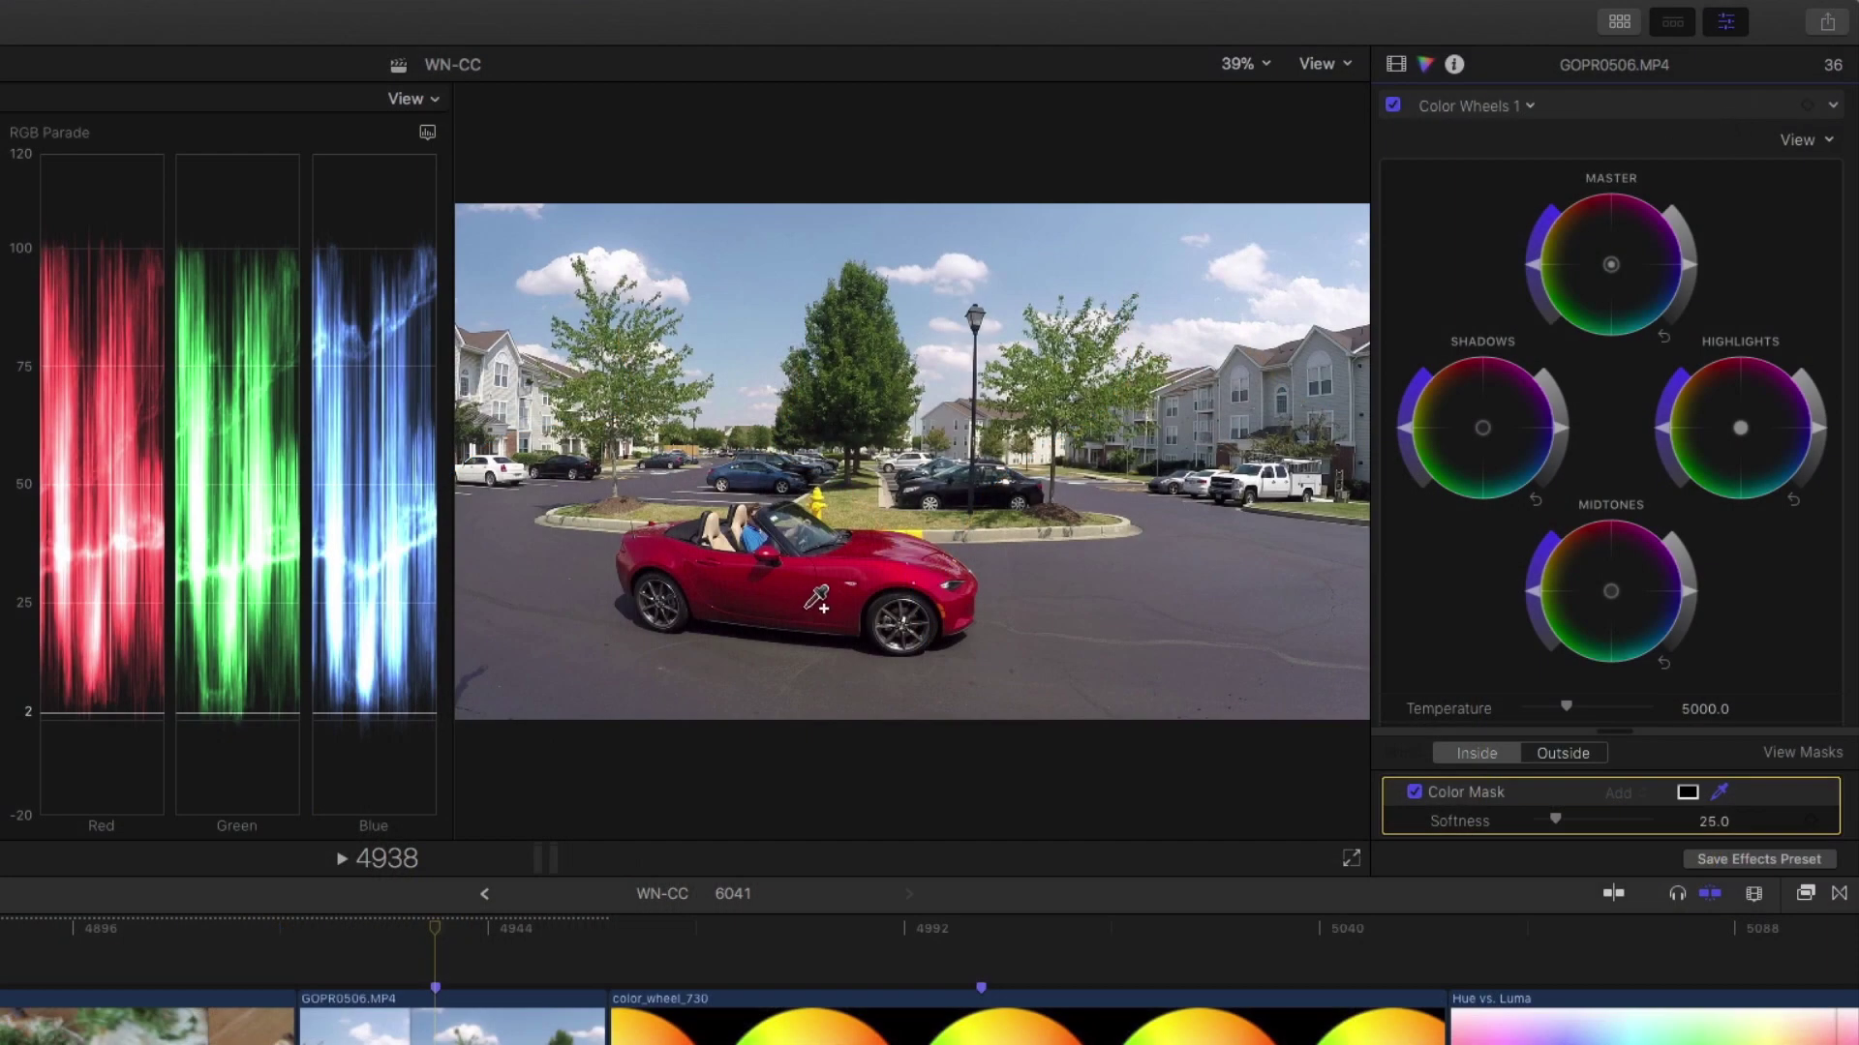
{"action": "left_click_drag", "start_coordinate": [807, 606], "coordinate": [814, 590]}
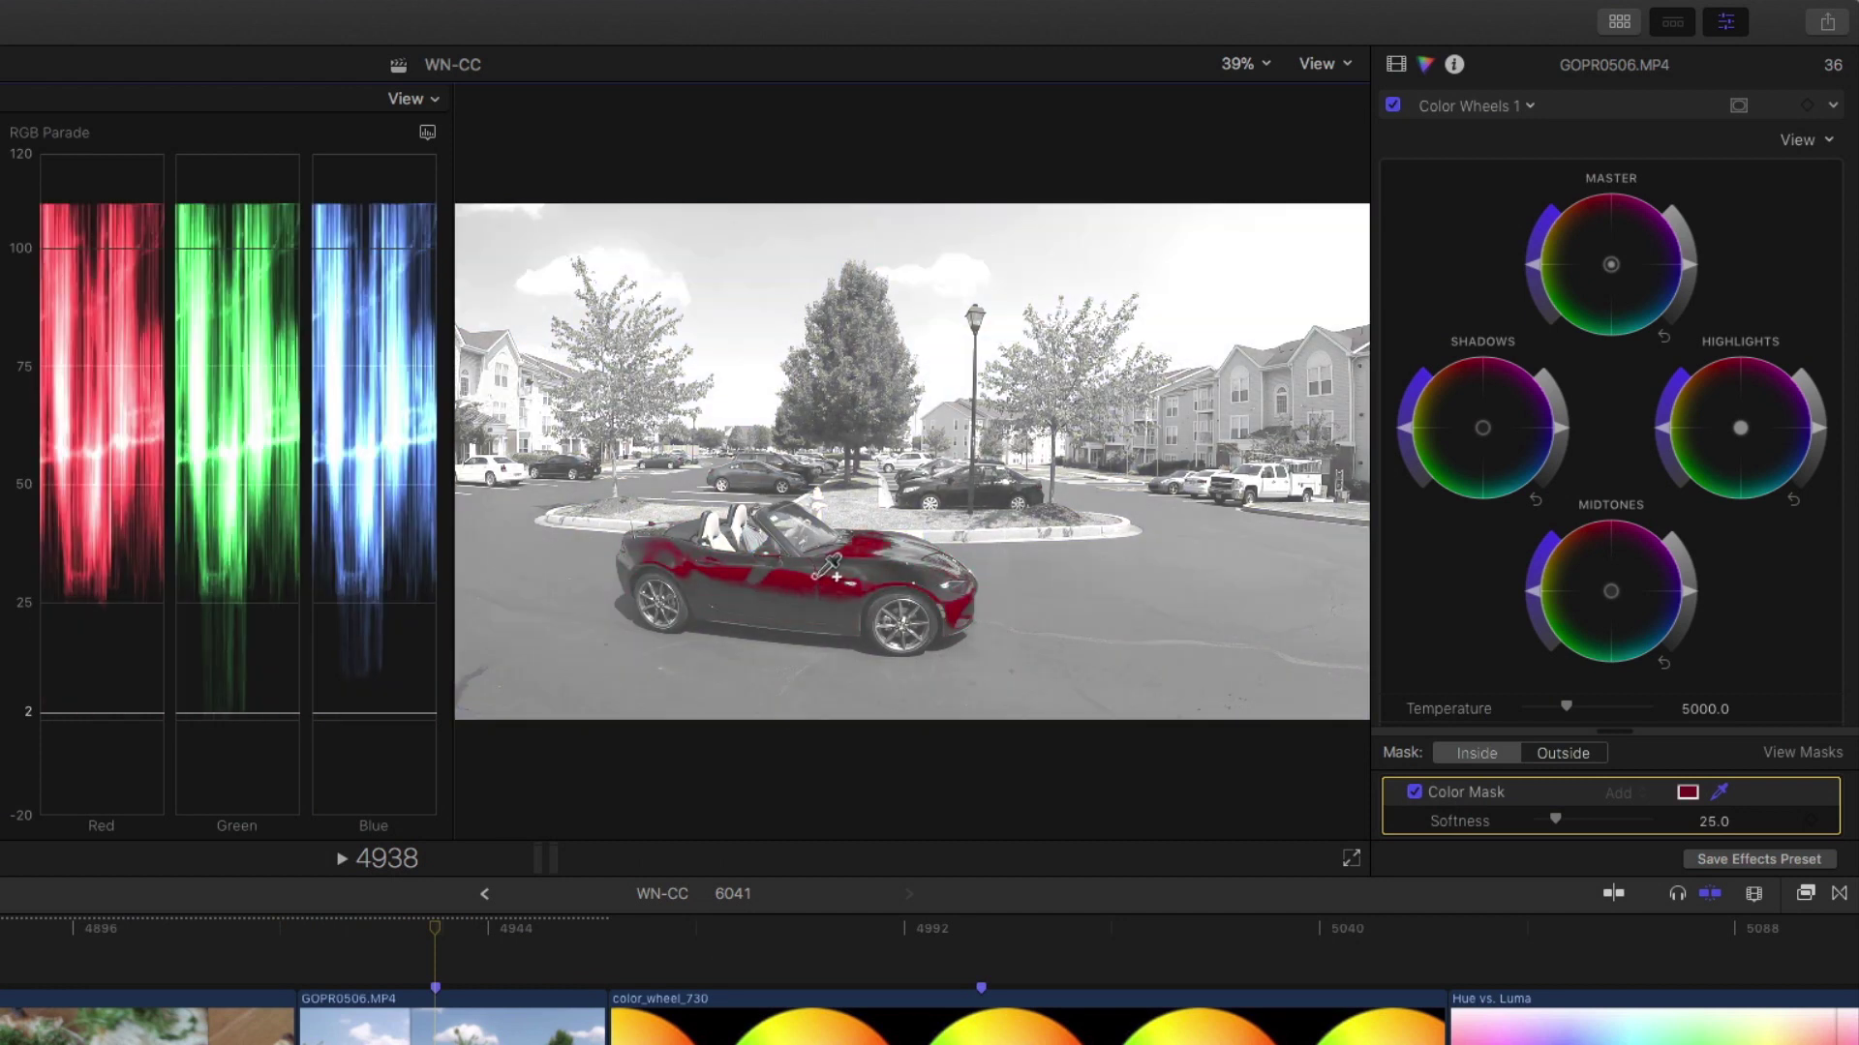
{"action": "left_click_drag", "start_coordinate": [814, 577], "coordinate": [906, 545]}
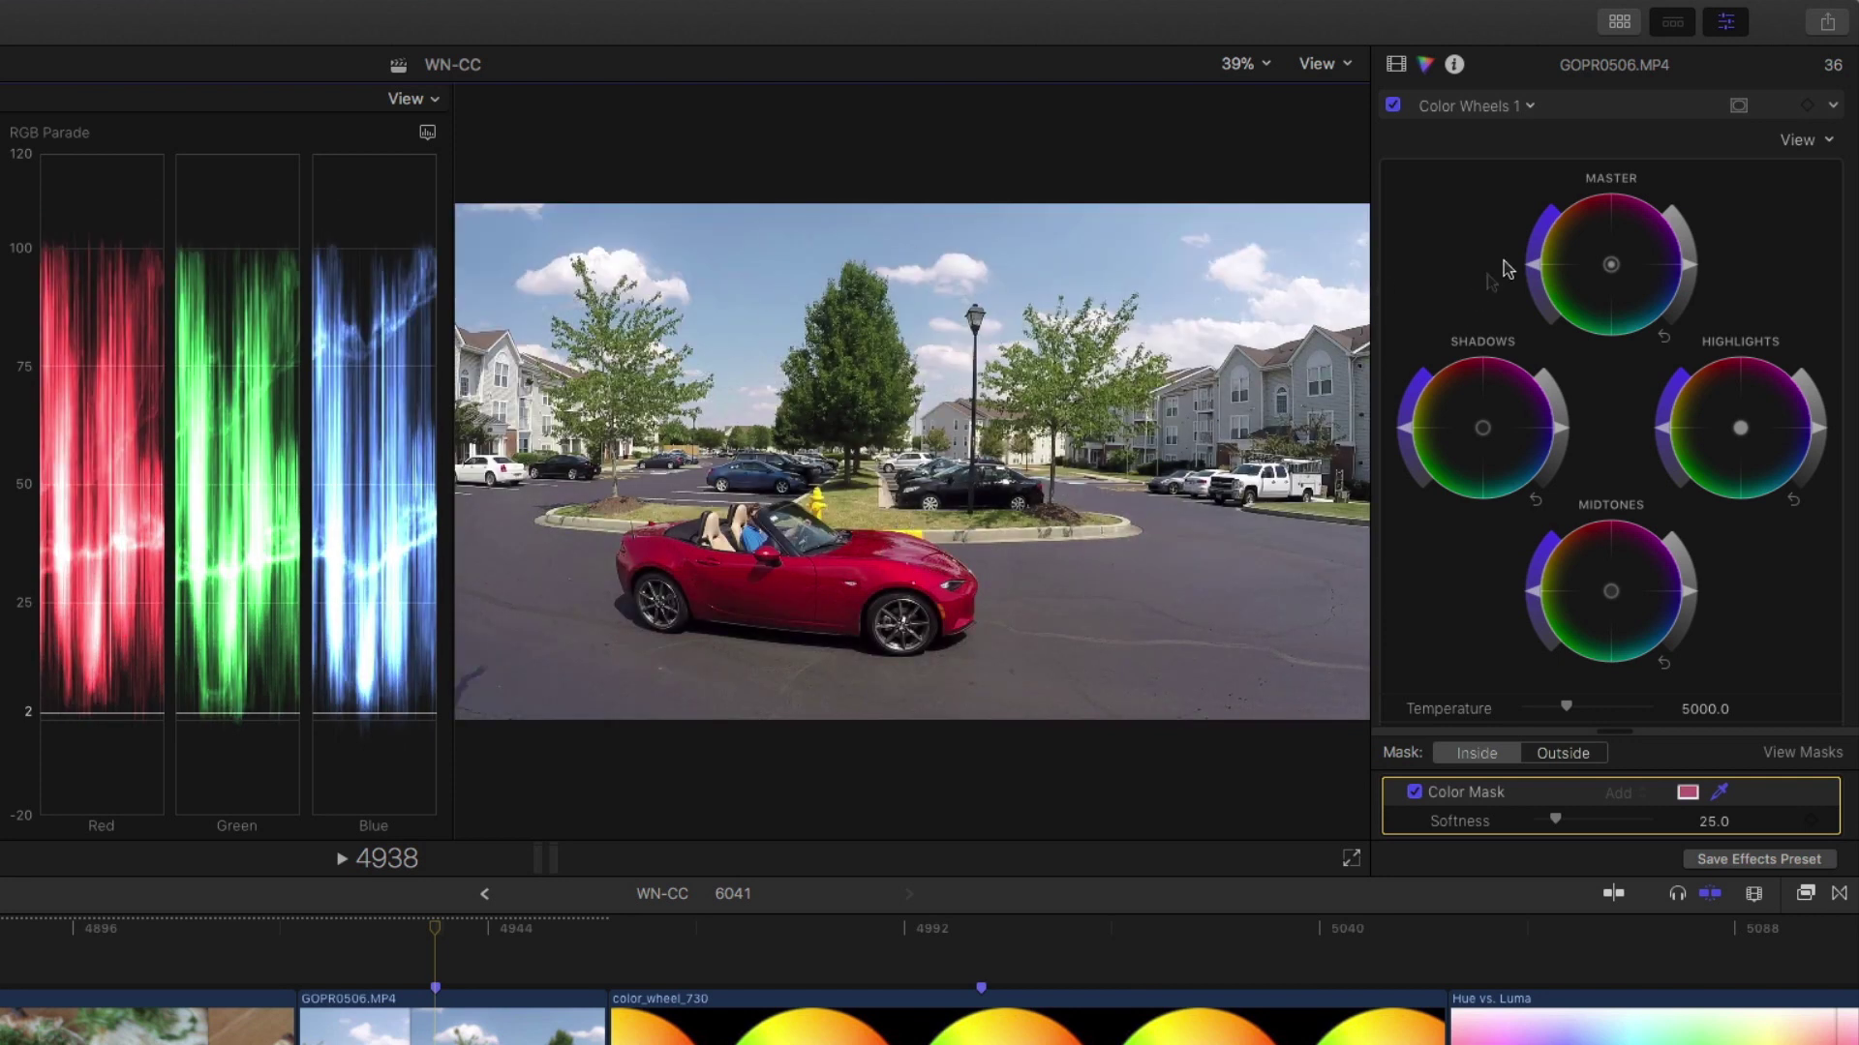
Set the red car mask's softness to 4 and disable the car clip's Color Wheels 1 correction.
{"action": "mouse_move", "coordinate": [1532, 268]}
{"action": "left_mouse_down"}
{"action": "mouse_move", "coordinate": [1539, 309]}
{"action": "mouse_move", "coordinate": [1532, 269]}
{"action": "left_mouse_up"}
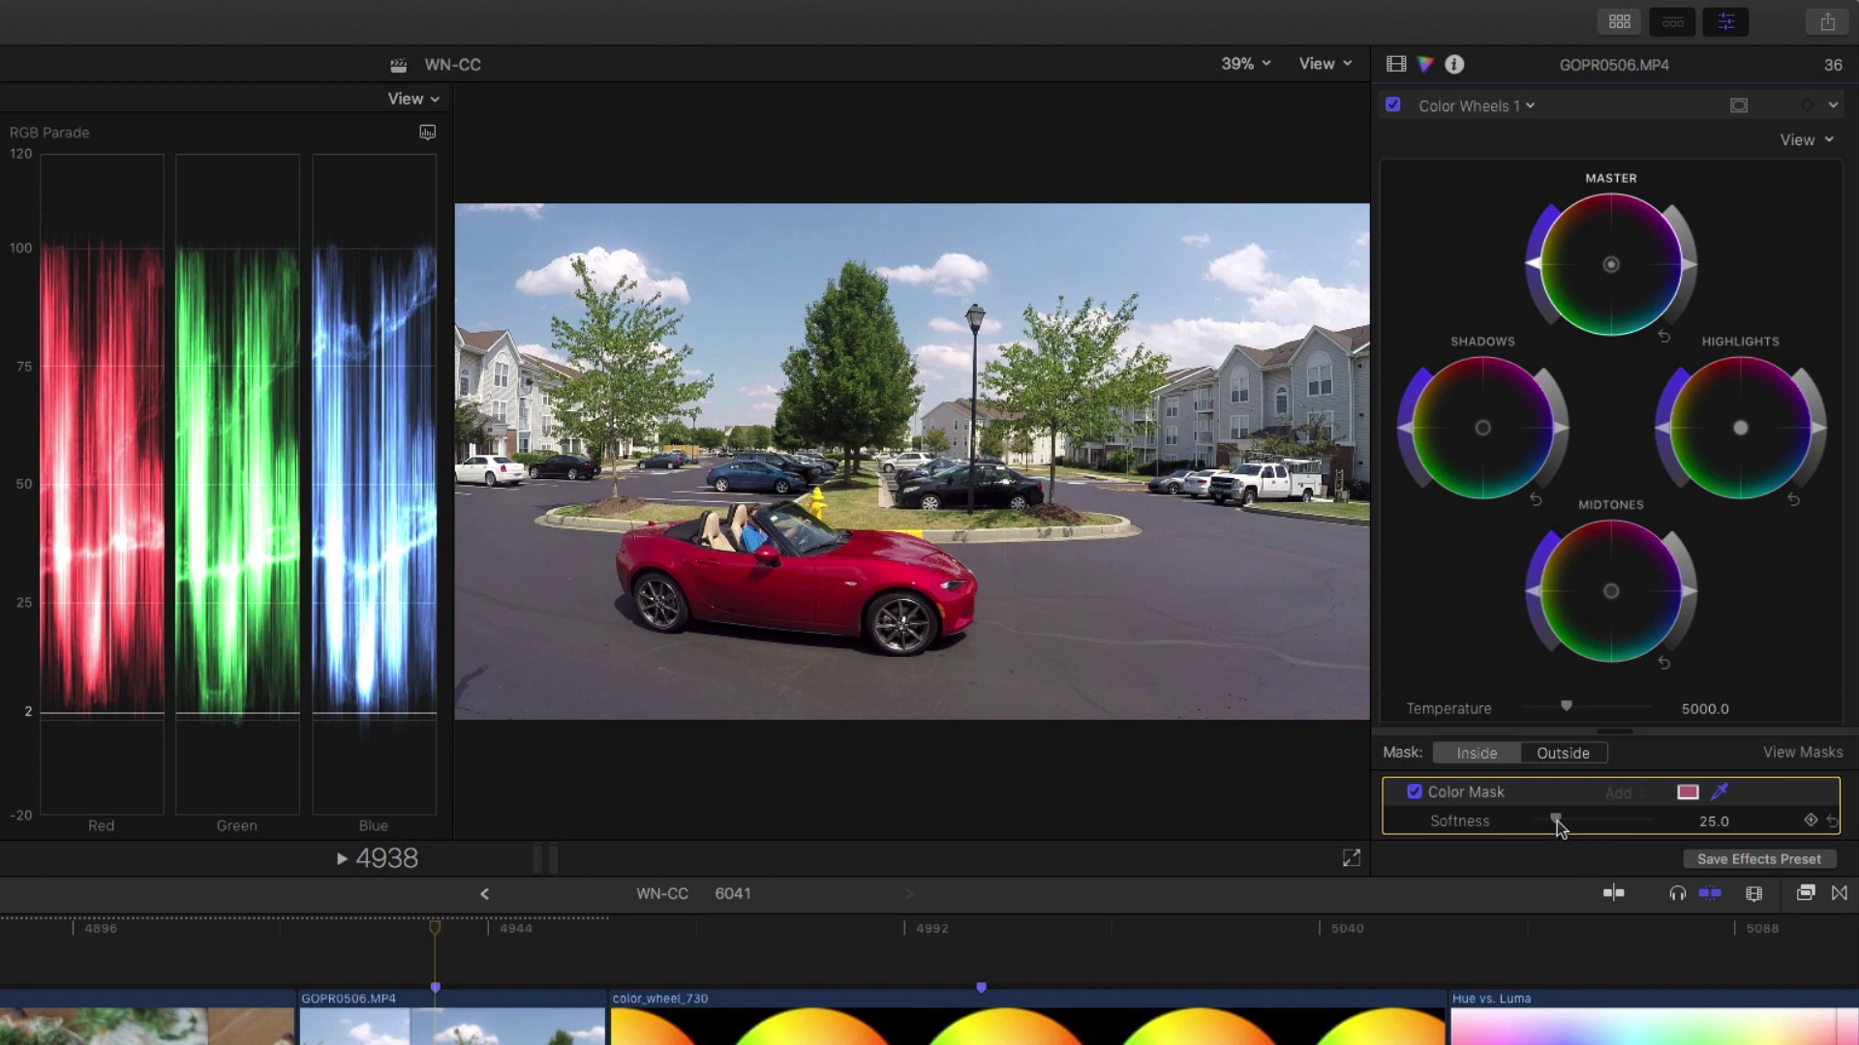
{"action": "left_click_drag", "start_coordinate": [1558, 825], "coordinate": [1540, 824]}
{"action": "left_click", "coordinate": [1393, 105]}
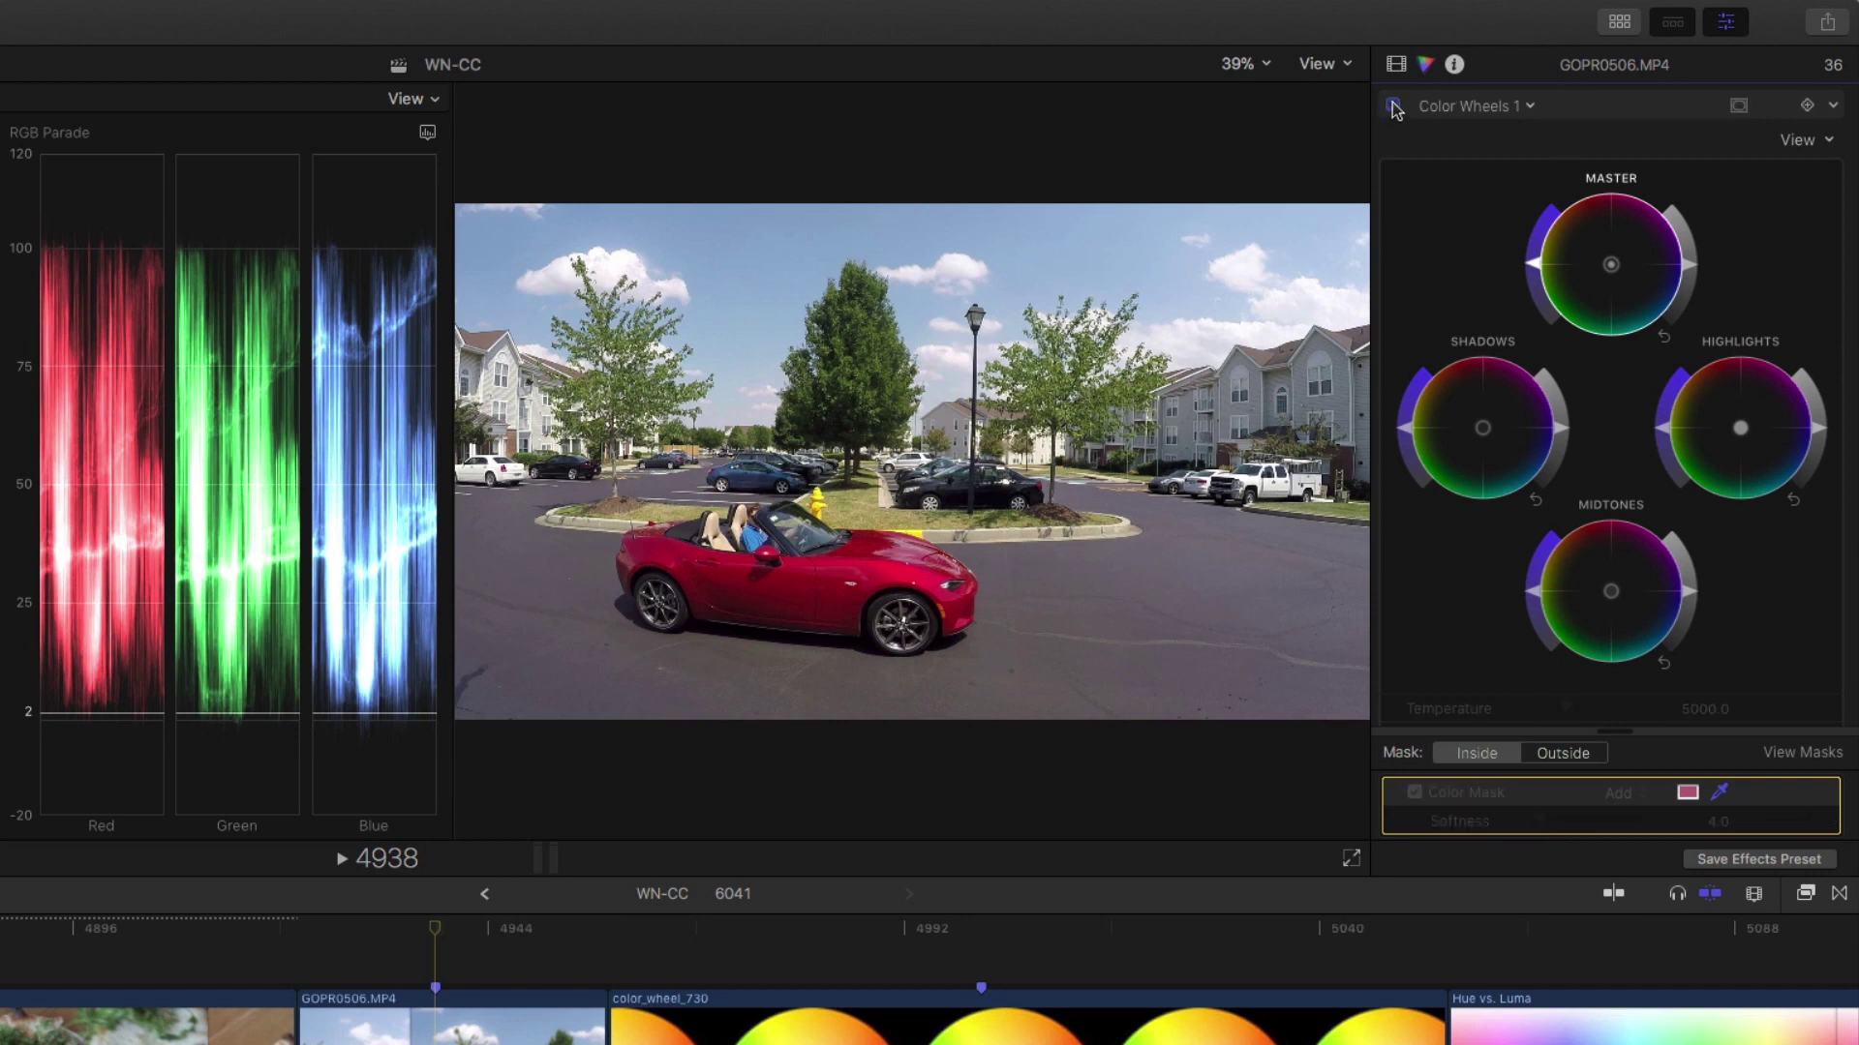
Add a Hue/Saturation Curves correction to the car clip and sample the red bodywork for the Hue vs Hue curve.
{"action": "left_click", "coordinate": [1448, 106]}
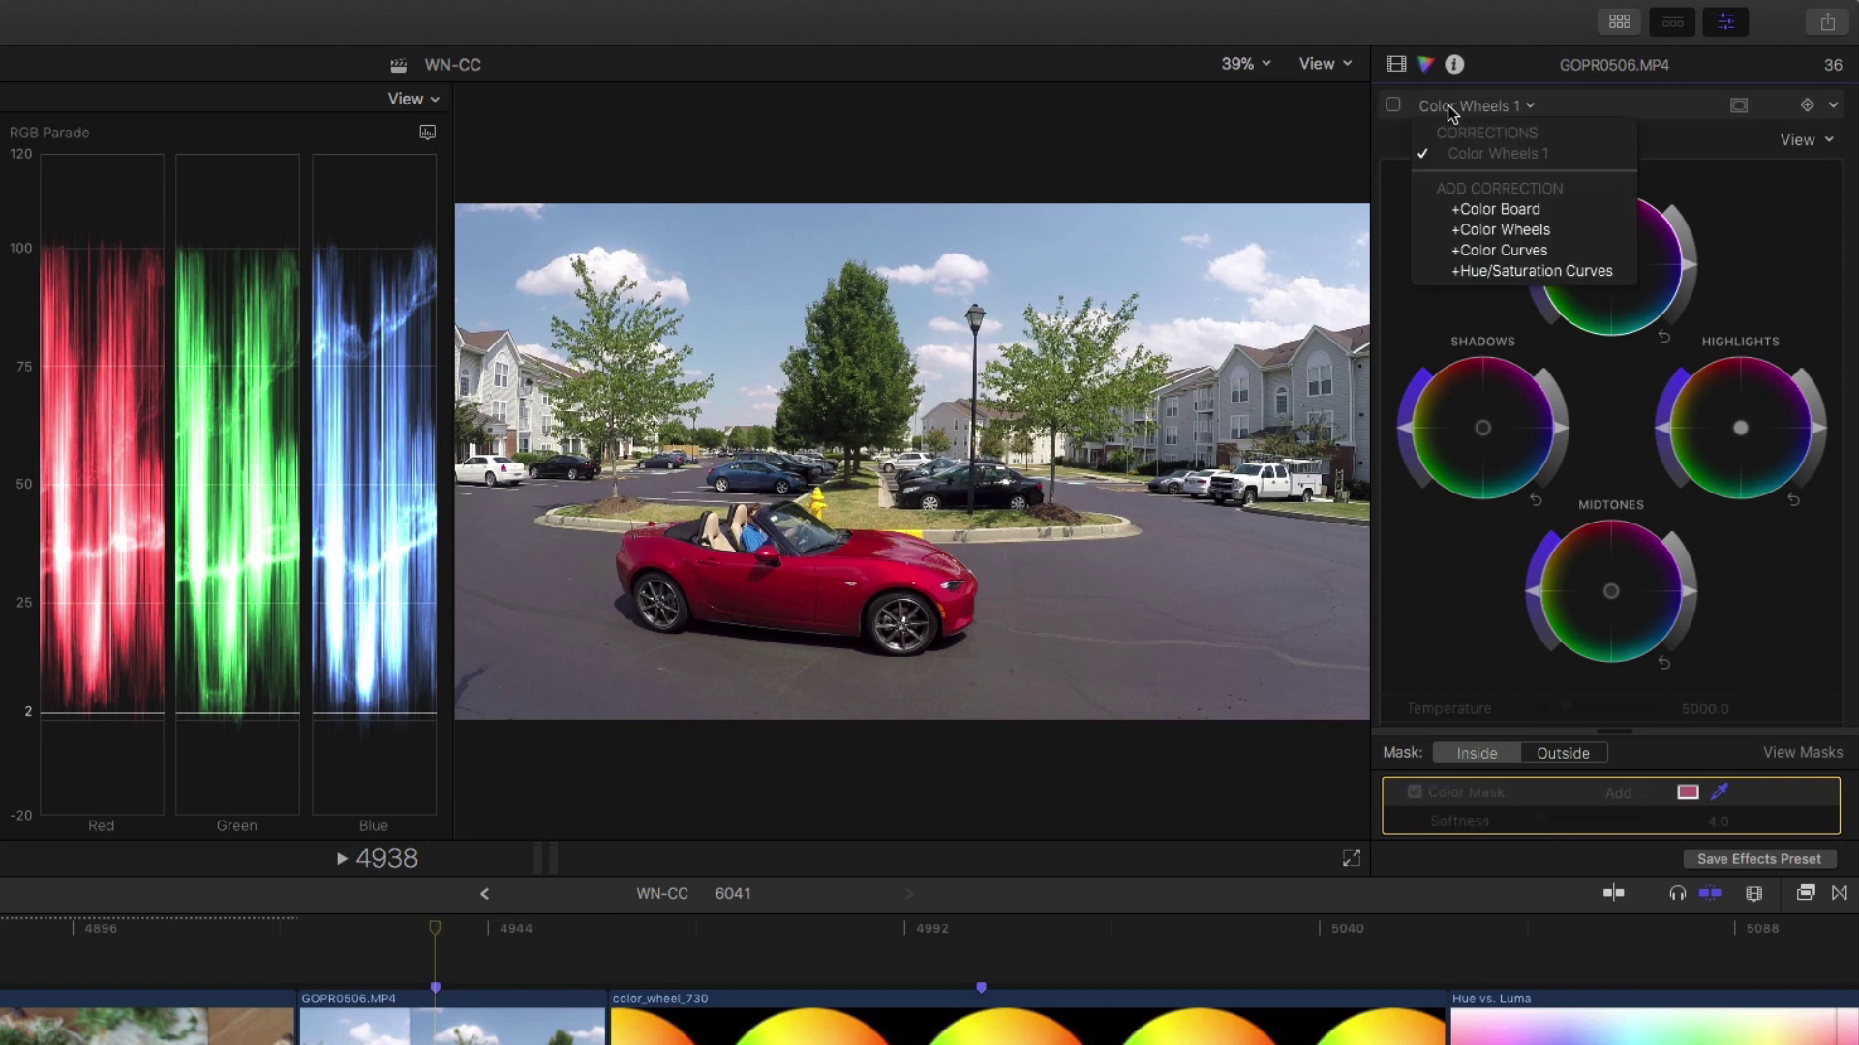
{"action": "left_click", "coordinate": [1547, 270]}
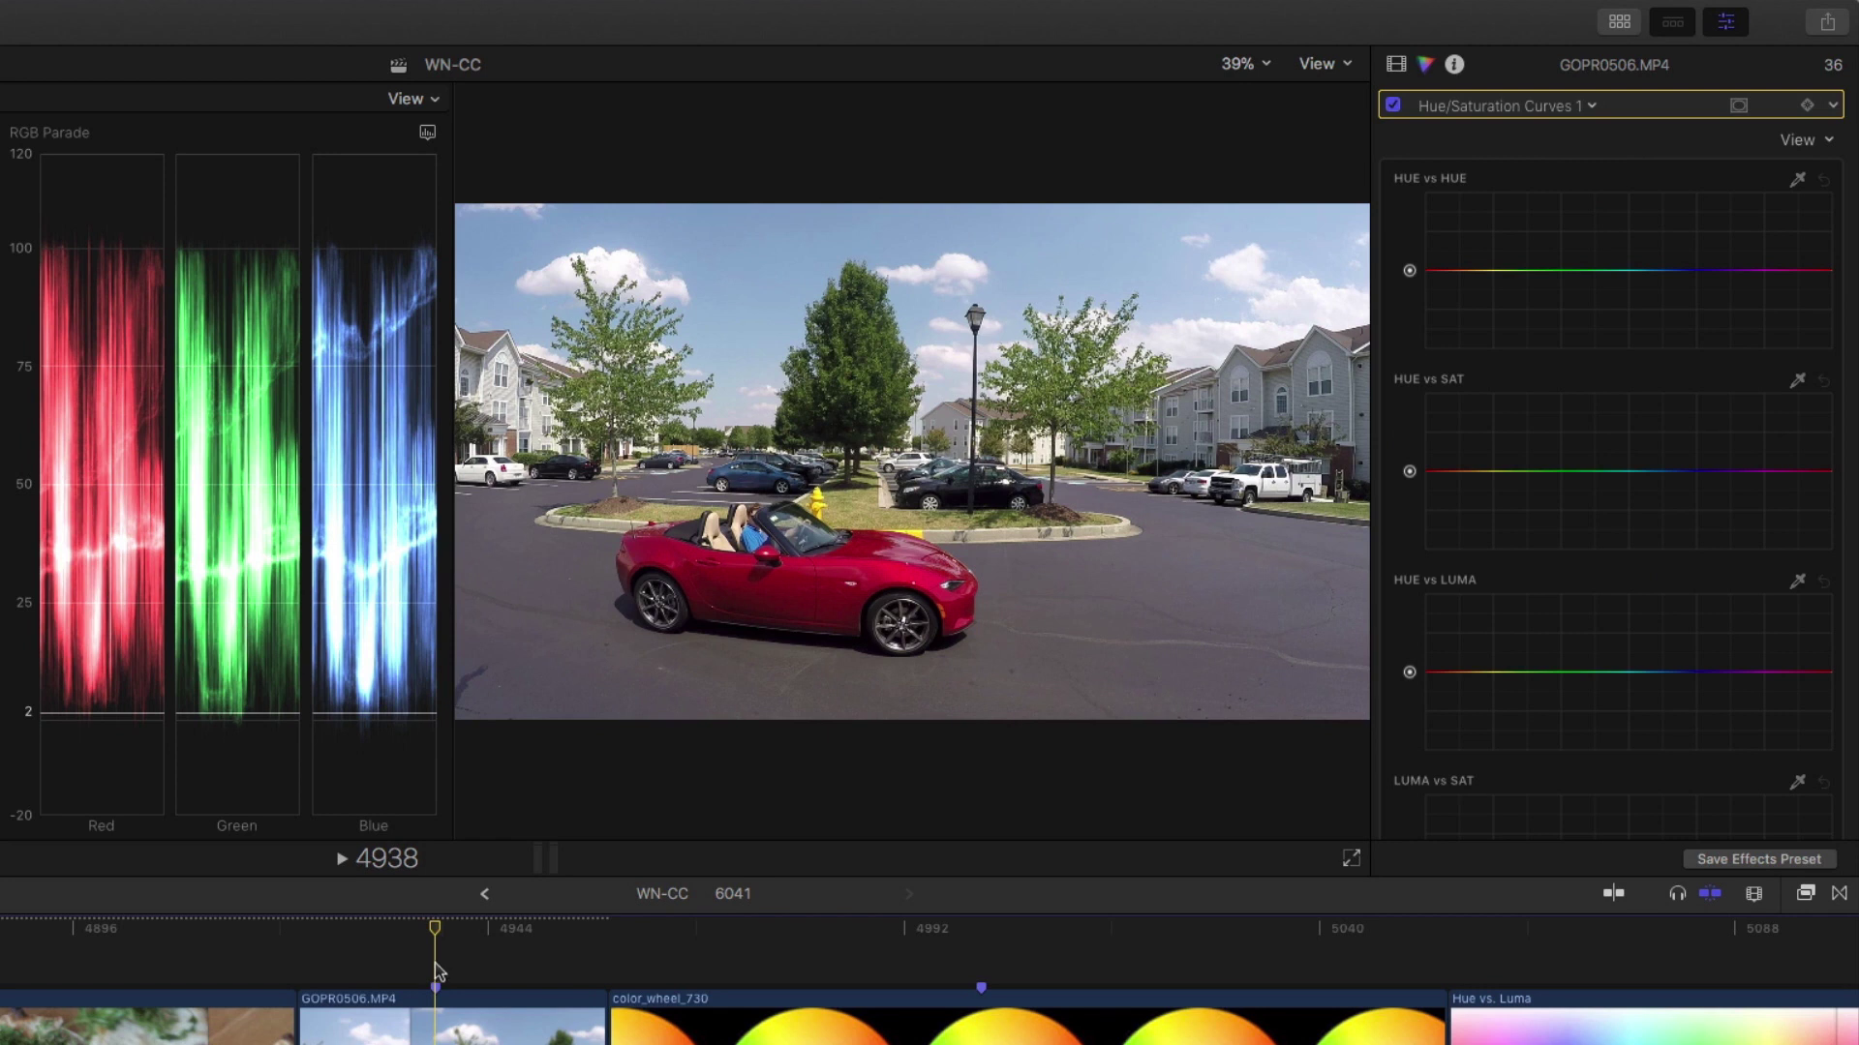
{"action": "left_click", "coordinate": [1797, 180]}
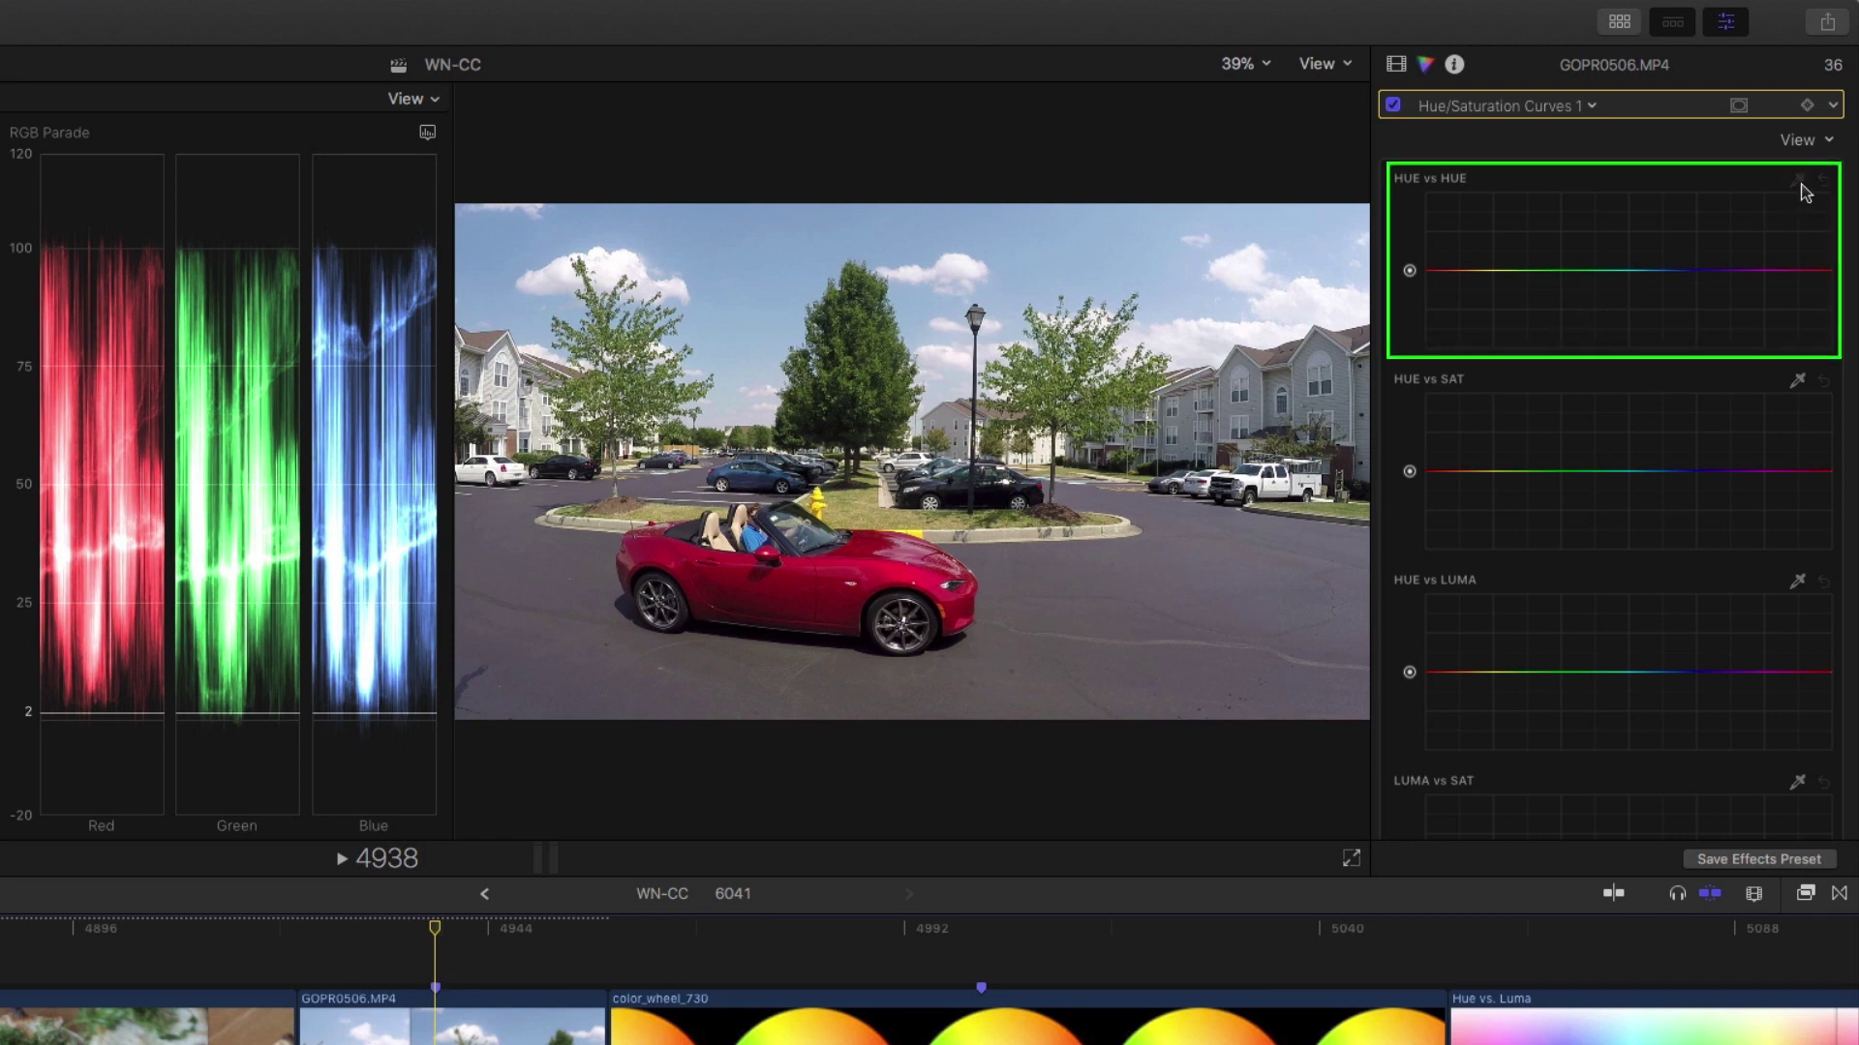
{"action": "left_click", "coordinate": [822, 595]}
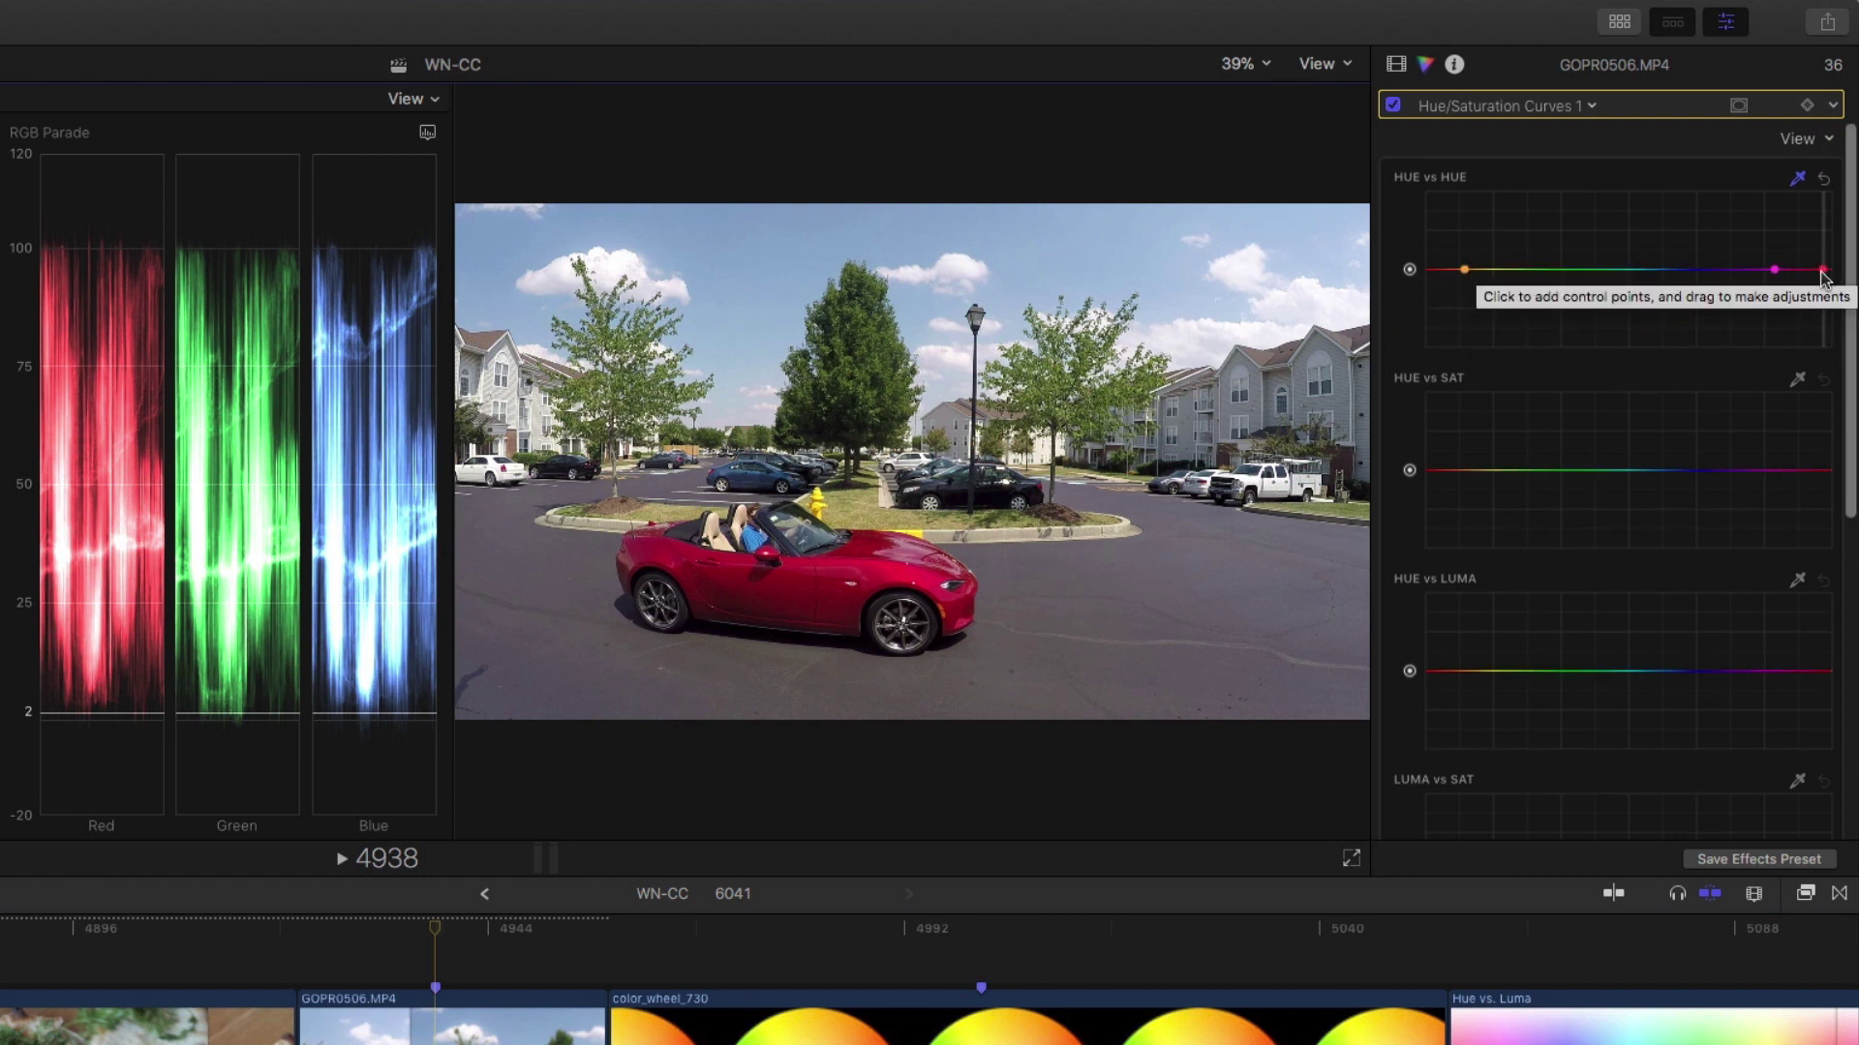
Raise the red point on the Hue vs Hue curve until the car is purple, and nudge the orange range point towards yellow.
{"action": "left_click_drag", "start_coordinate": [1824, 273], "coordinate": [1825, 249]}
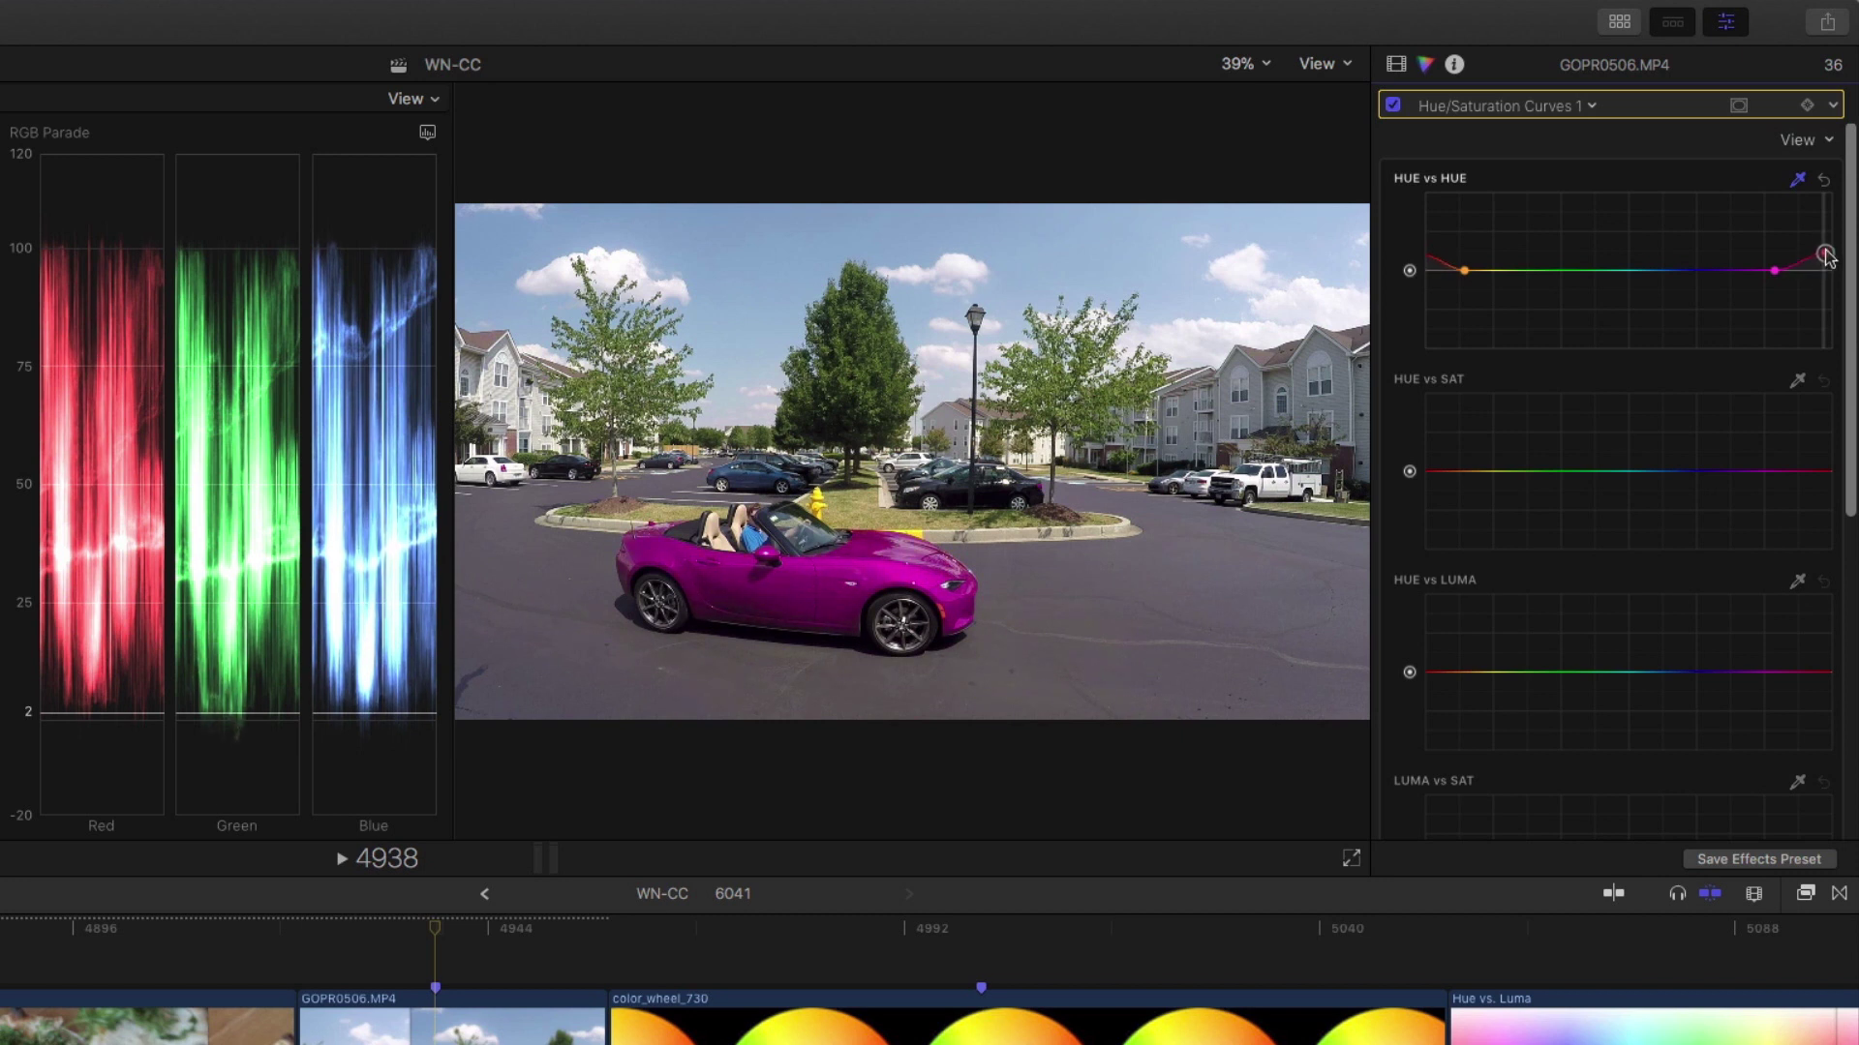
{"action": "left_click_drag", "start_coordinate": [1827, 247], "coordinate": [1827, 236]}
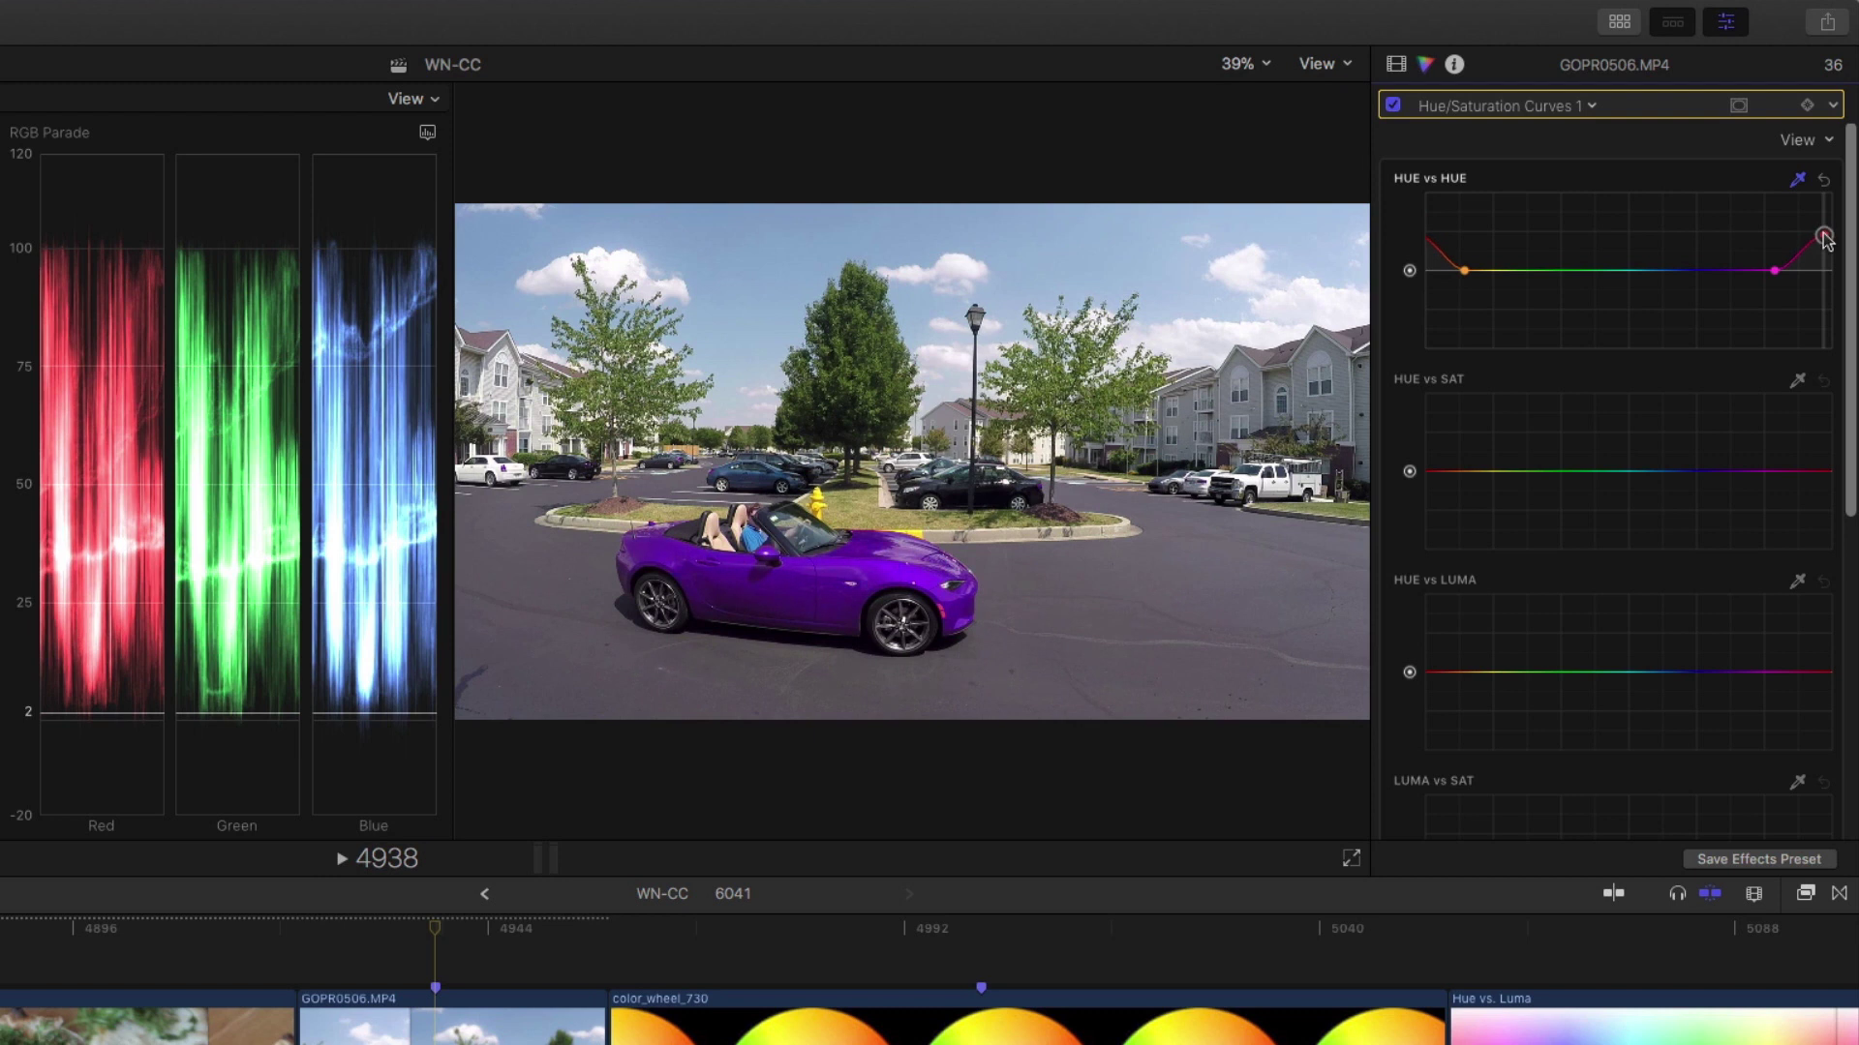
{"action": "scroll", "coordinate": [1645, 252], "scroll_direction": "down", "scroll_amount": 1}
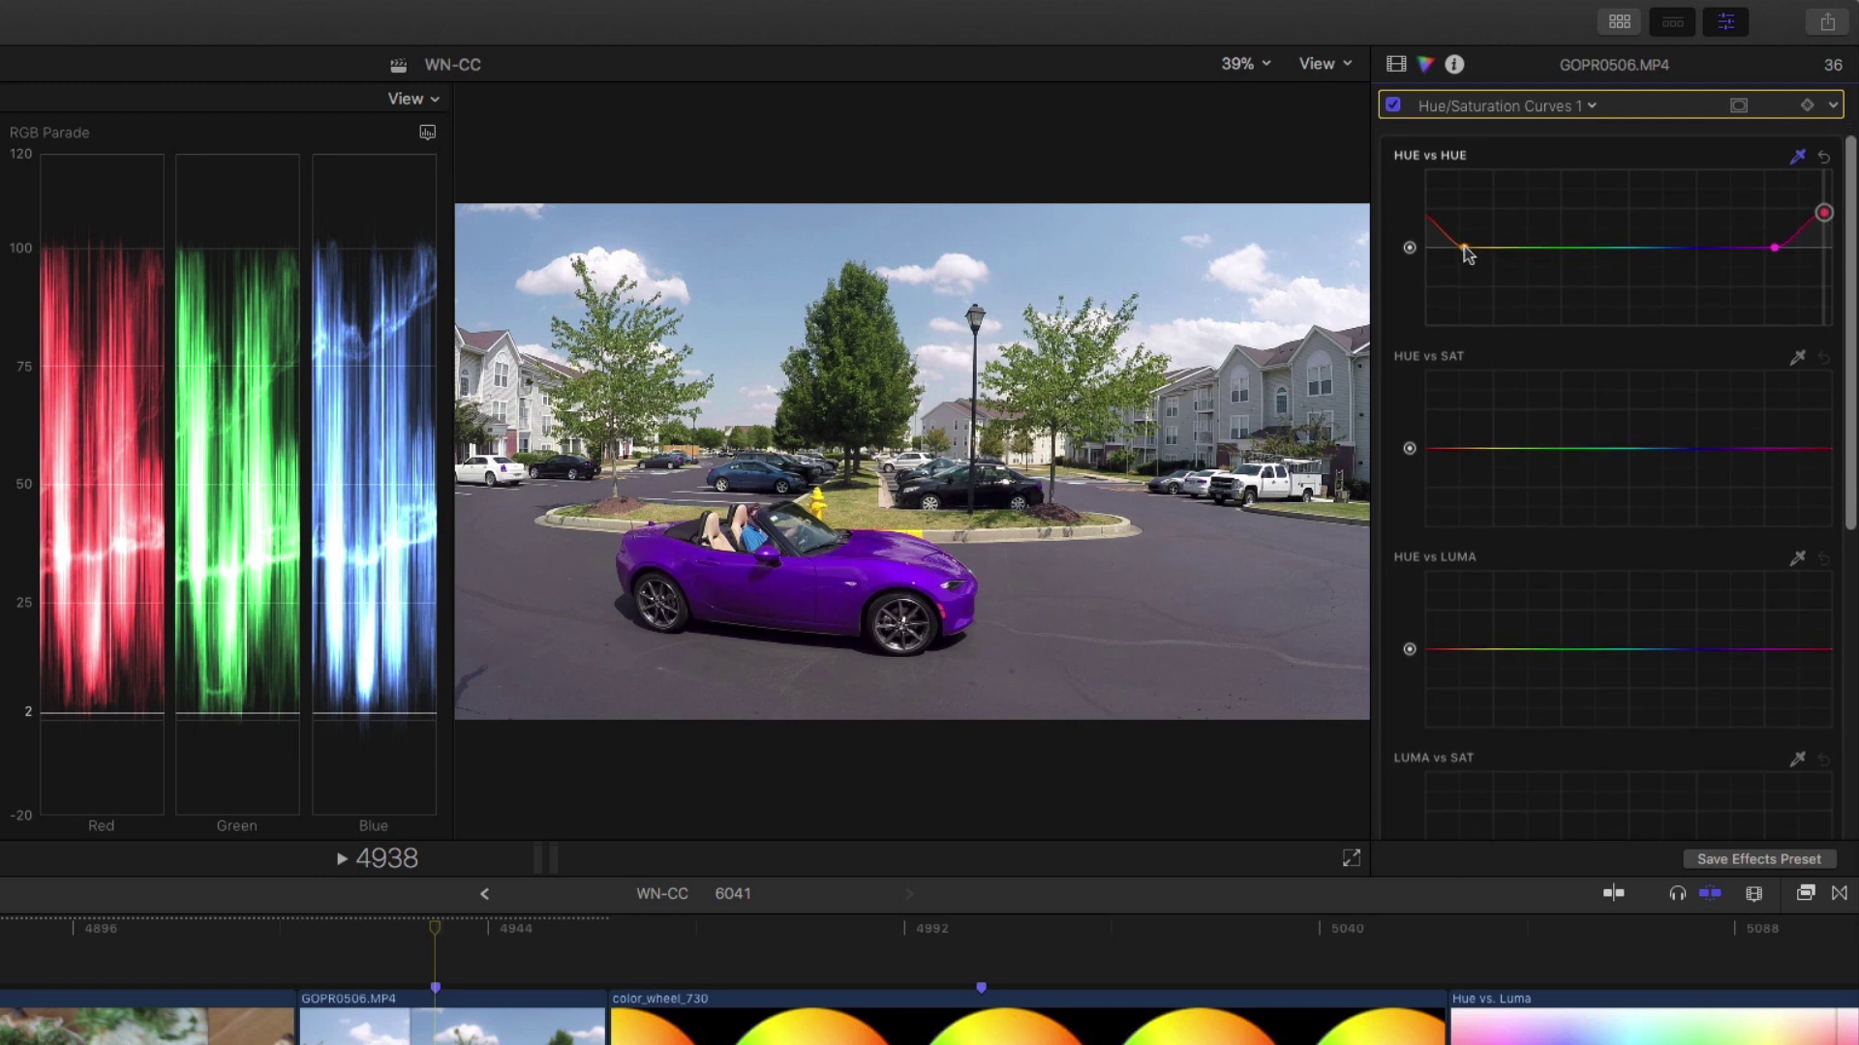
{"action": "mouse_move", "coordinate": [1464, 249]}
{"action": "left_mouse_down"}
{"action": "mouse_move", "coordinate": [1487, 249]}
{"action": "mouse_move", "coordinate": [1469, 250]}
{"action": "left_mouse_up"}
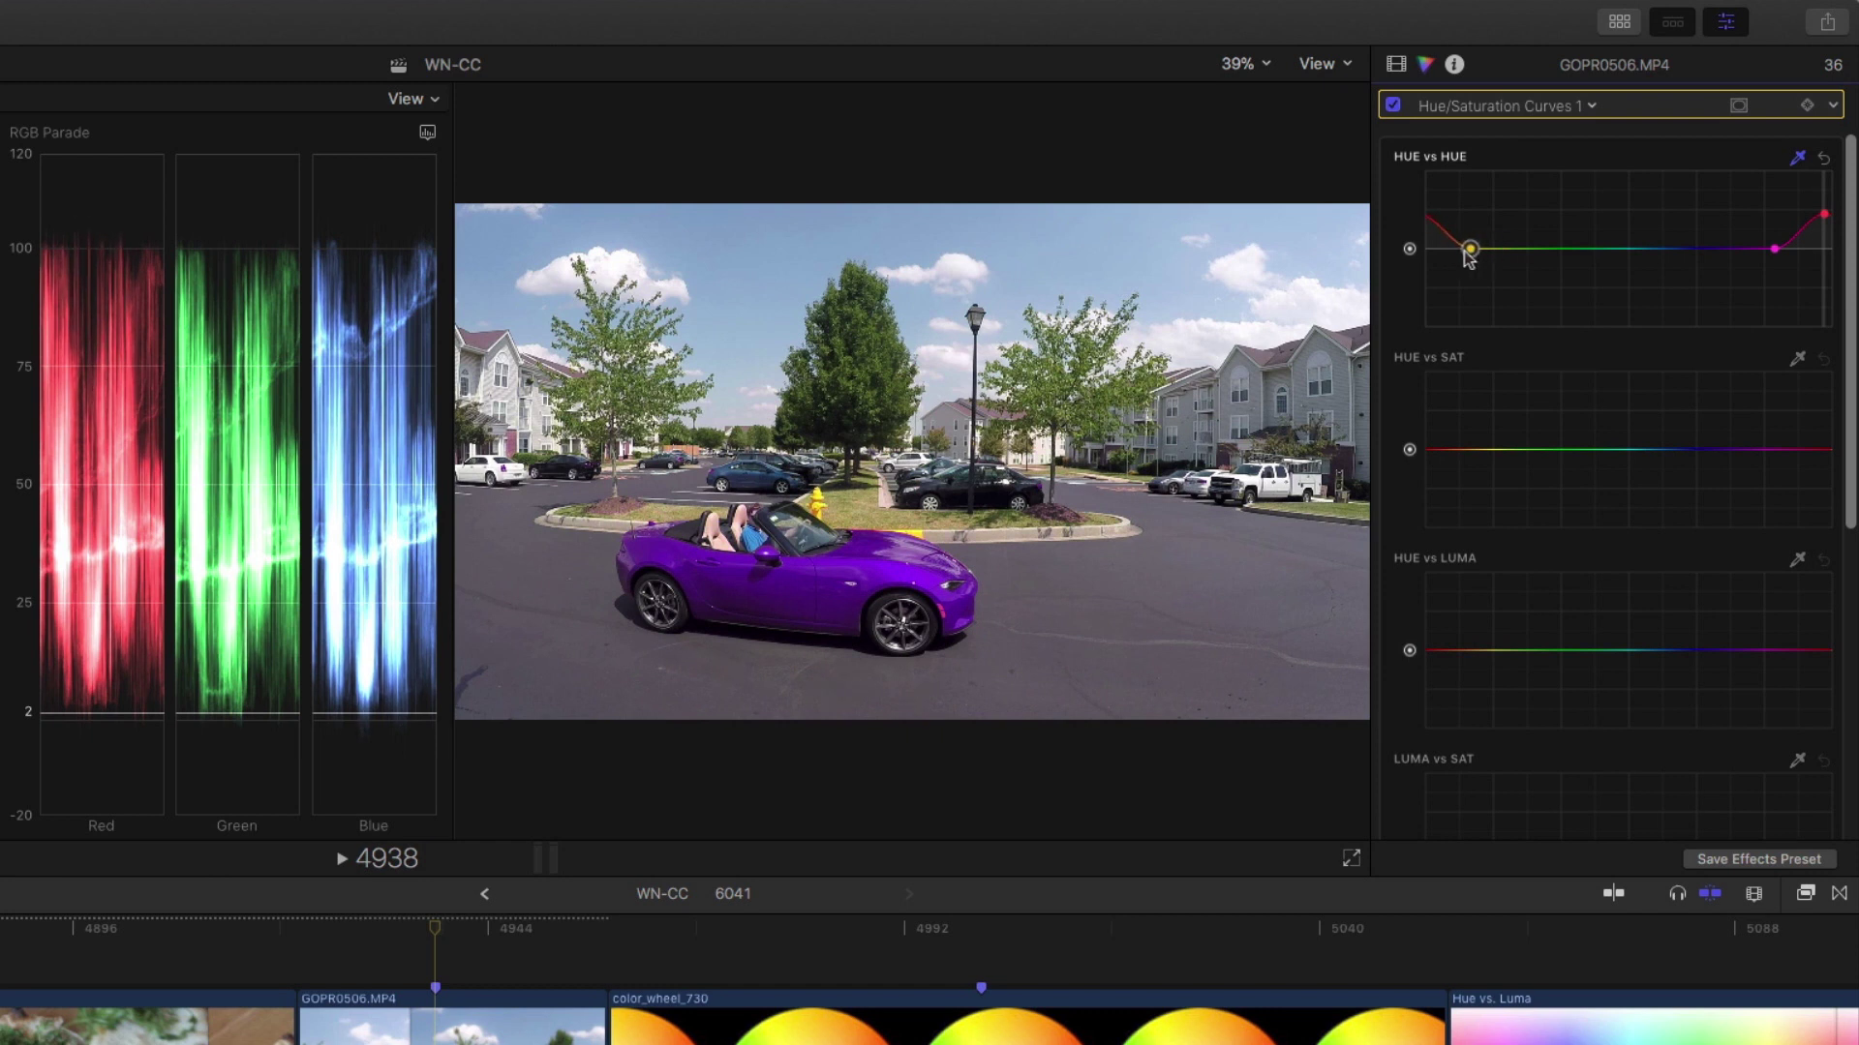
{"action": "scroll", "coordinate": [1467, 258], "scroll_direction": "down", "scroll_amount": 1}
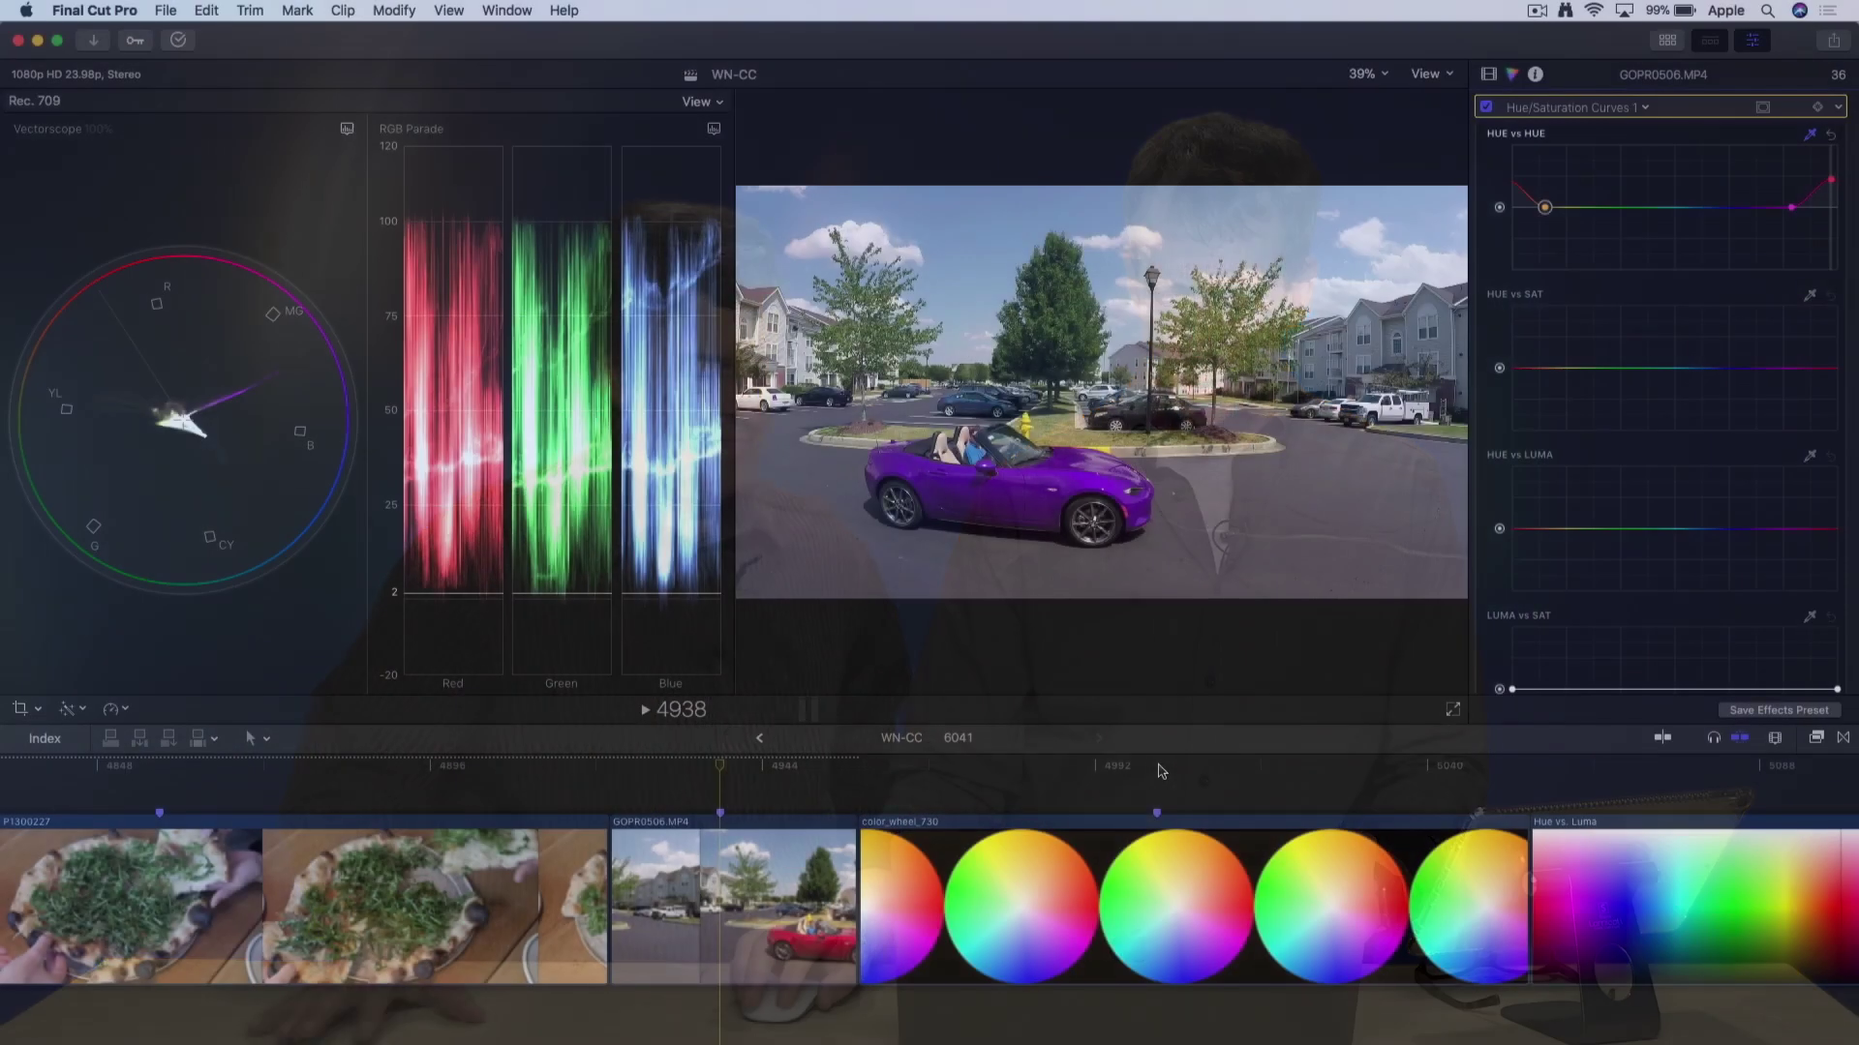
Go to the color_wheel_730 clip at frame 5001 and give it a Color Wheels correction with the Master wheel at its defaults.
{"action": "left_click", "coordinate": [1158, 768]}
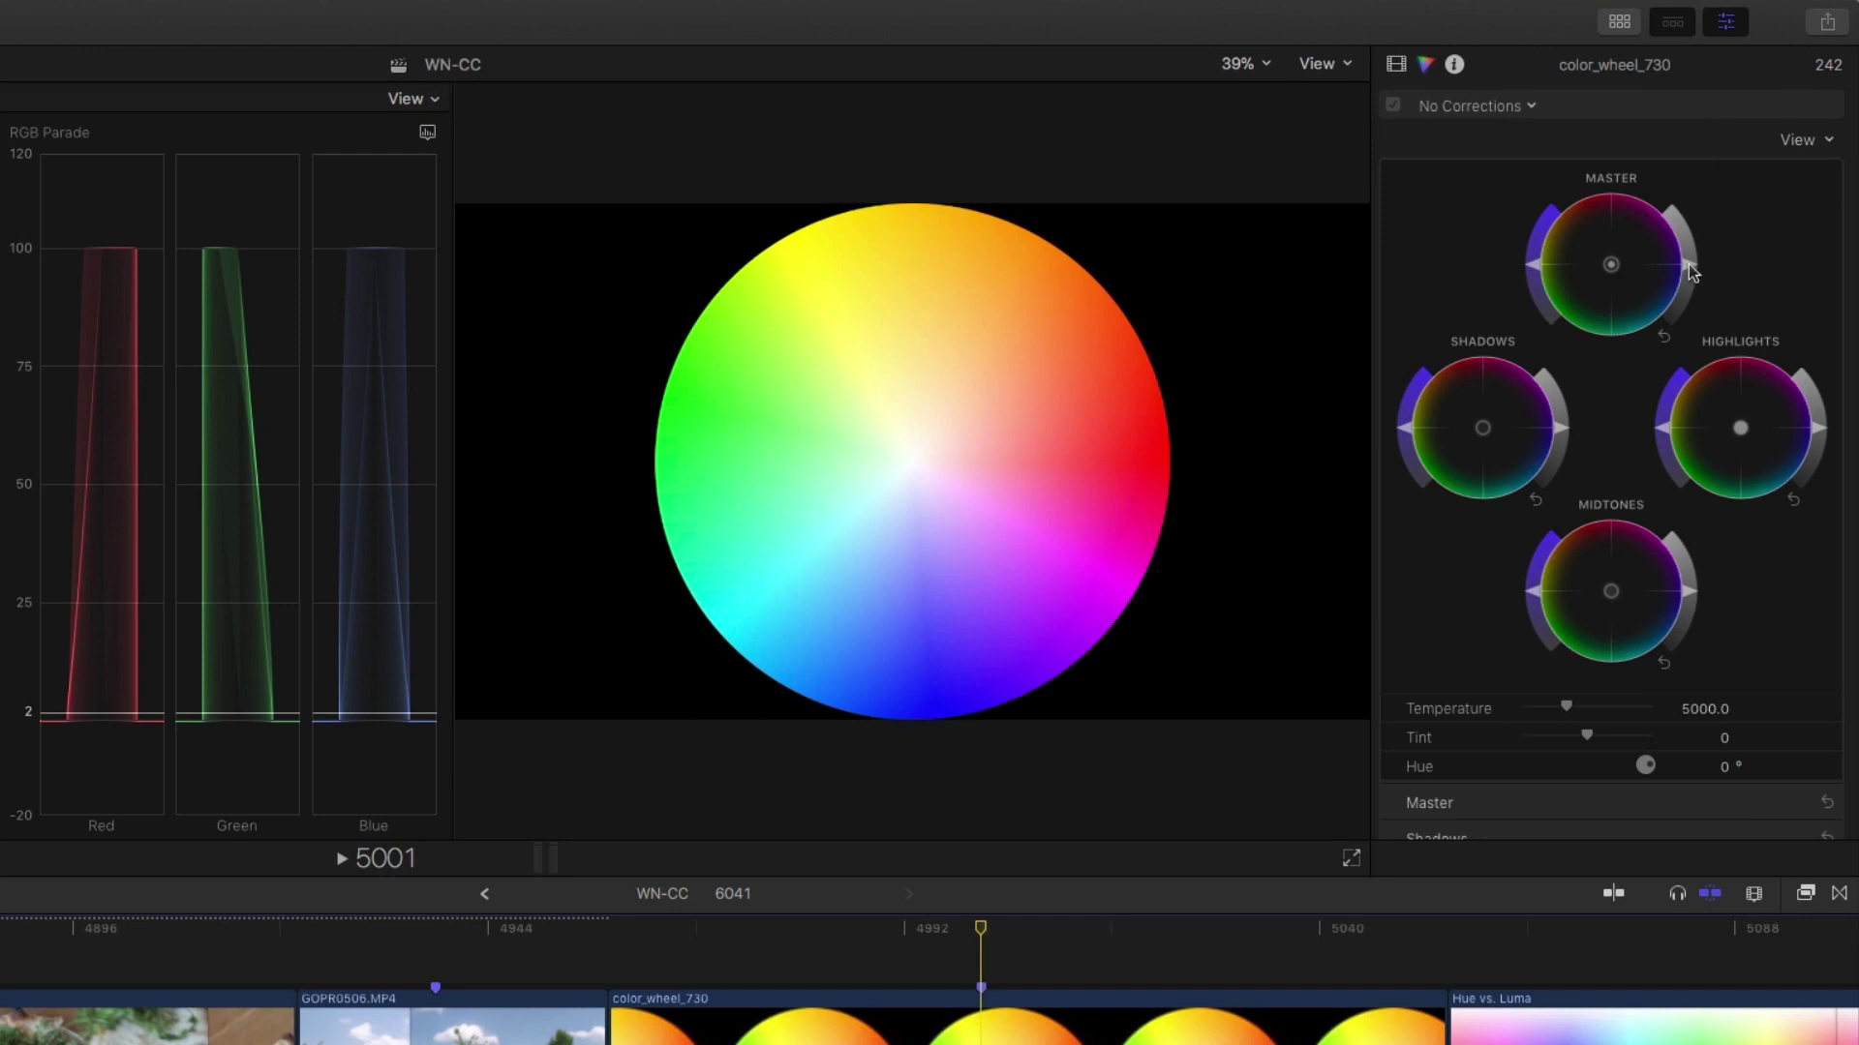
{"action": "left_click_drag", "start_coordinate": [1692, 273], "coordinate": [1689, 295]}
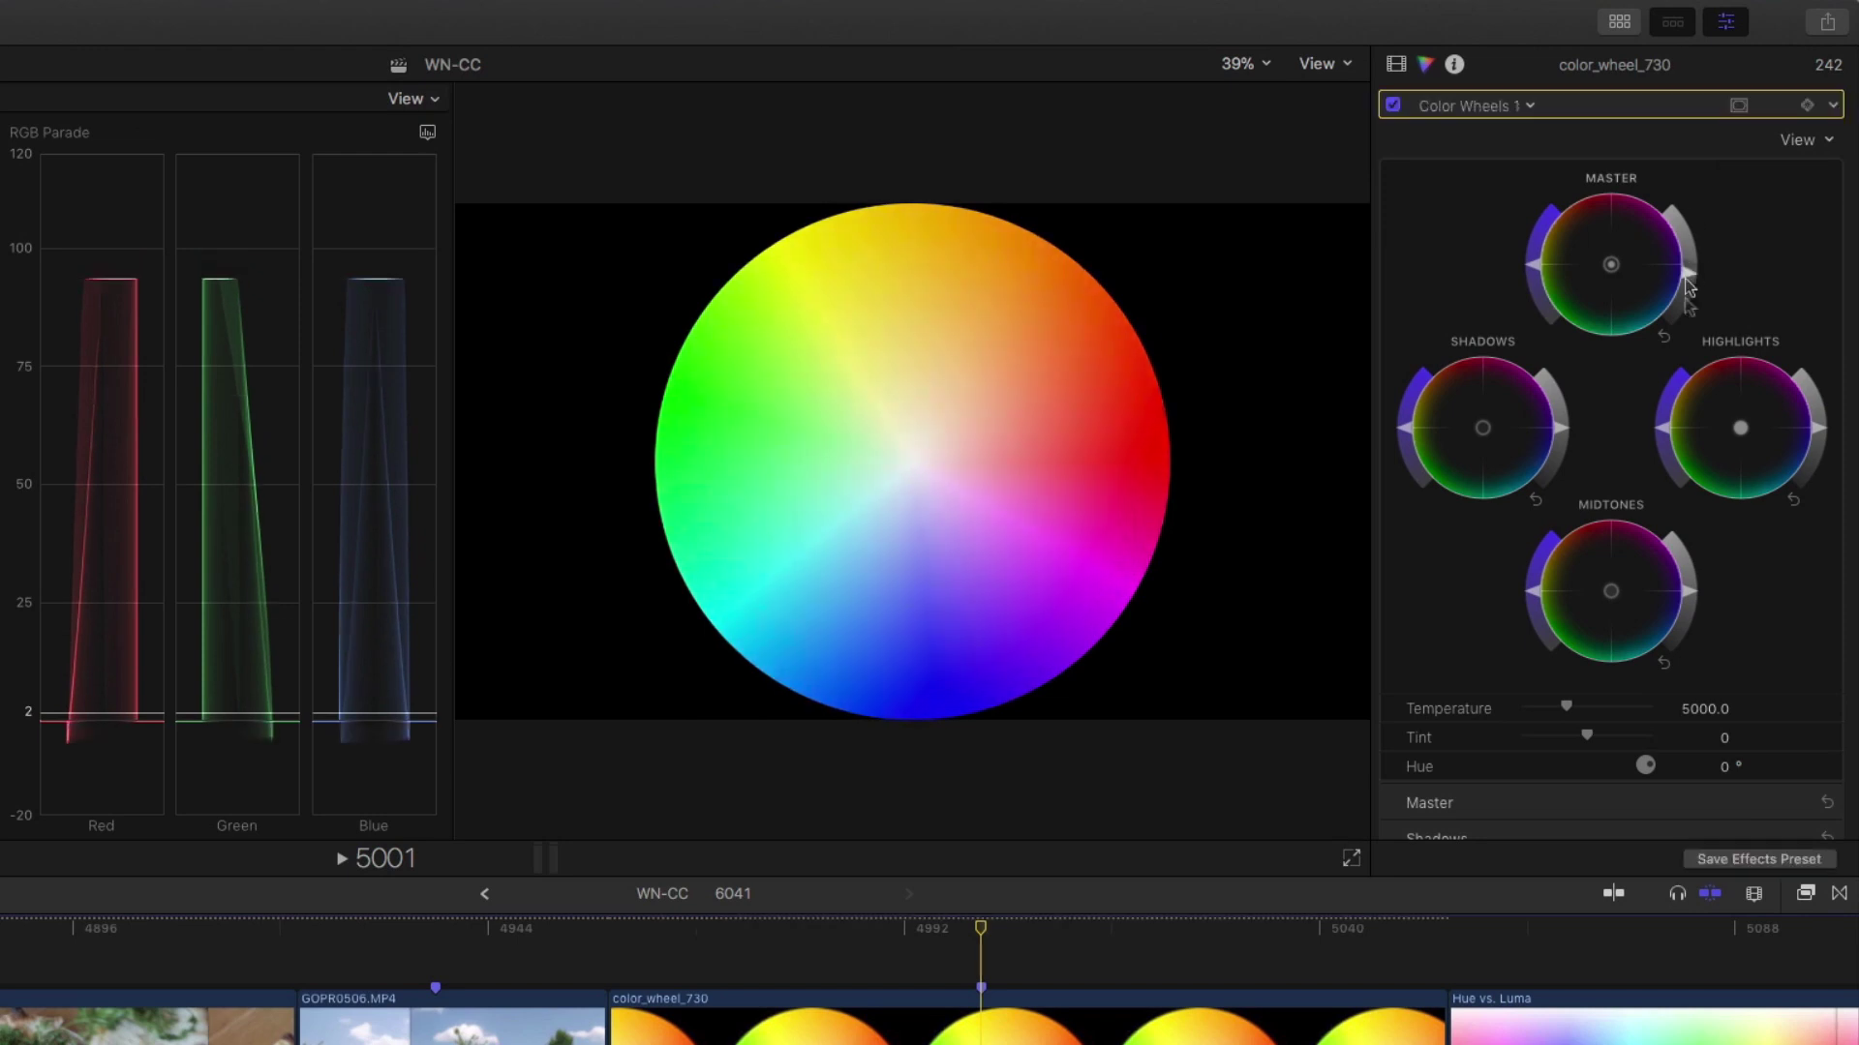
{"action": "left_click", "coordinate": [1664, 336]}
Add a color mask to the color_wheel_730 clip's correction, sampling the light green area and widening the selected range.
{"action": "left_click", "coordinate": [1739, 106]}
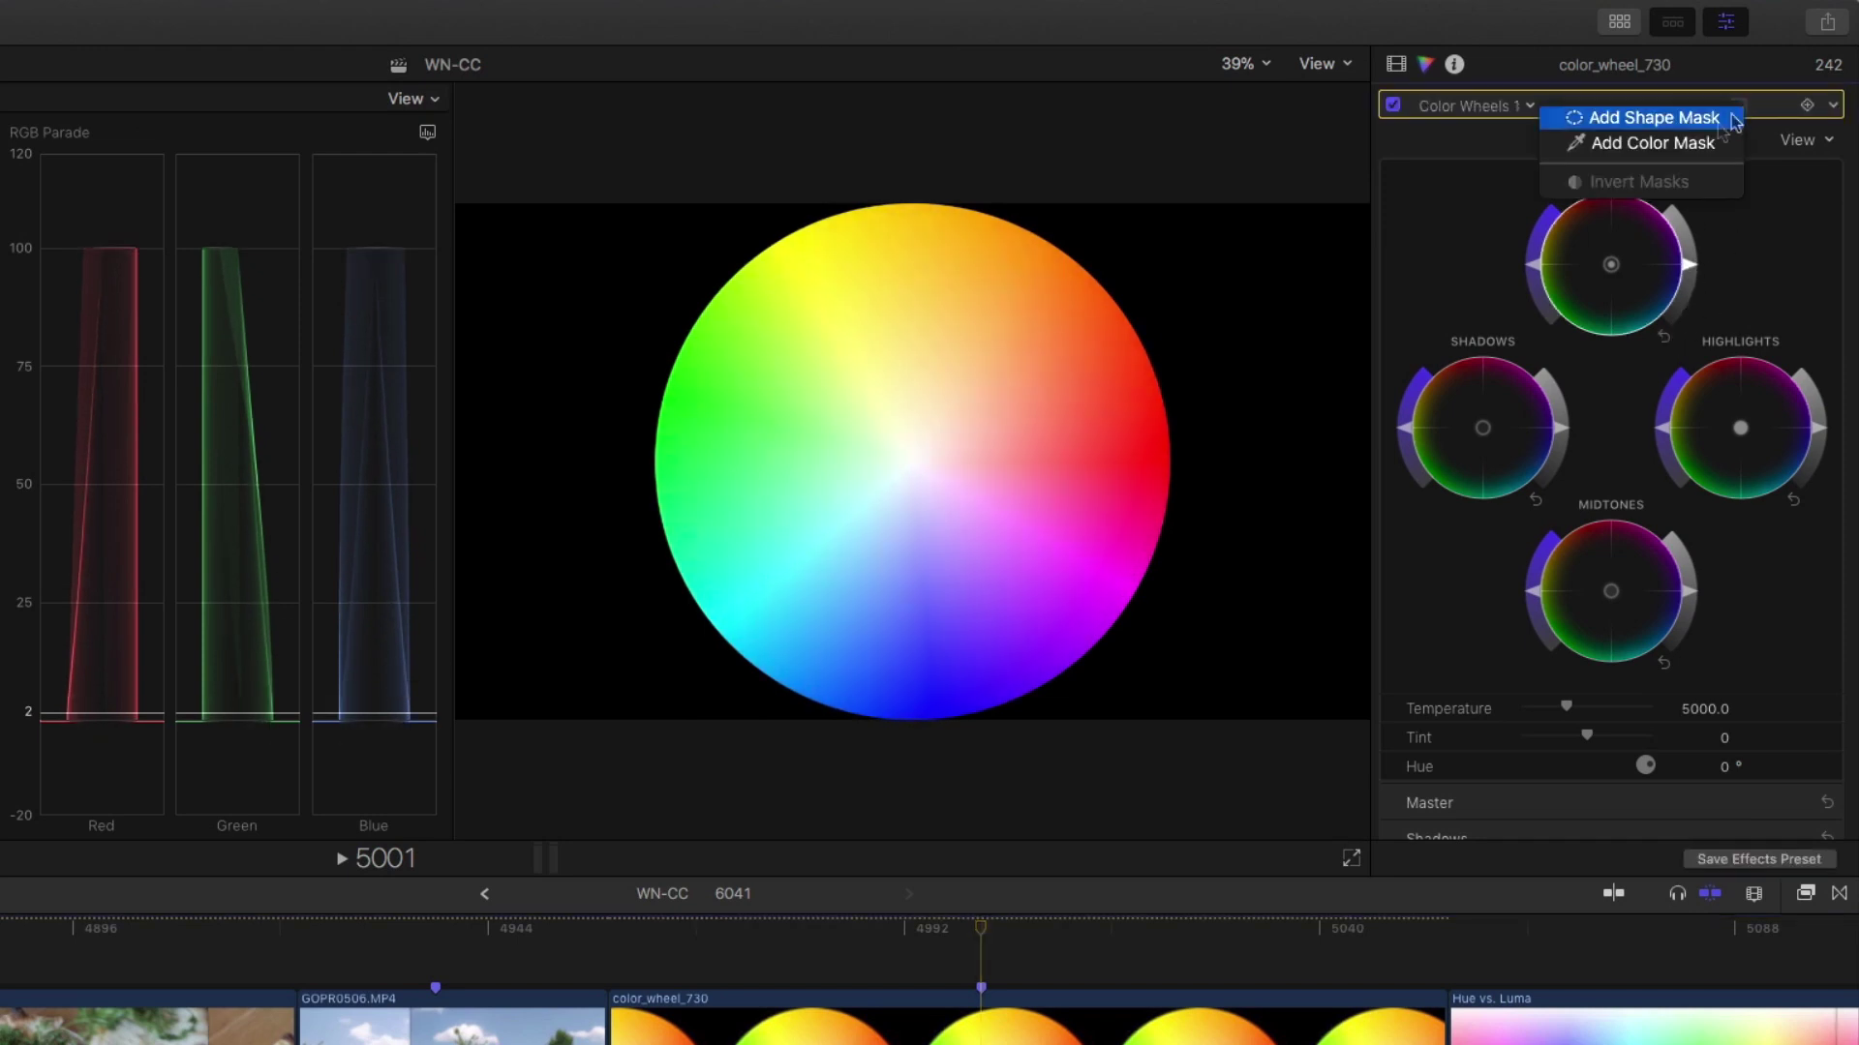
{"action": "left_click", "coordinate": [1707, 145]}
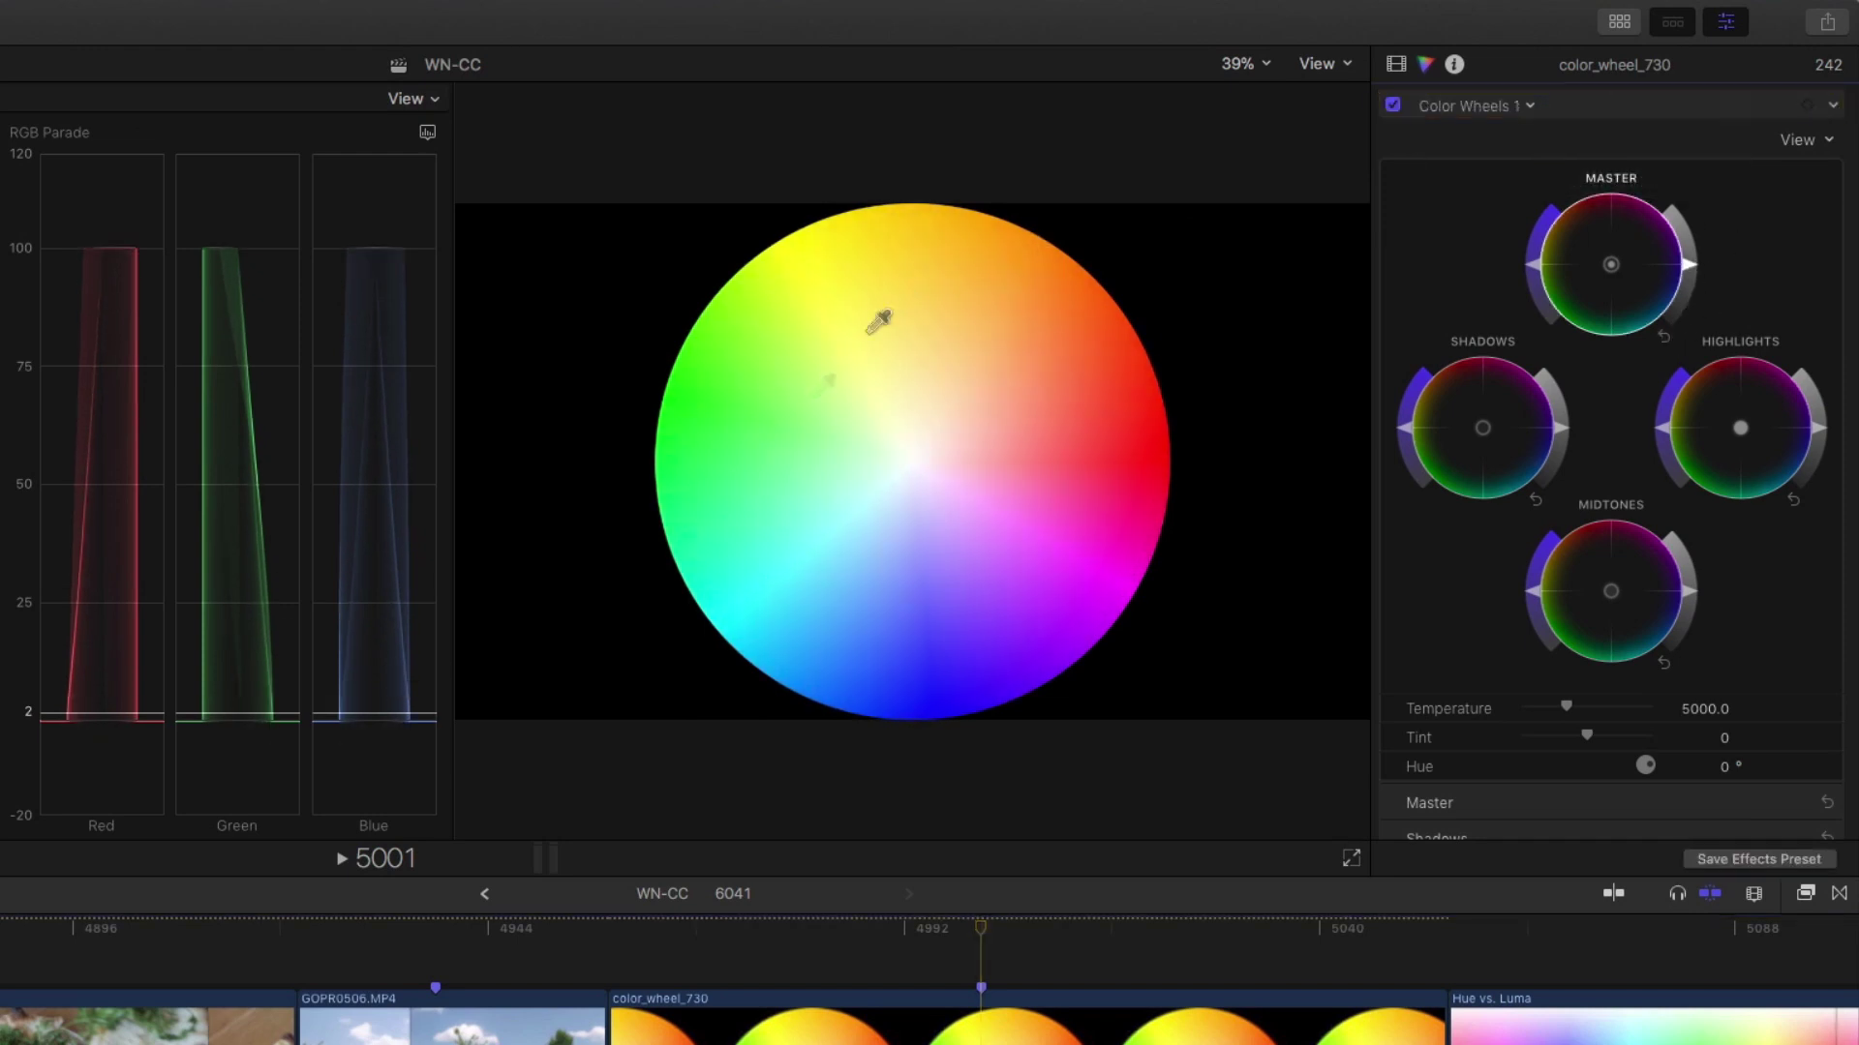
{"action": "left_click", "coordinate": [790, 413]}
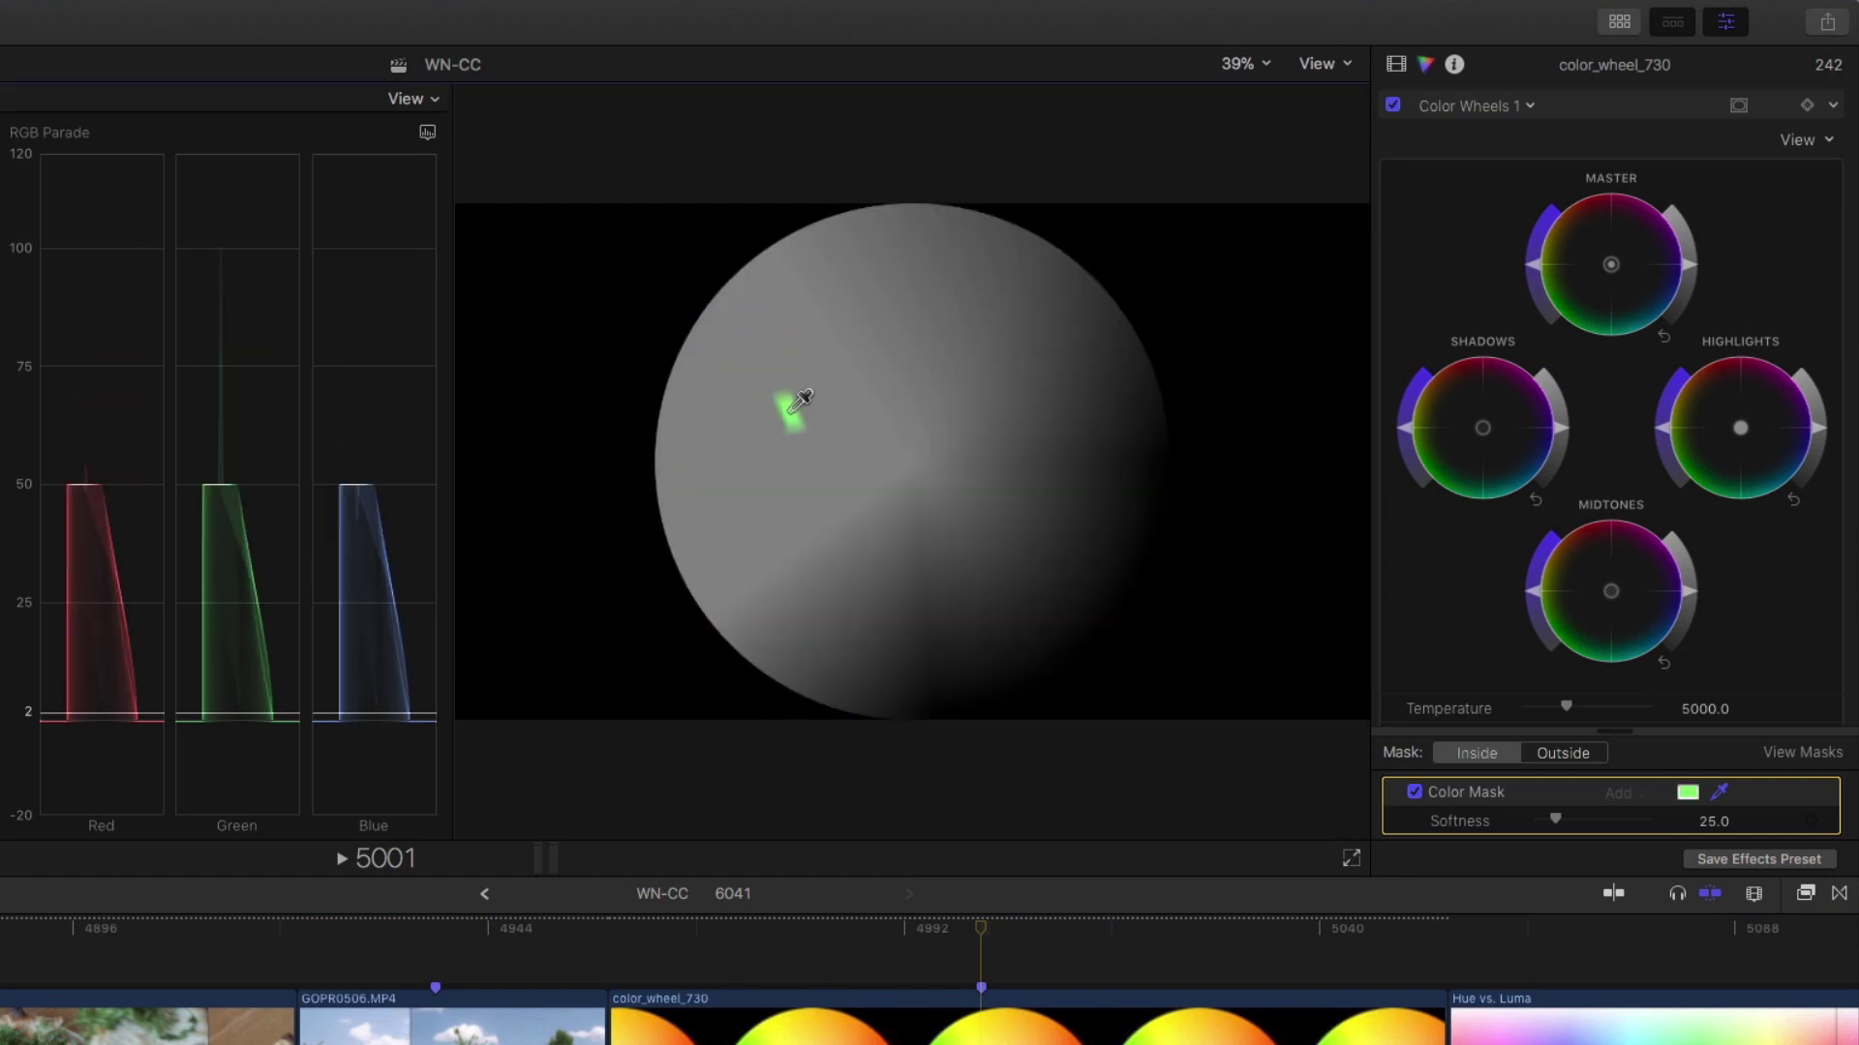
{"action": "mouse_move", "coordinate": [799, 400]}
{"action": "left_mouse_down"}
{"action": "mouse_move", "coordinate": [771, 393]}
{"action": "mouse_move", "coordinate": [797, 389]}
{"action": "left_mouse_up"}
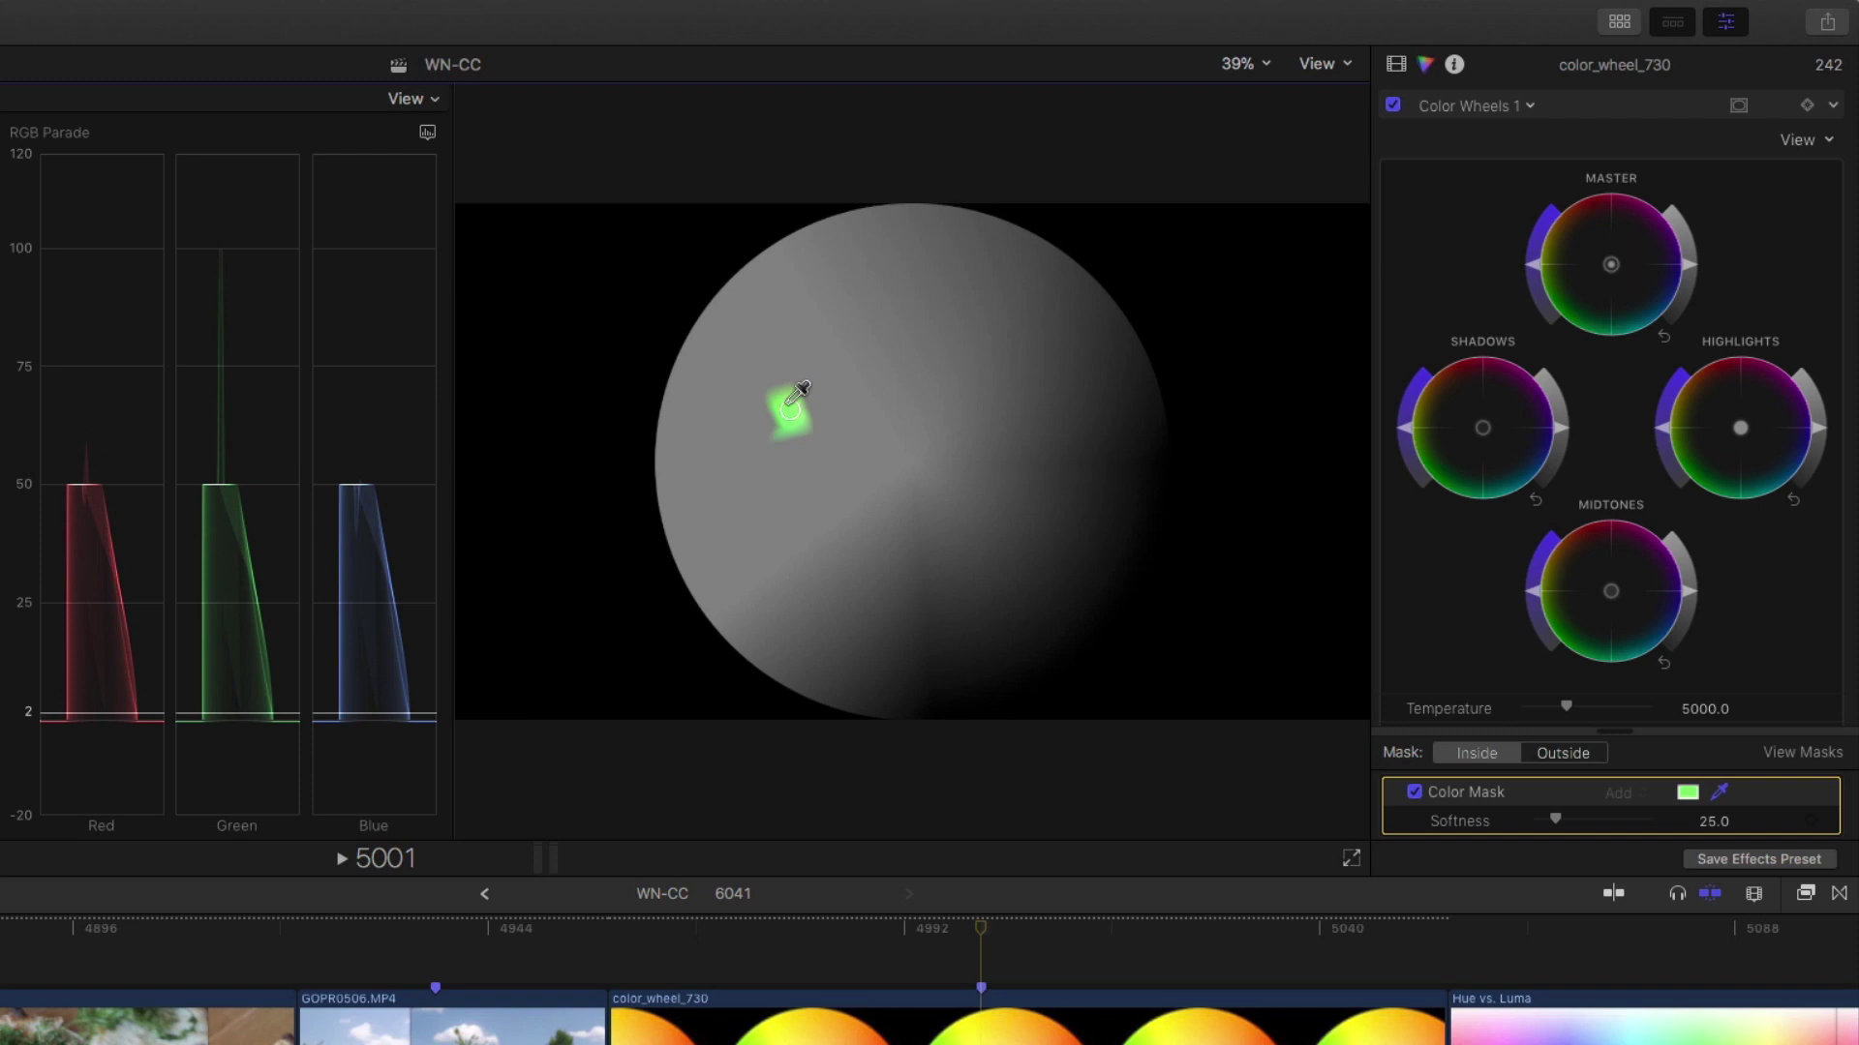
{"action": "left_click_drag", "start_coordinate": [797, 391], "coordinate": [777, 386]}
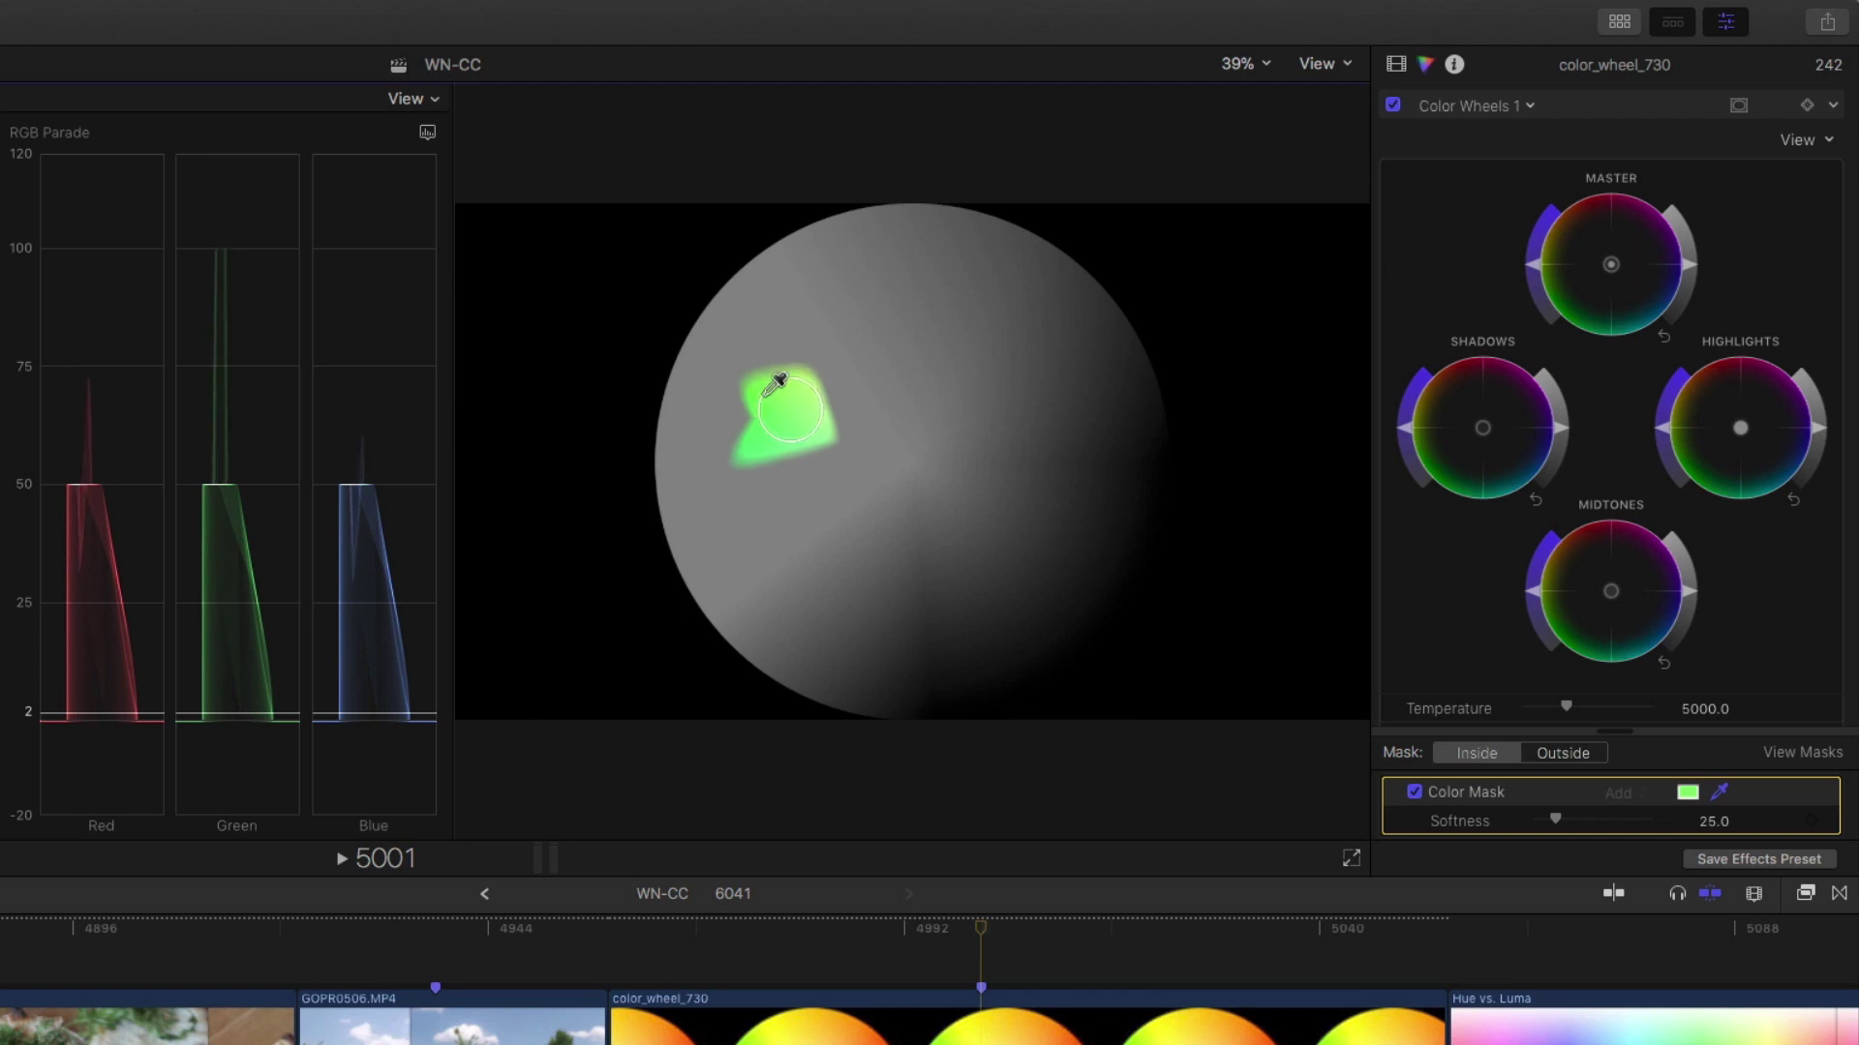
{"action": "left_click_drag", "start_coordinate": [776, 387], "coordinate": [772, 381]}
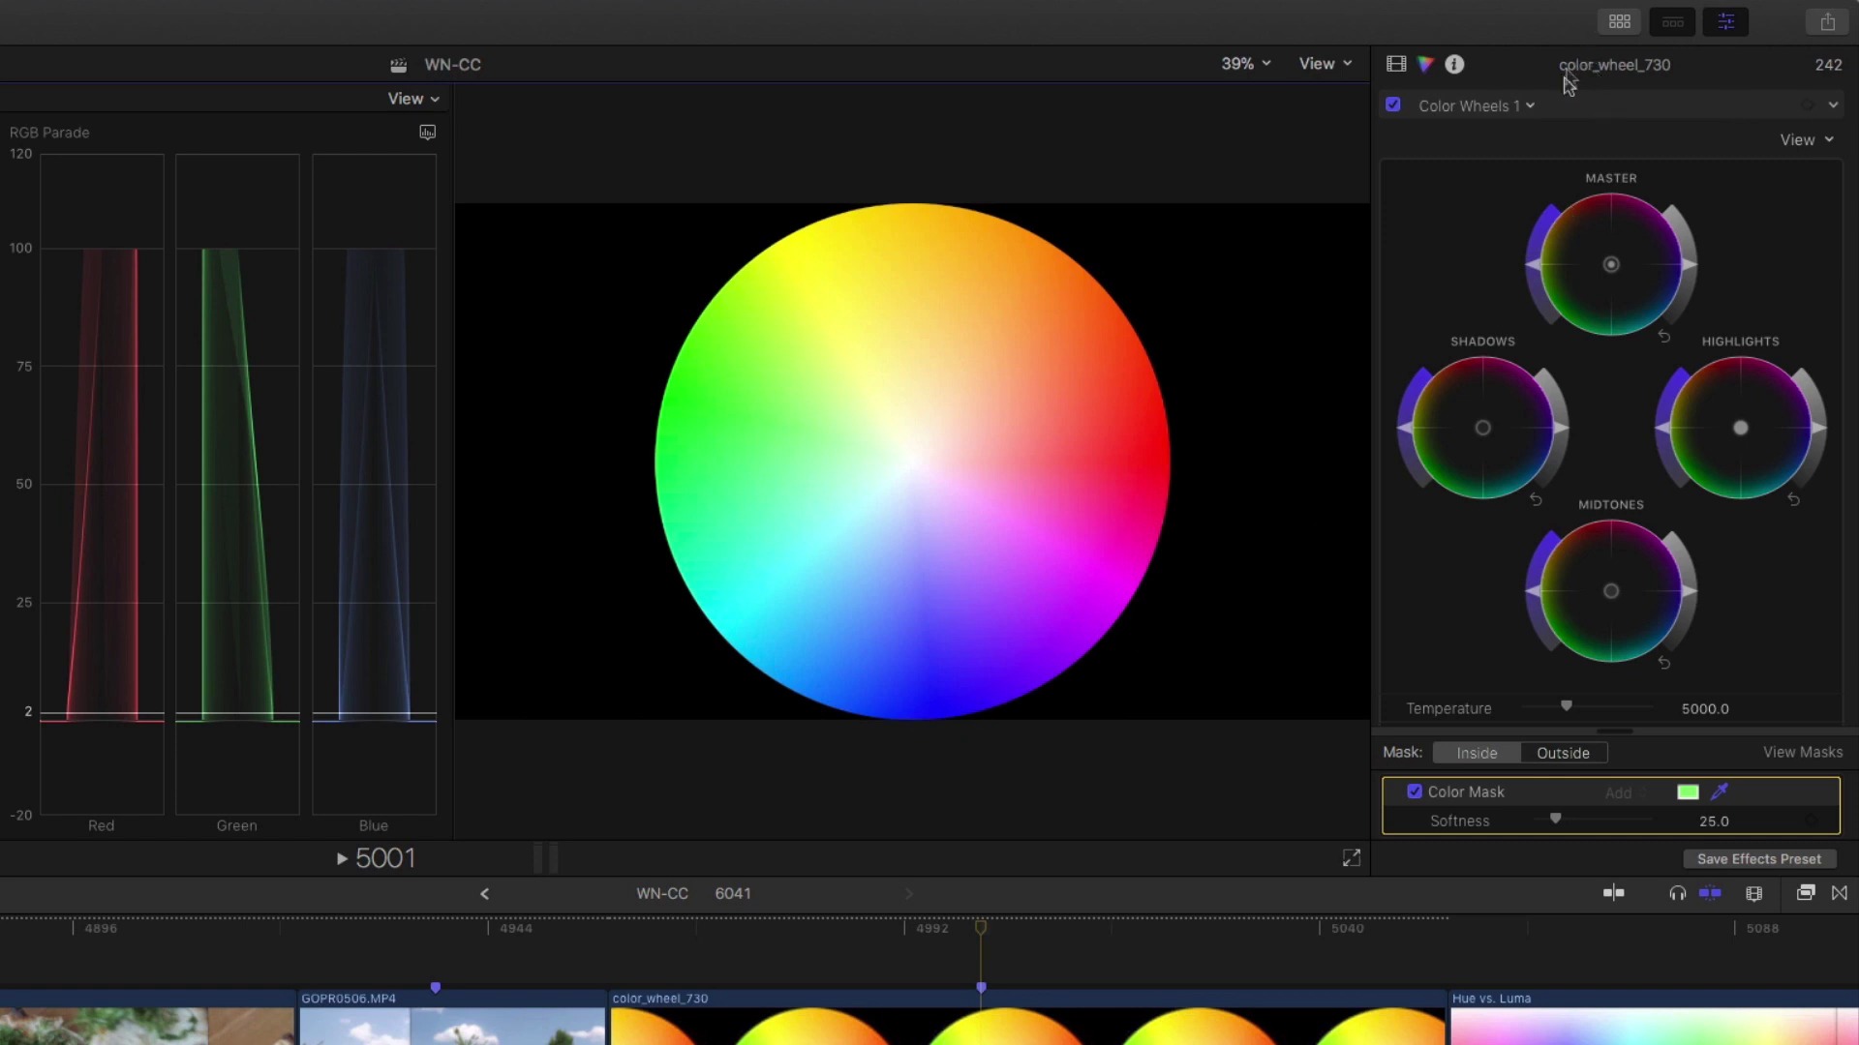
Add a Hue/Saturation Curves correction to the color_wheel_730 clip and sample the light green area for the Hue vs Hue curve.
{"action": "left_click", "coordinate": [1527, 108]}
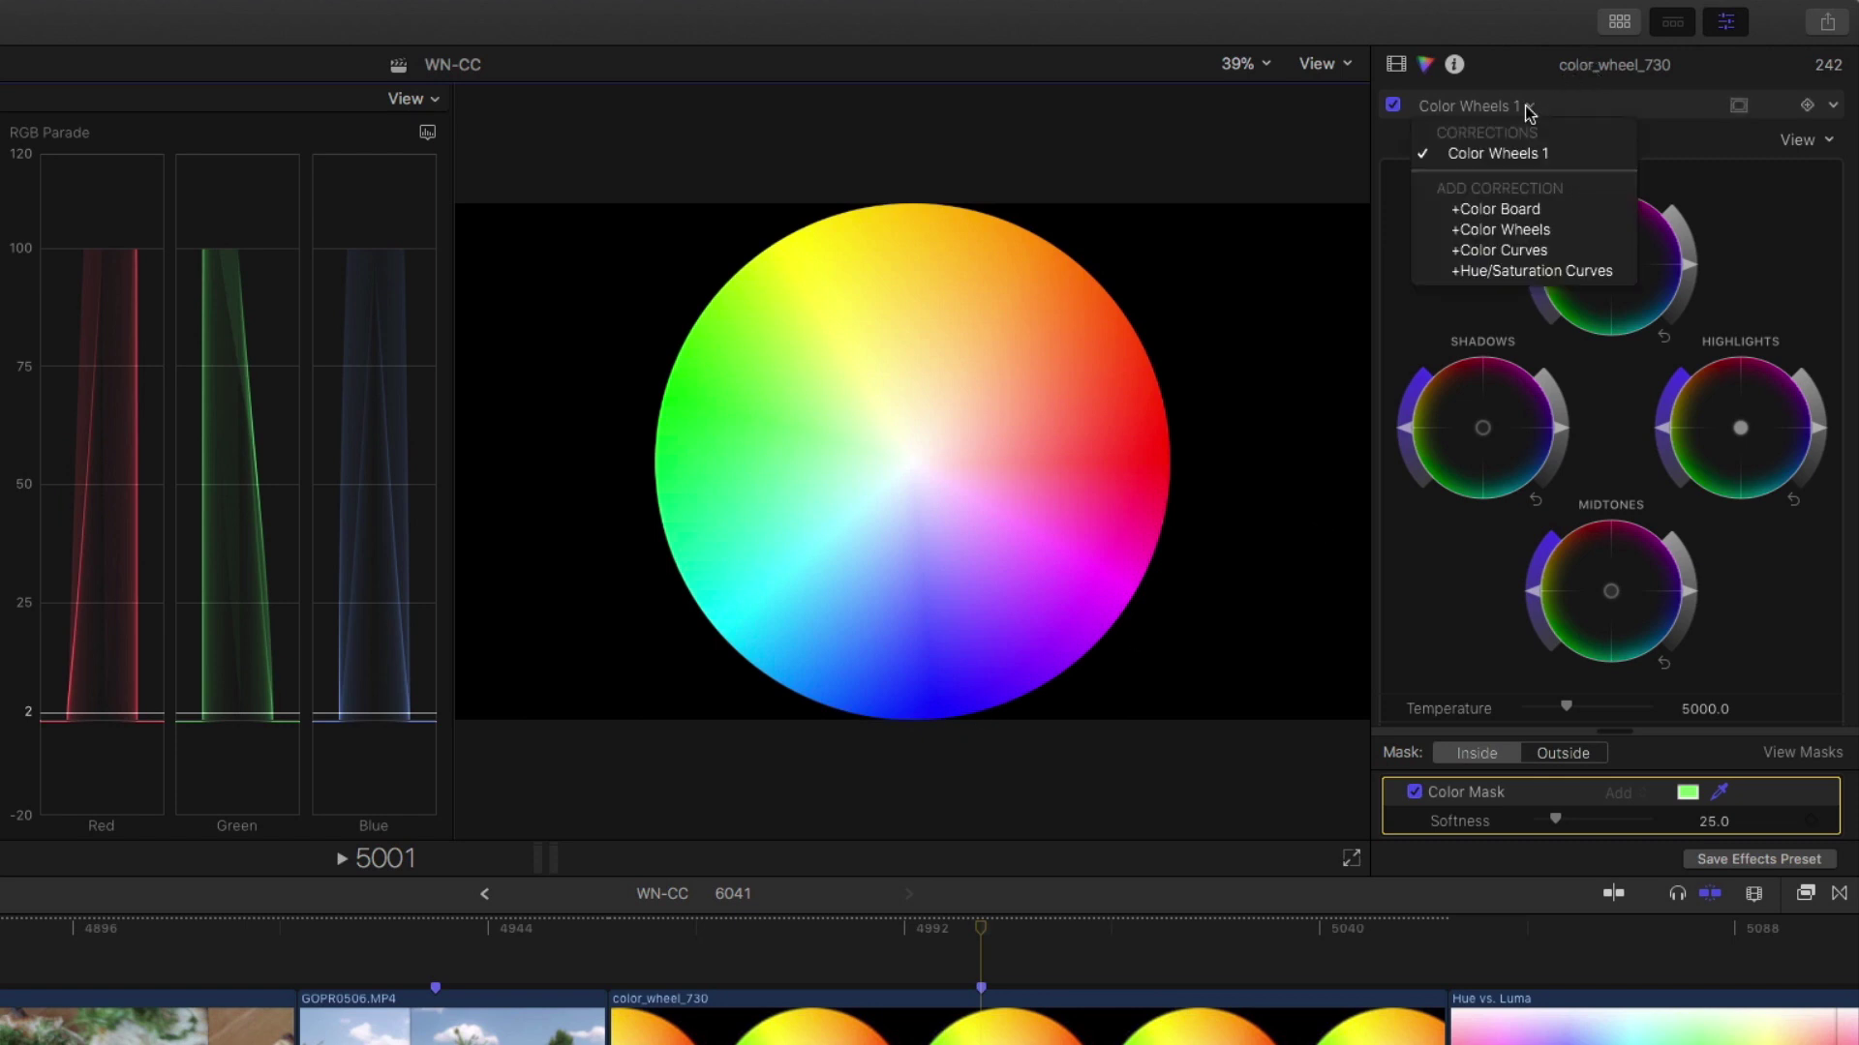
{"action": "left_click", "coordinate": [1552, 274]}
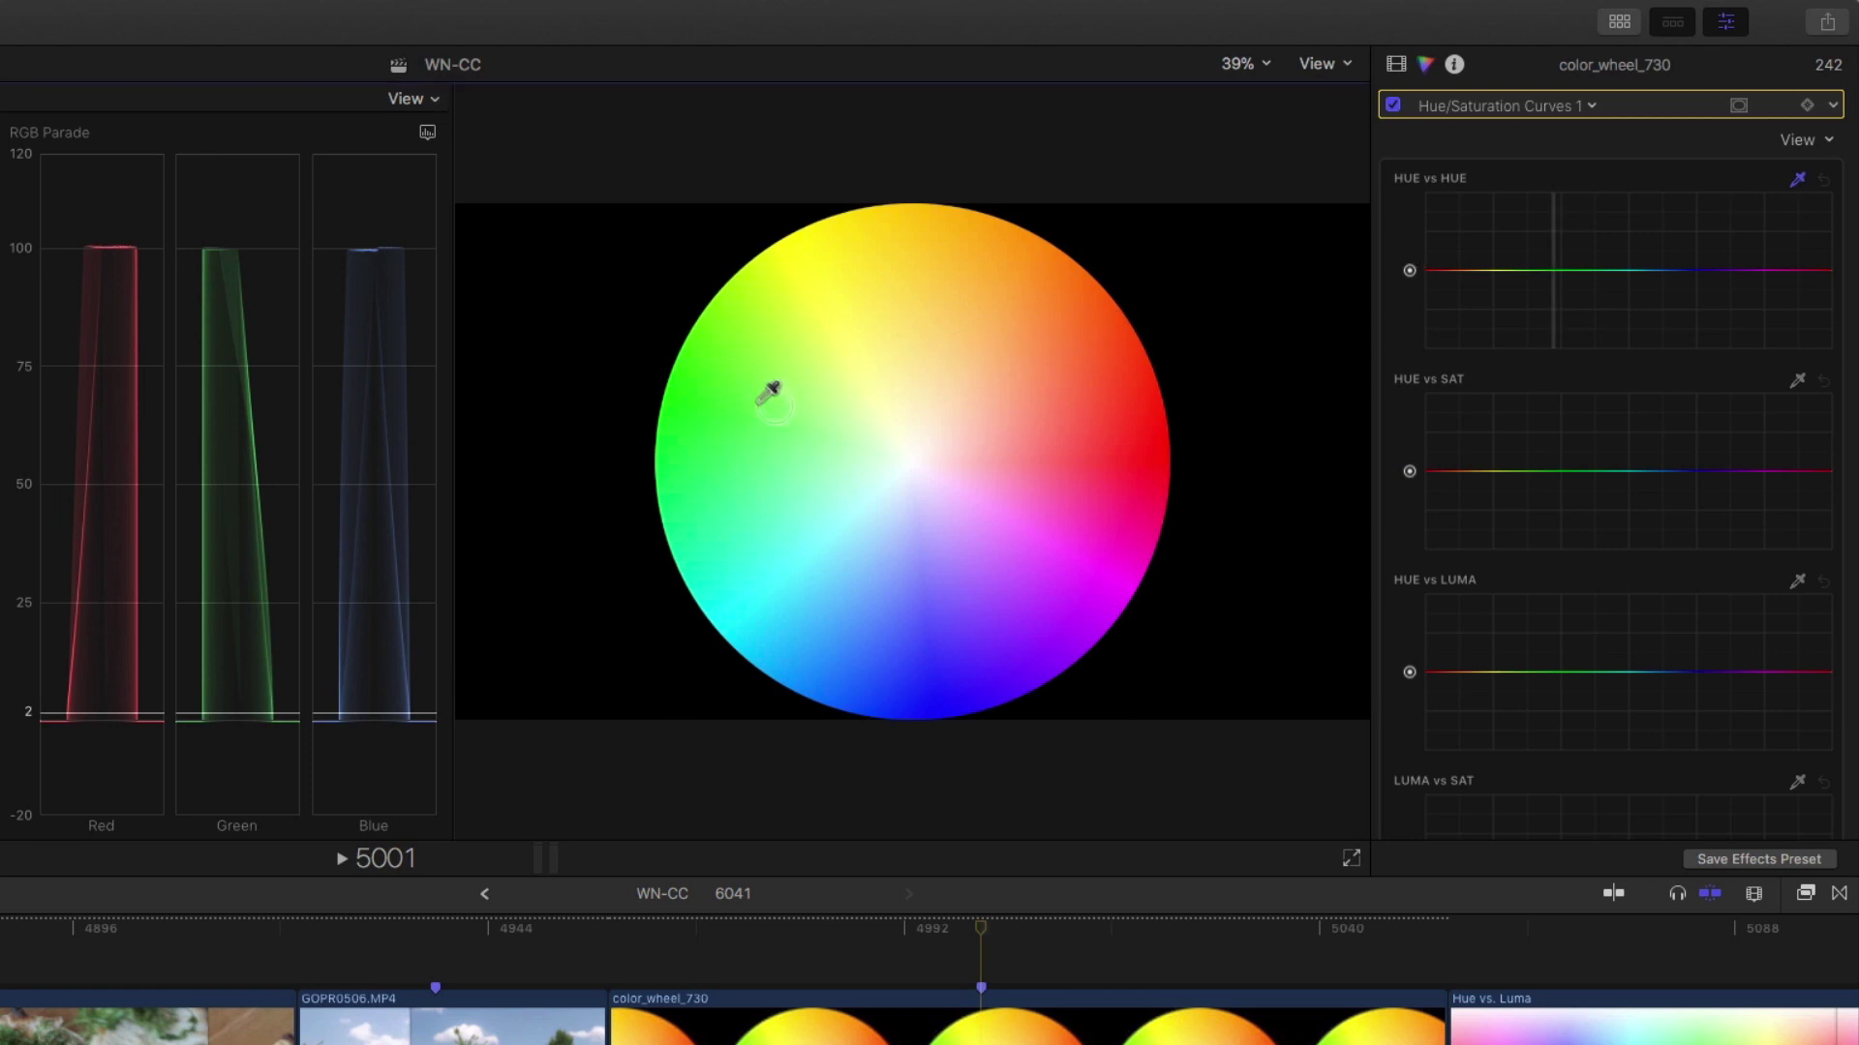
{"action": "left_click", "coordinate": [765, 390]}
Raise the green point on the Hue vs Hue curve until the sampled area is pink, and pull both range points closer to it.
{"action": "left_click_drag", "start_coordinate": [1554, 272], "coordinate": [1557, 216]}
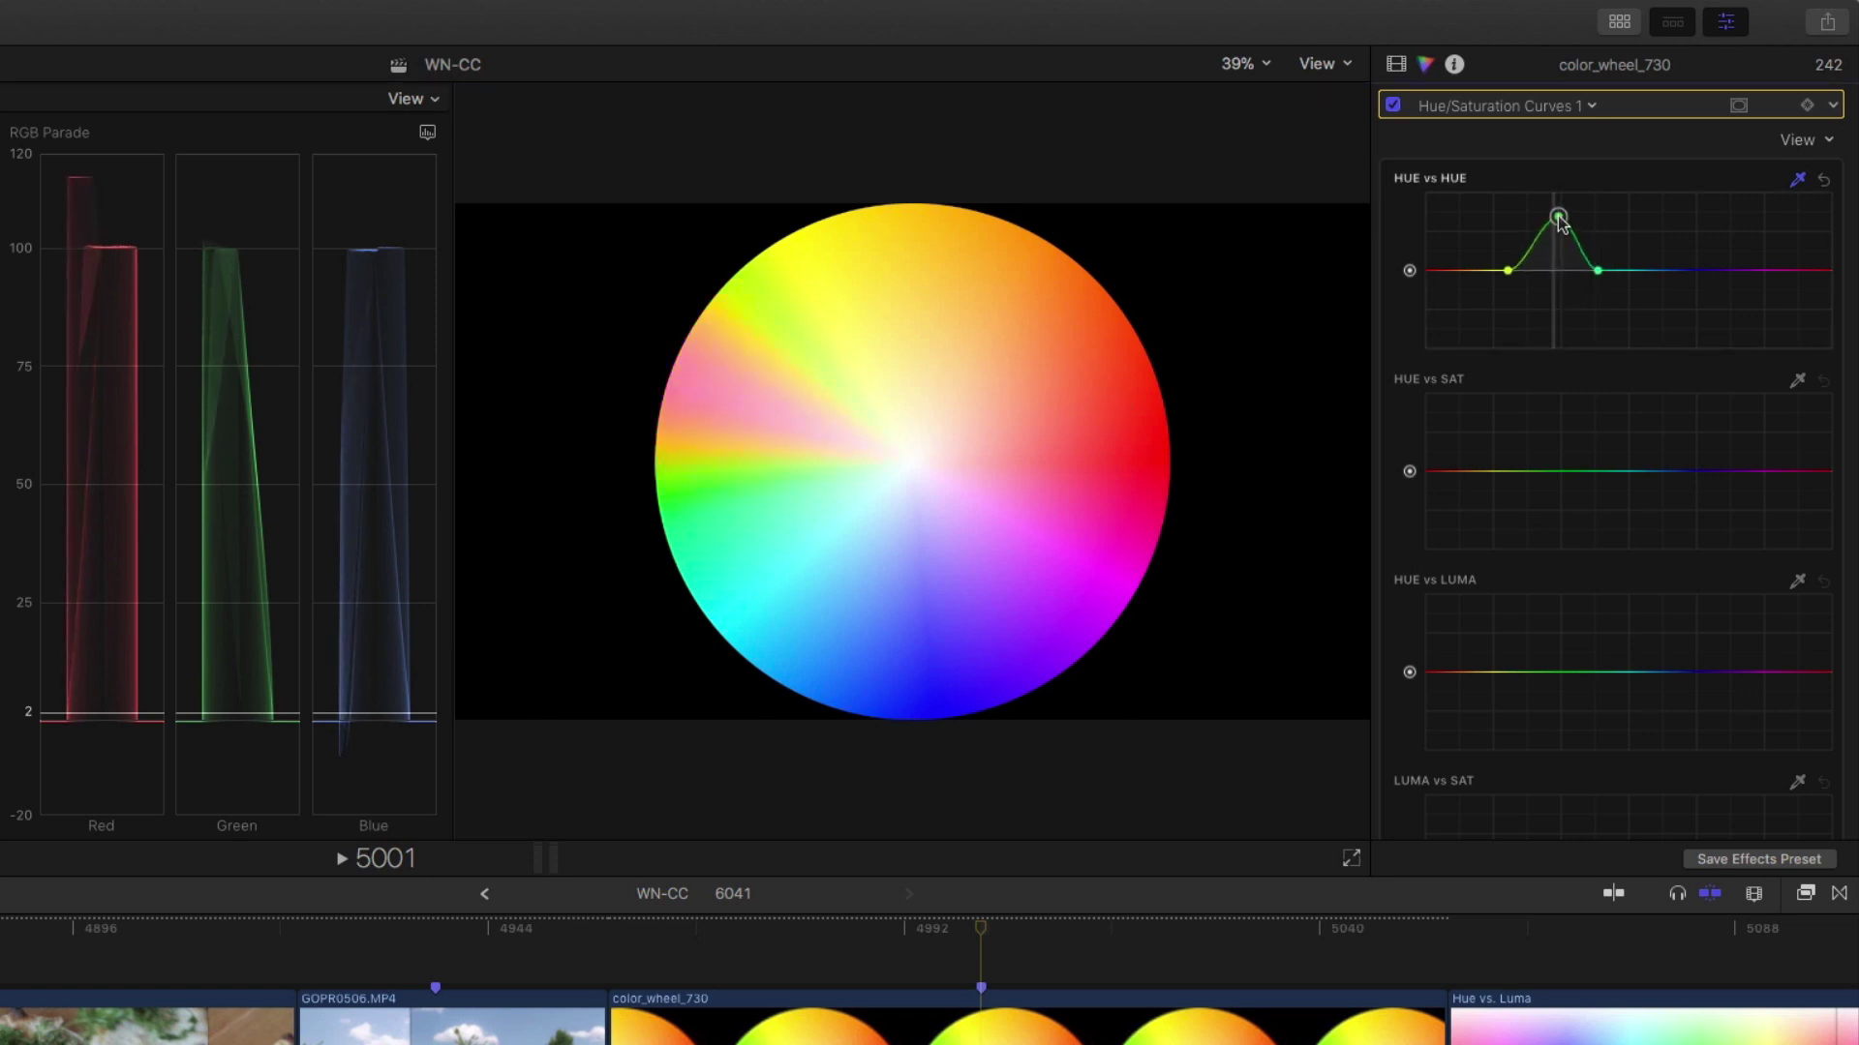
{"action": "scroll", "coordinate": [1561, 218], "scroll_direction": "down", "scroll_amount": 1}
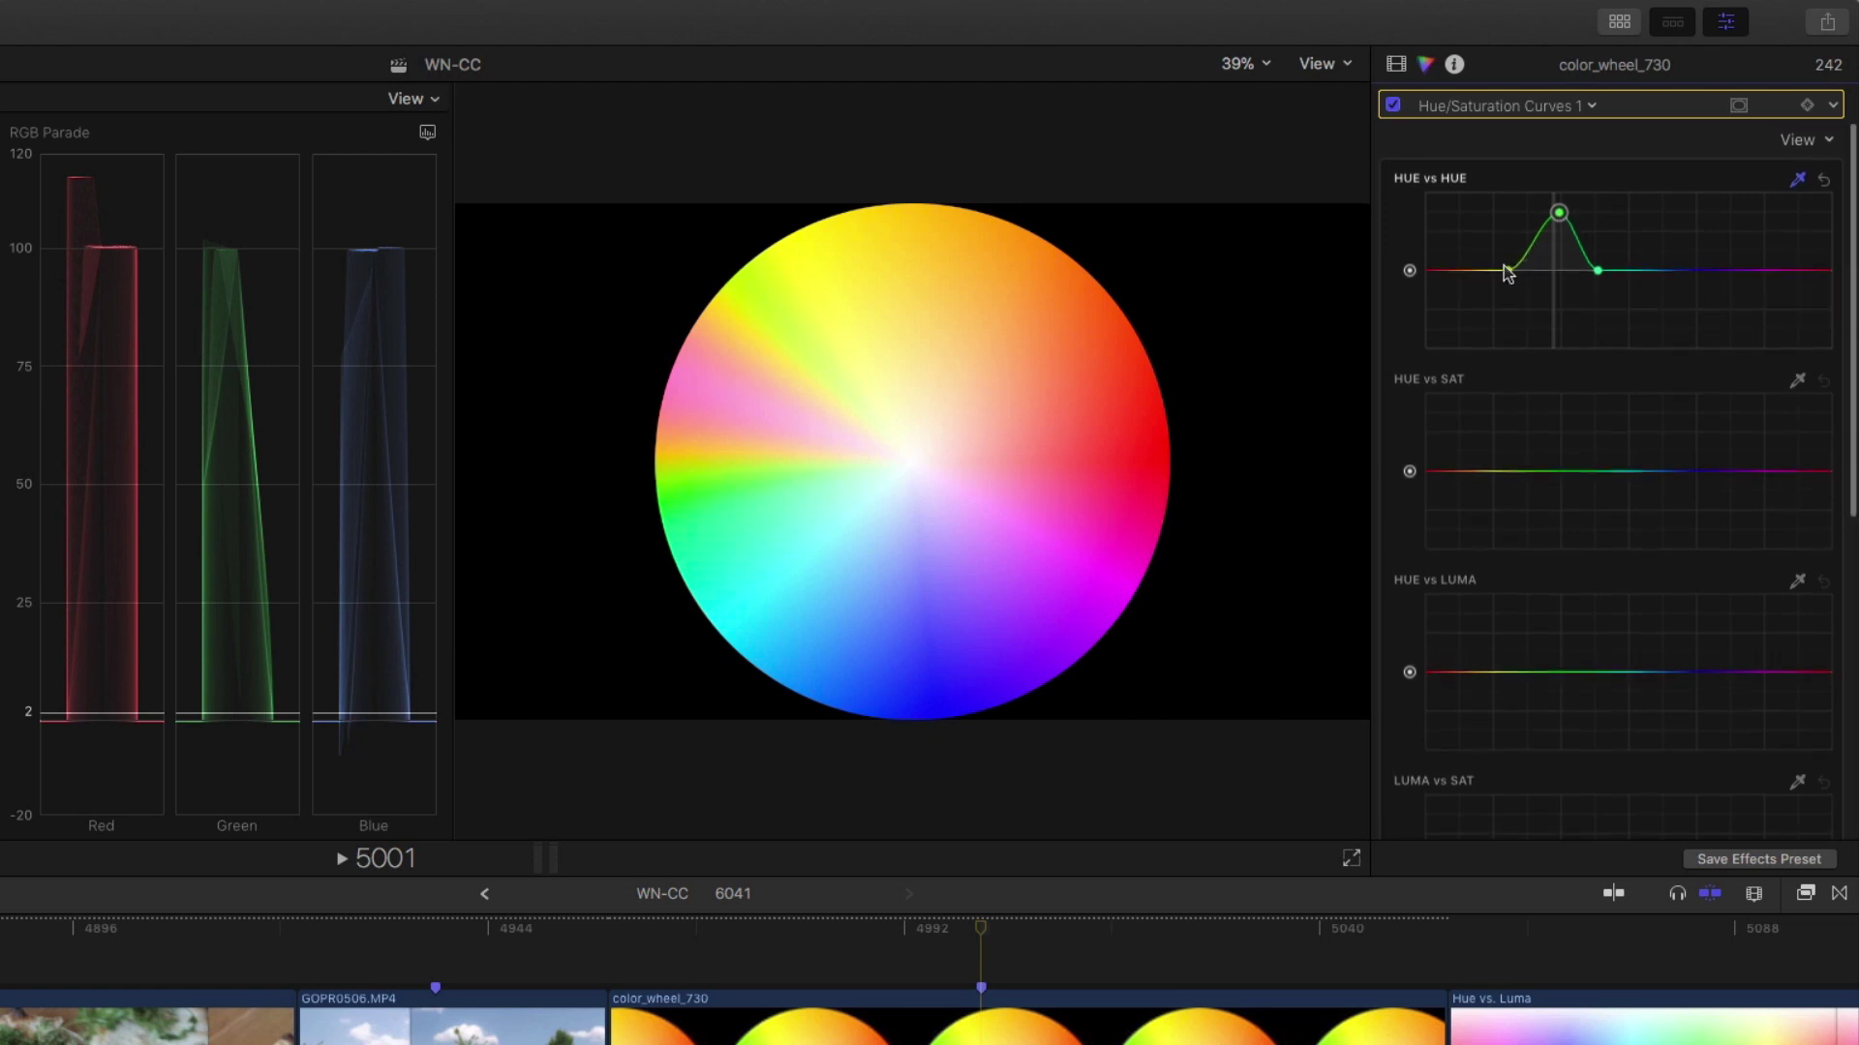
{"action": "left_click_drag", "start_coordinate": [1506, 268], "coordinate": [1583, 272]}
{"action": "scroll", "coordinate": [1585, 276], "scroll_direction": "down", "scroll_amount": 3}
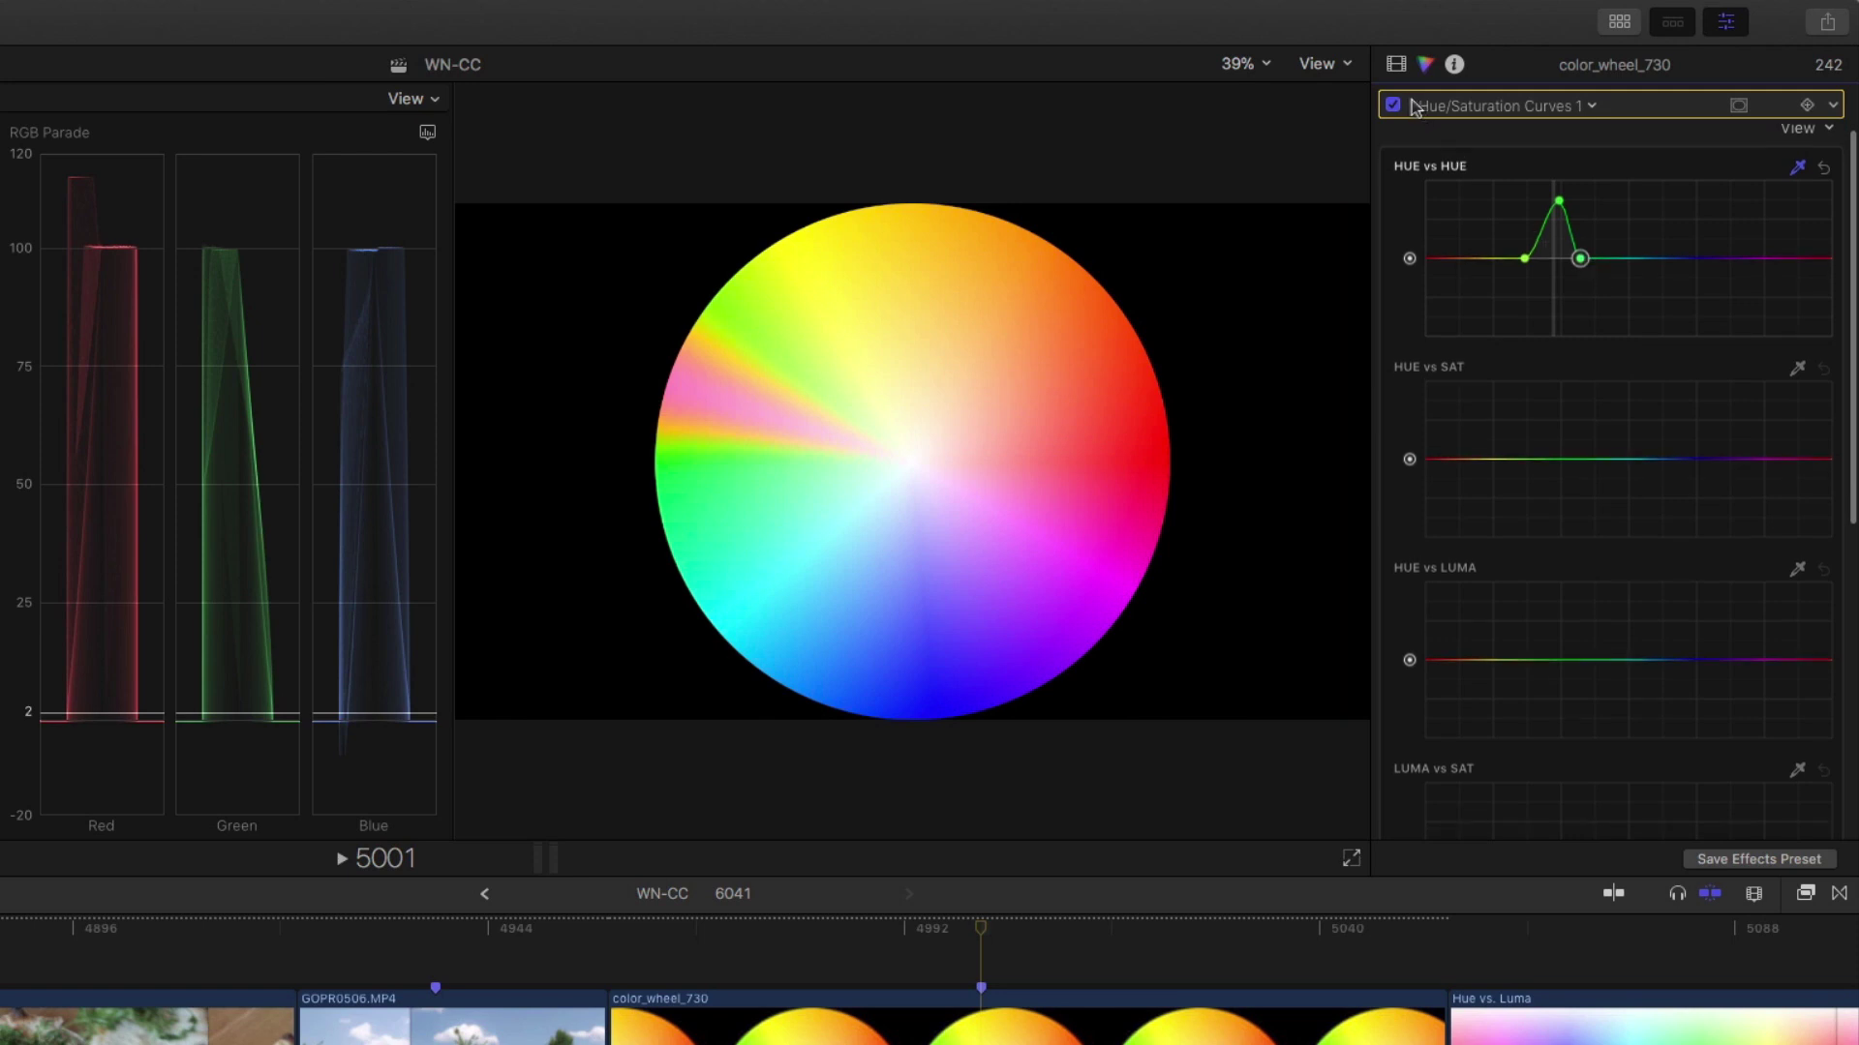
Toggle the clip's Color Wheels 1 and Hue/Saturation Curves 1 effects, and slightly increase the color mask's softness.
{"action": "left_click", "coordinate": [1396, 65]}
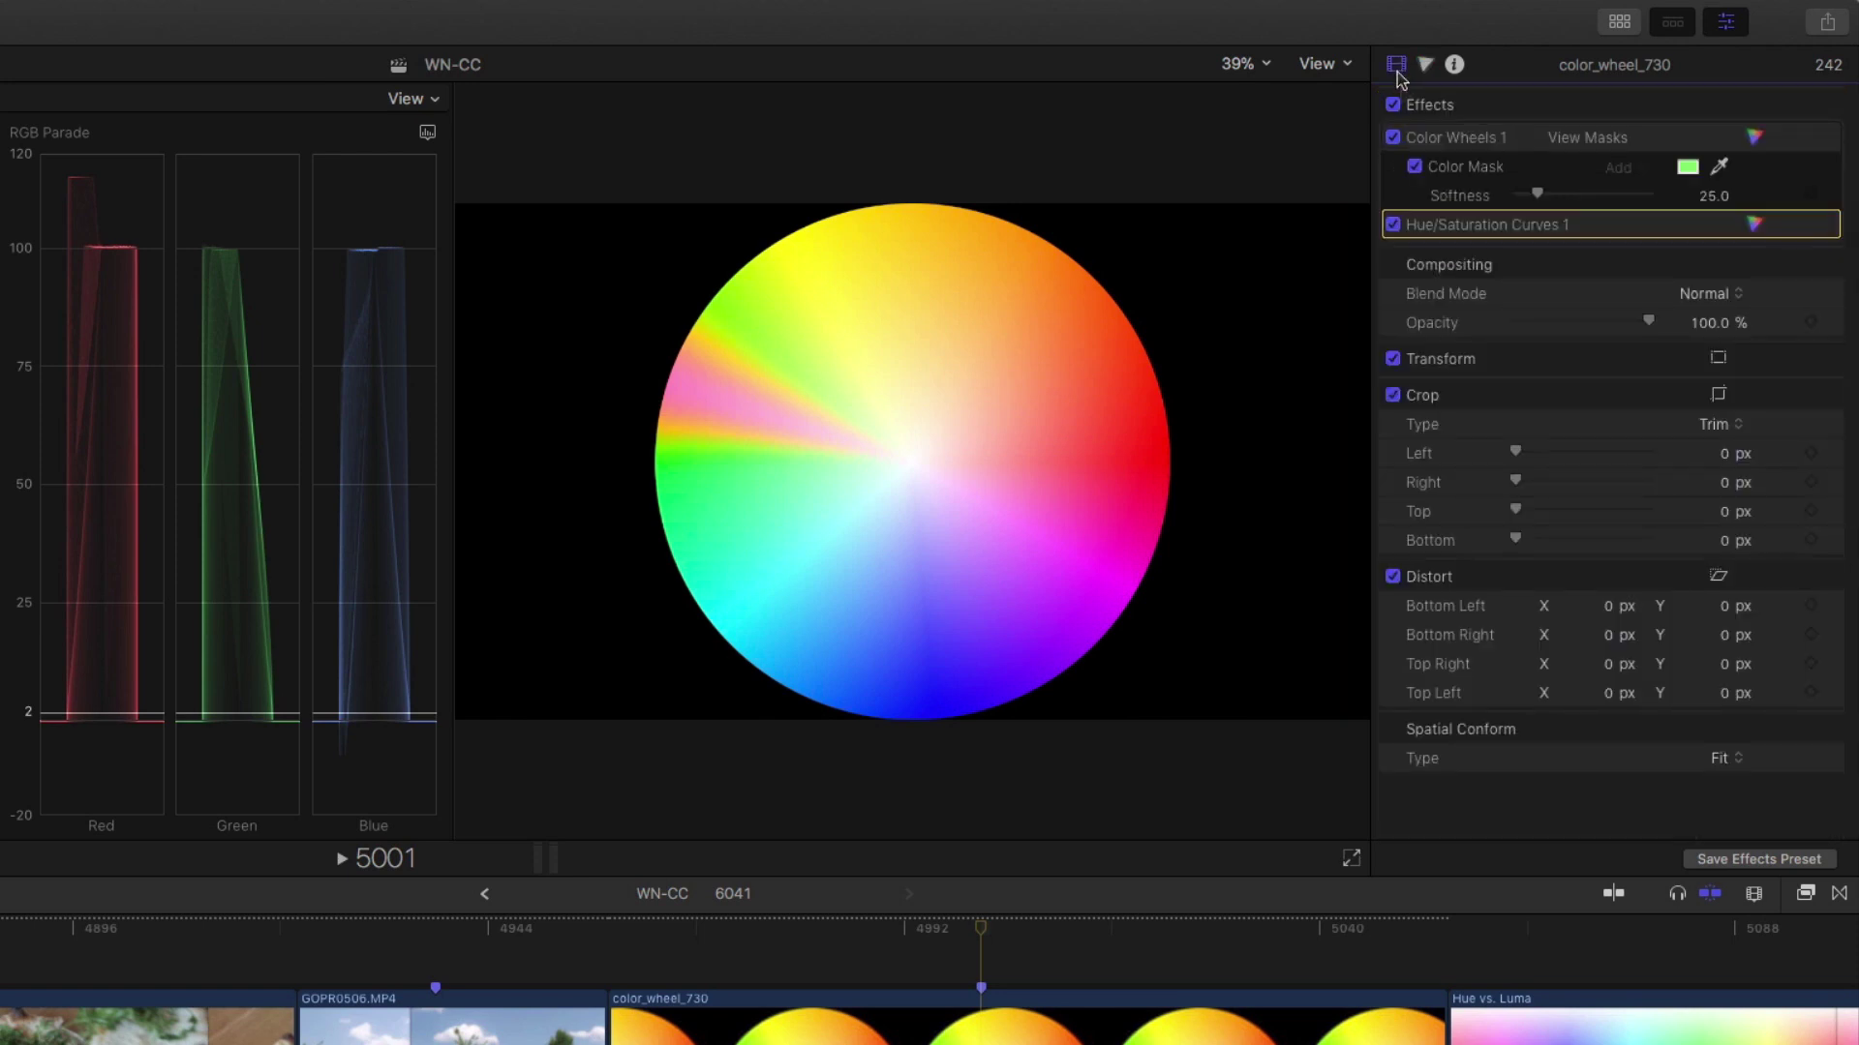
{"action": "left_click", "coordinate": [1392, 139]}
{"action": "left_click", "coordinate": [1393, 225]}
{"action": "left_click_drag", "start_coordinate": [1536, 194], "coordinate": [1545, 197]}
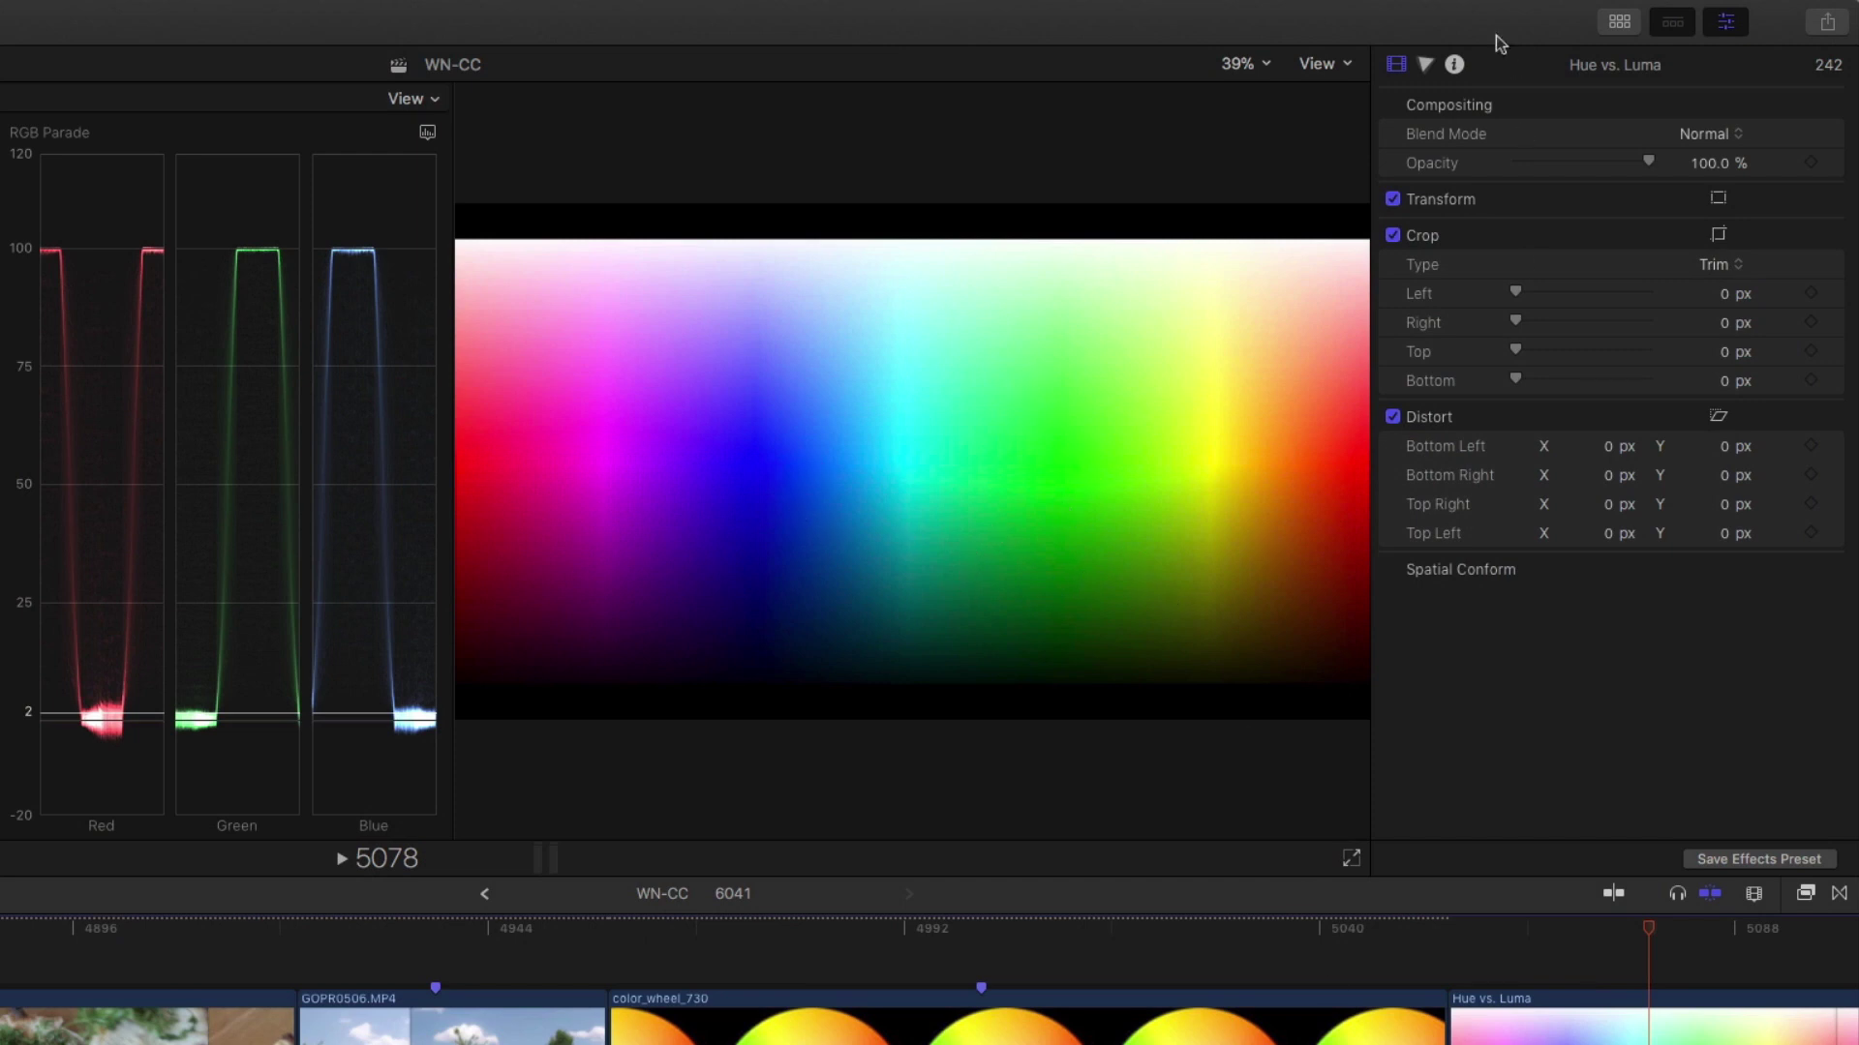
Give the Hue vs. Luma clip a Color Wheels correction with the Master brightness slightly lowered.
{"action": "left_click", "coordinate": [1427, 65]}
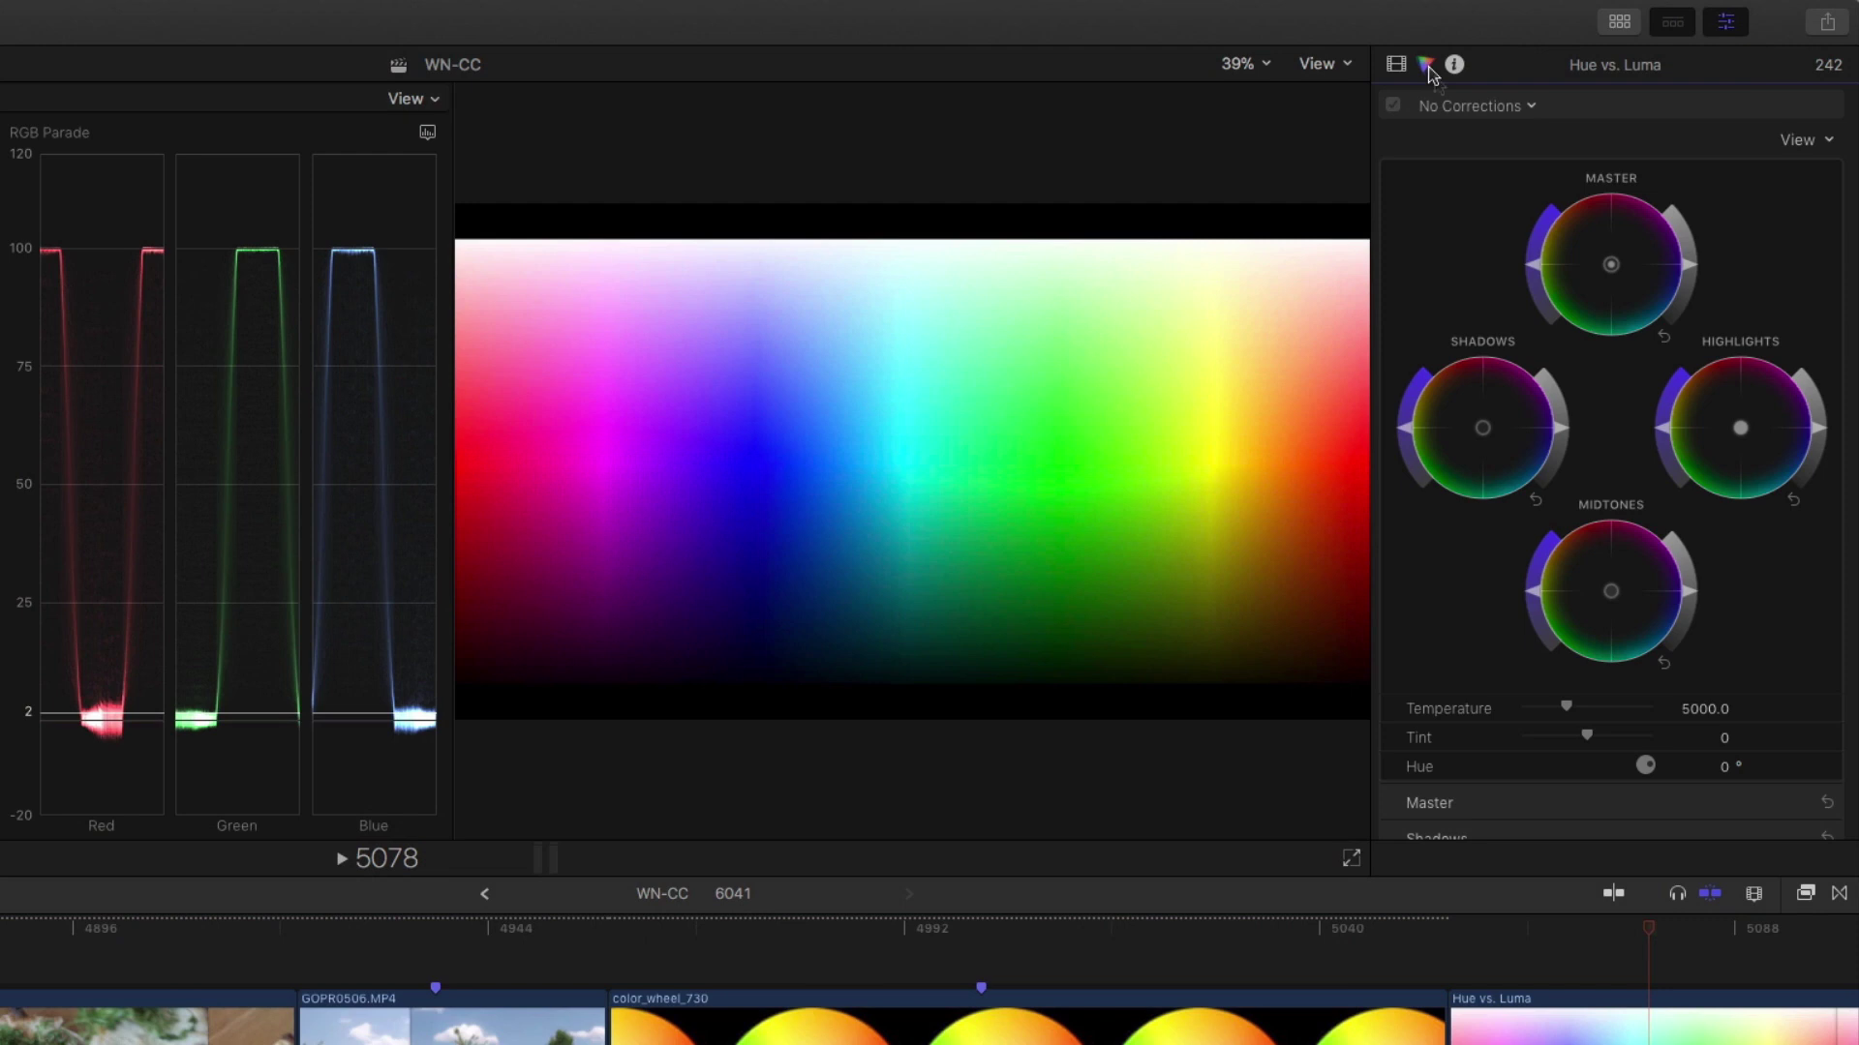
{"action": "left_click_drag", "start_coordinate": [1692, 269], "coordinate": [1682, 308]}
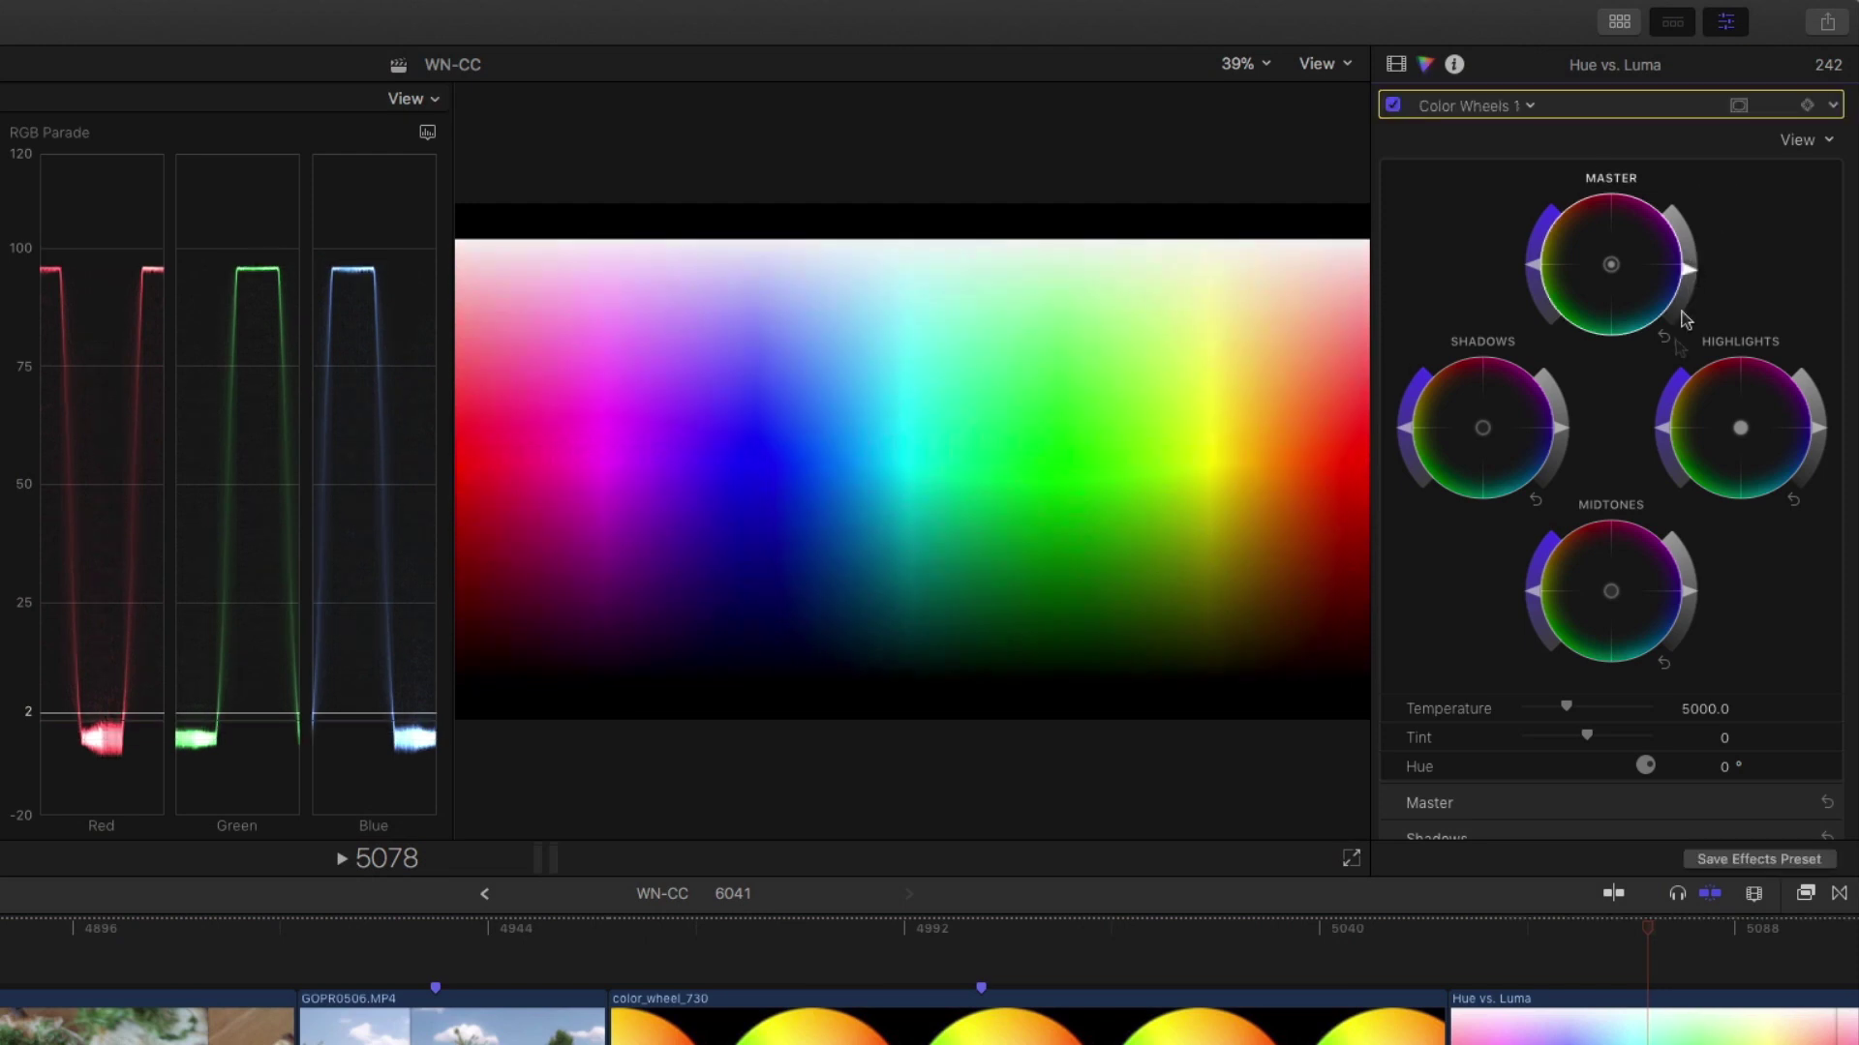
Add a color mask sampling the clip's bright green area, and push the Master wheel's color strongly towards orange.
{"action": "left_click", "coordinate": [1739, 104]}
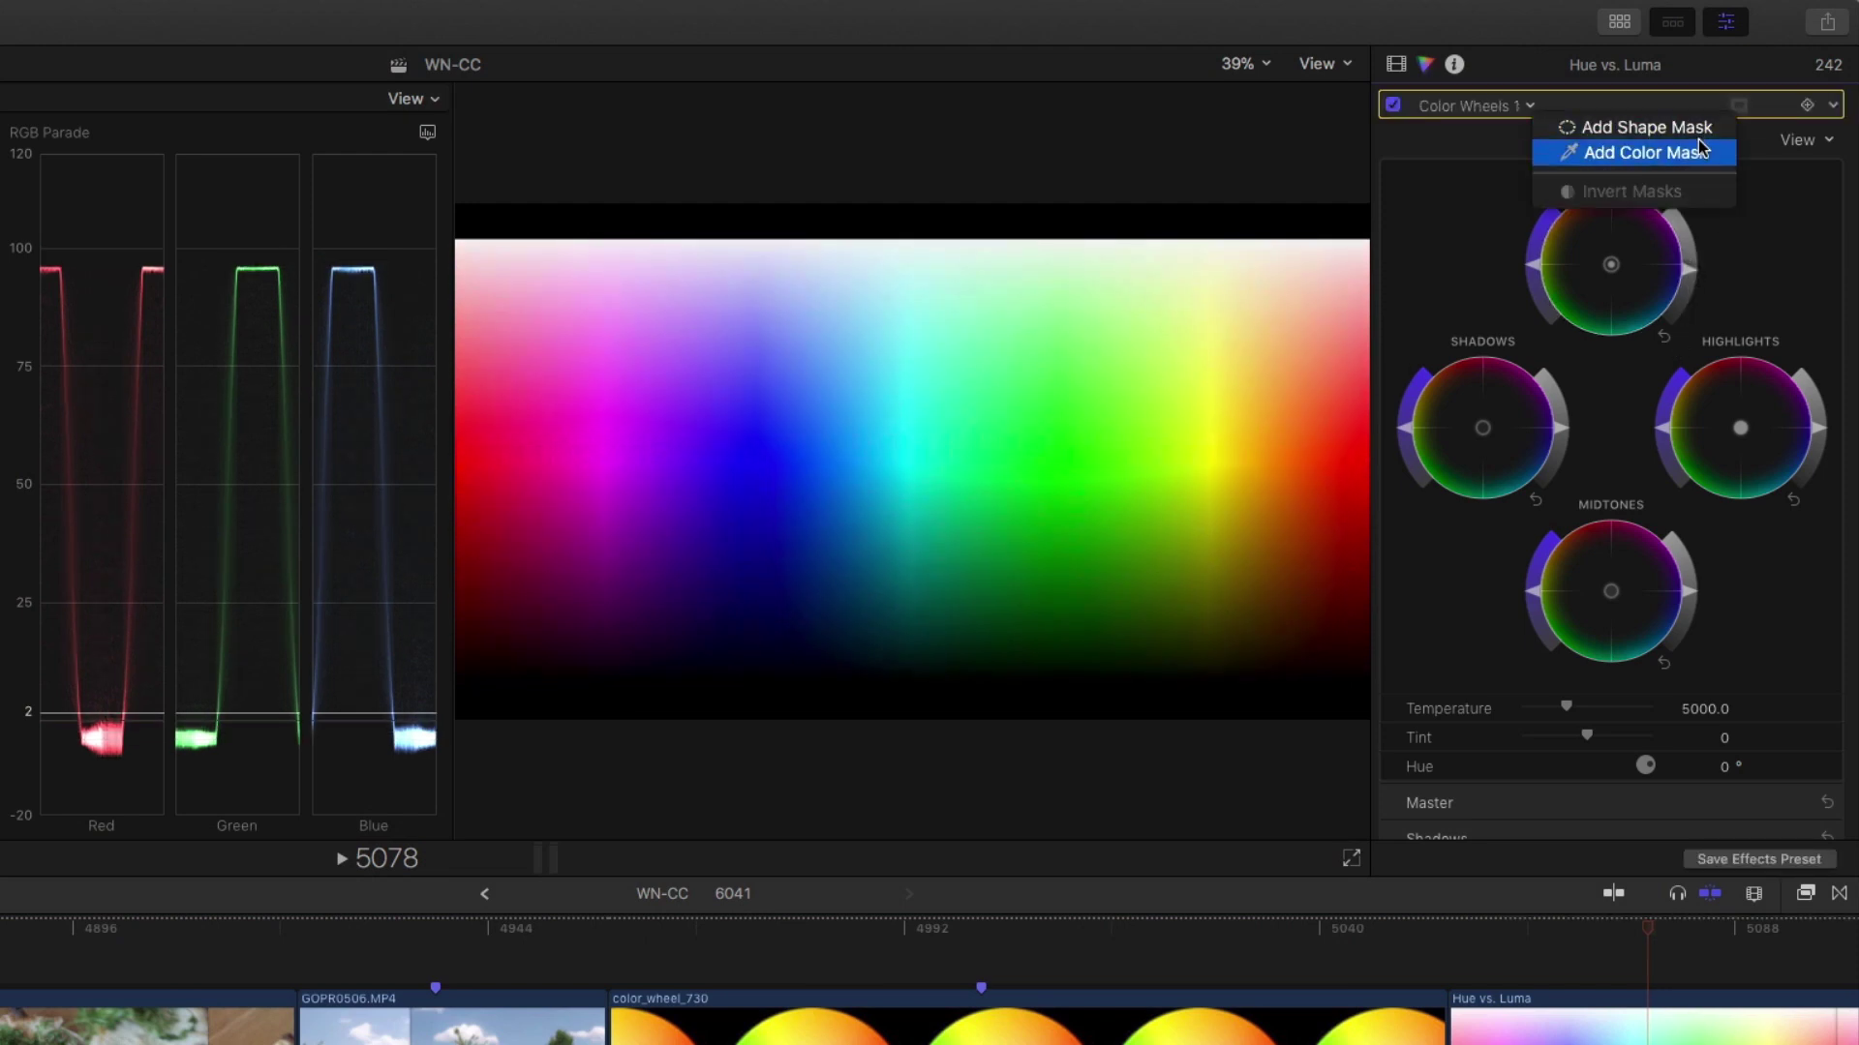
{"action": "left_click", "coordinate": [1701, 147]}
{"action": "left_click", "coordinate": [1079, 434]}
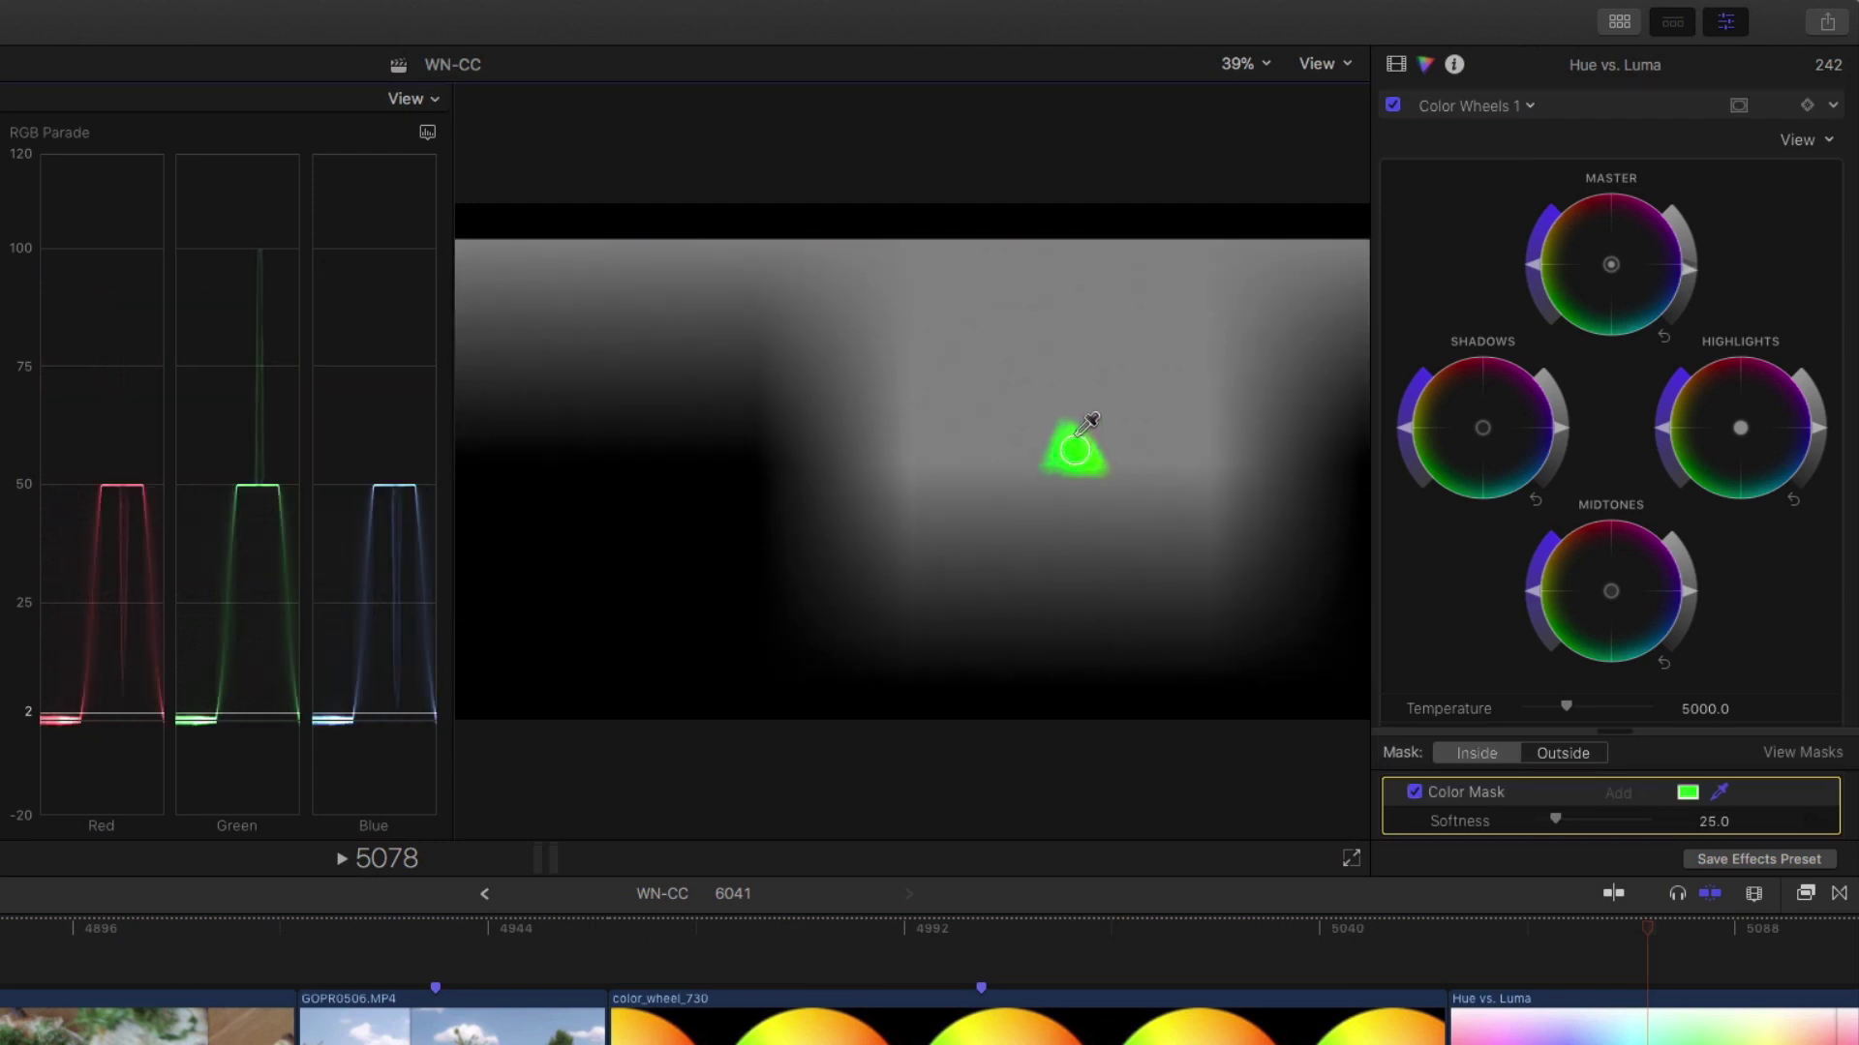
{"action": "mouse_move", "coordinate": [1088, 422]}
{"action": "left_mouse_down"}
{"action": "mouse_move", "coordinate": [1093, 384]}
{"action": "mouse_move", "coordinate": [1100, 406]}
{"action": "left_mouse_up"}
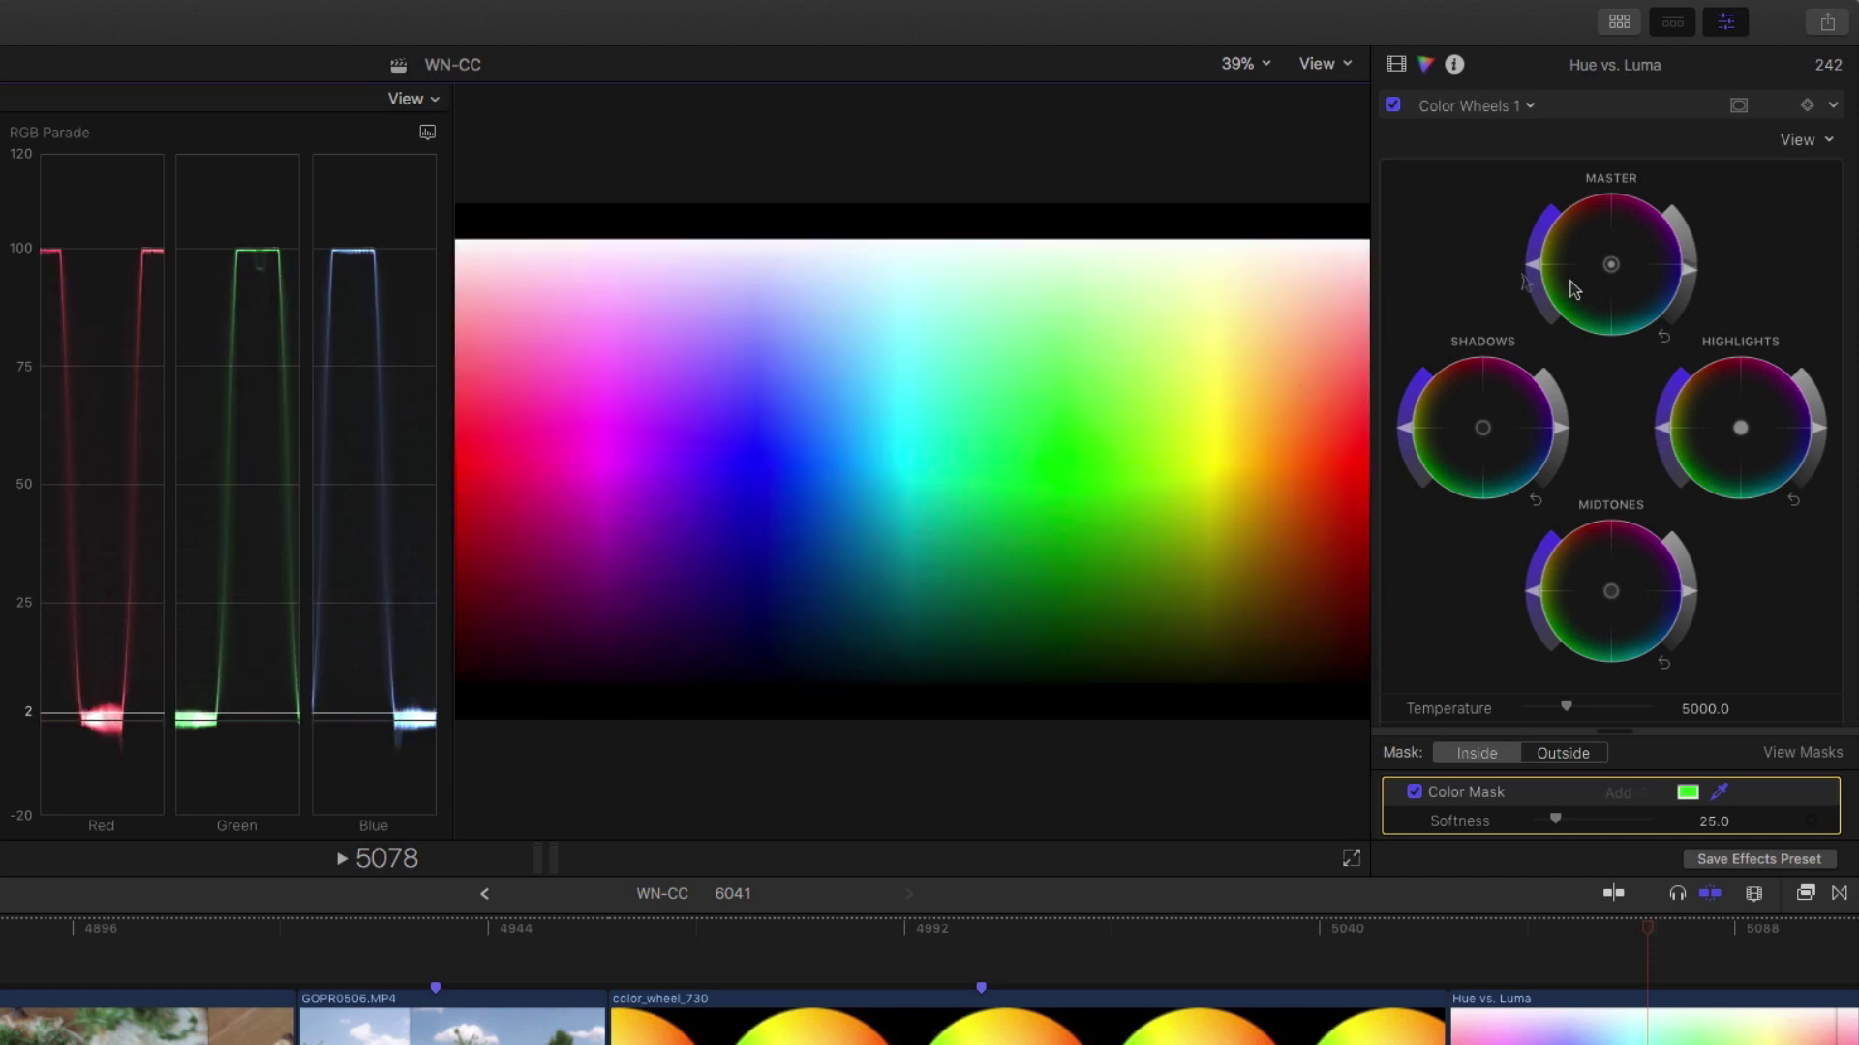
{"action": "left_click_drag", "start_coordinate": [1547, 165], "coordinate": [1569, 211]}
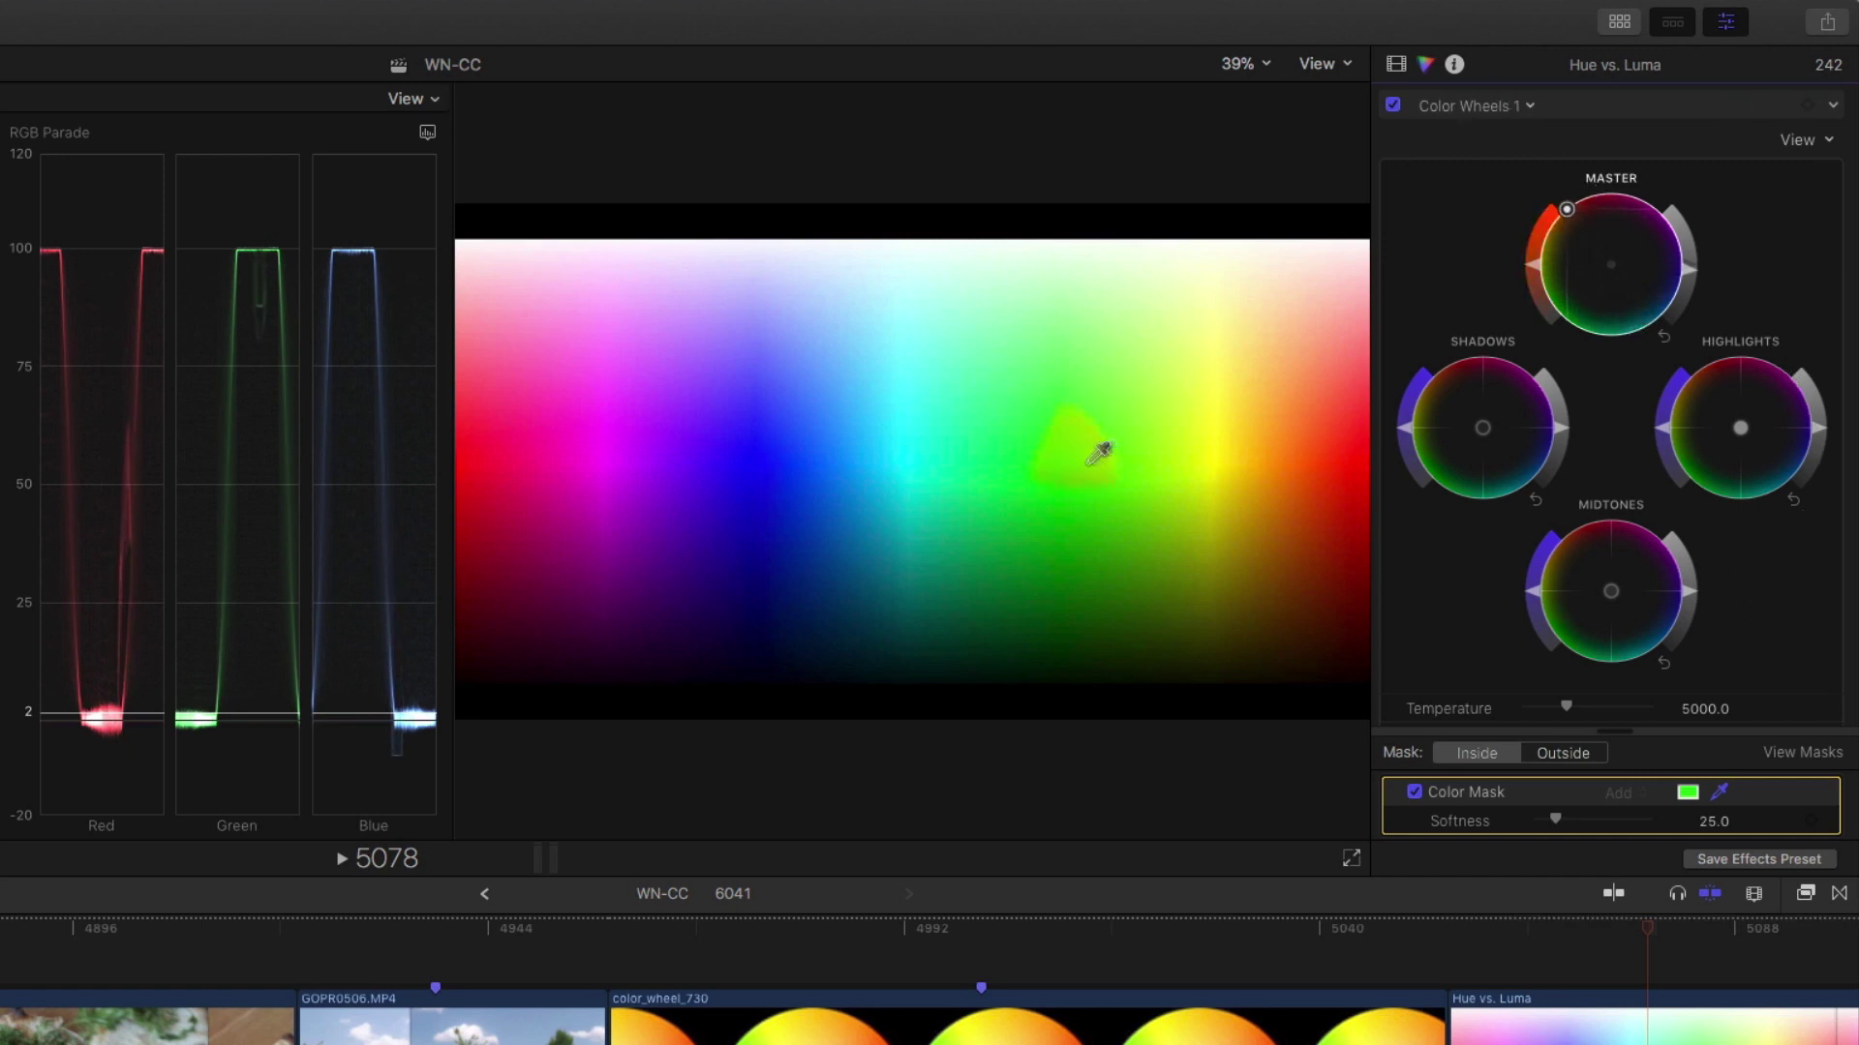
Add a Hue/Saturation Curves correction to the Hue vs. Luma clip and sample the yellow-green patch for the Hue vs Hue curve.
{"action": "left_click", "coordinate": [1526, 107]}
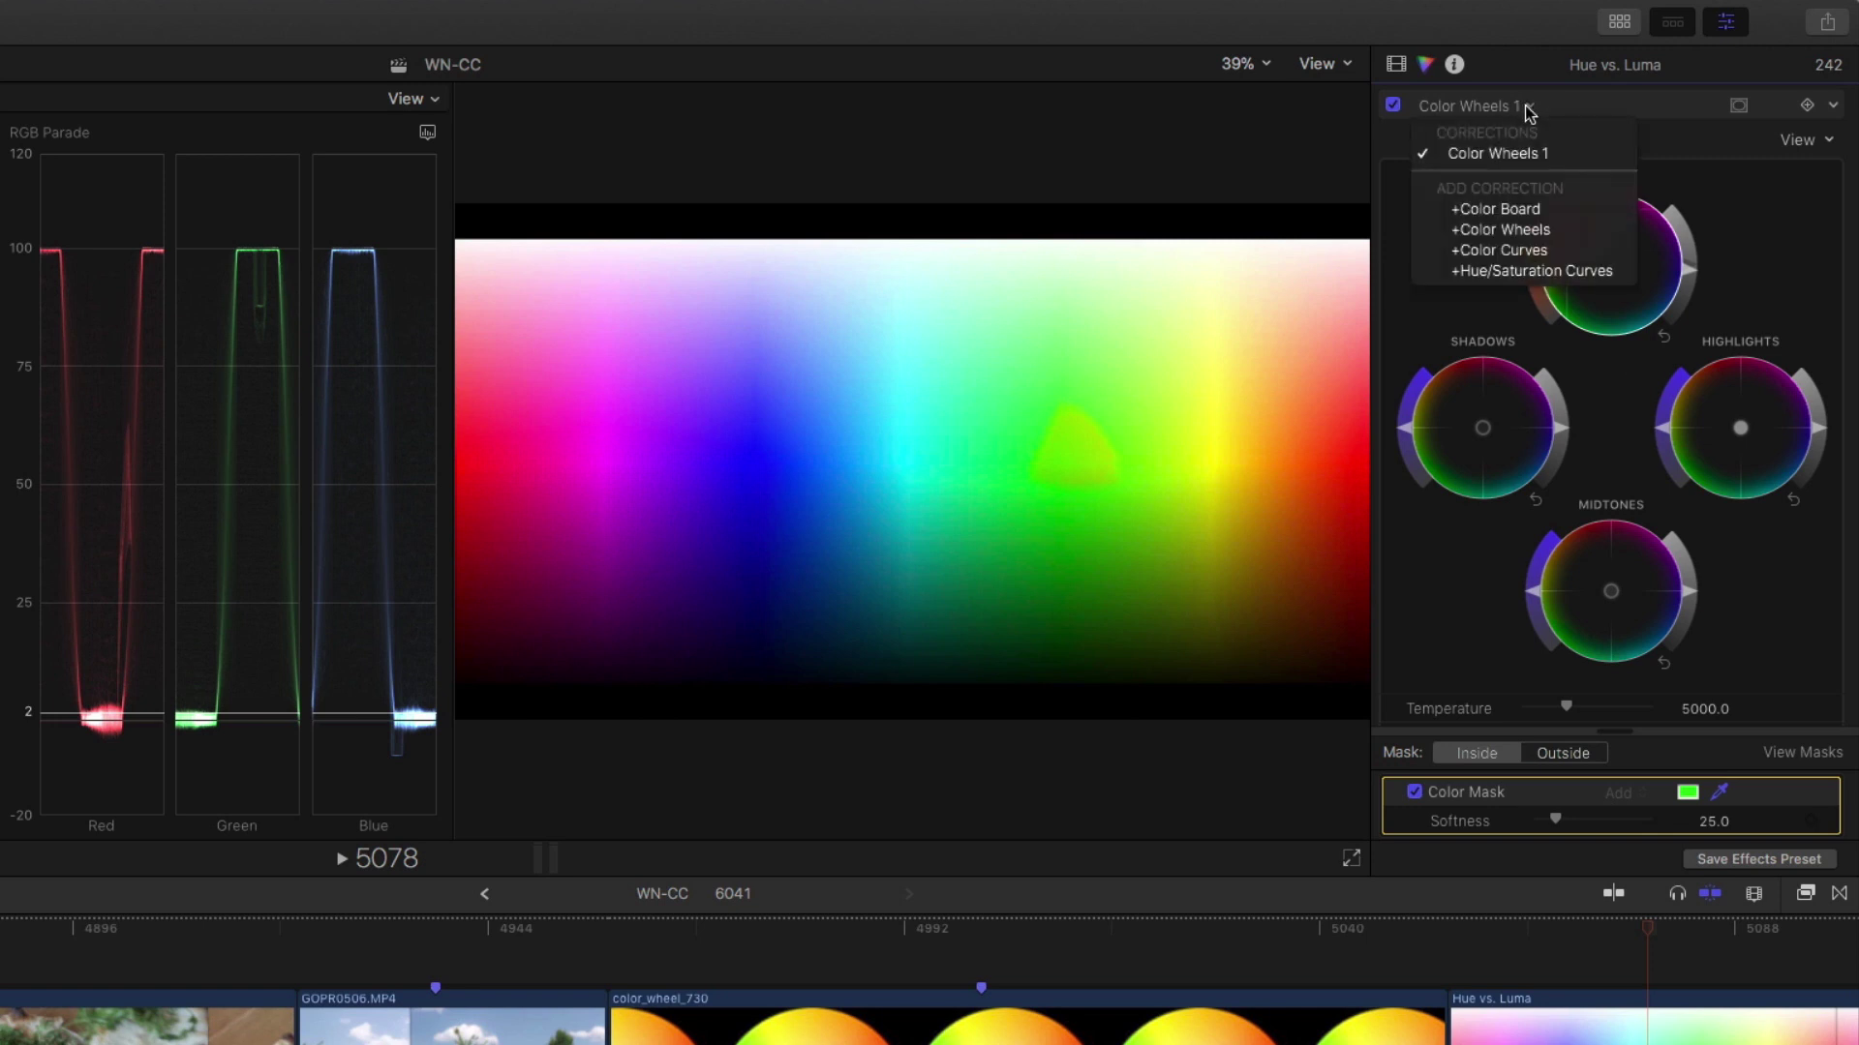
{"action": "left_click", "coordinate": [1554, 269]}
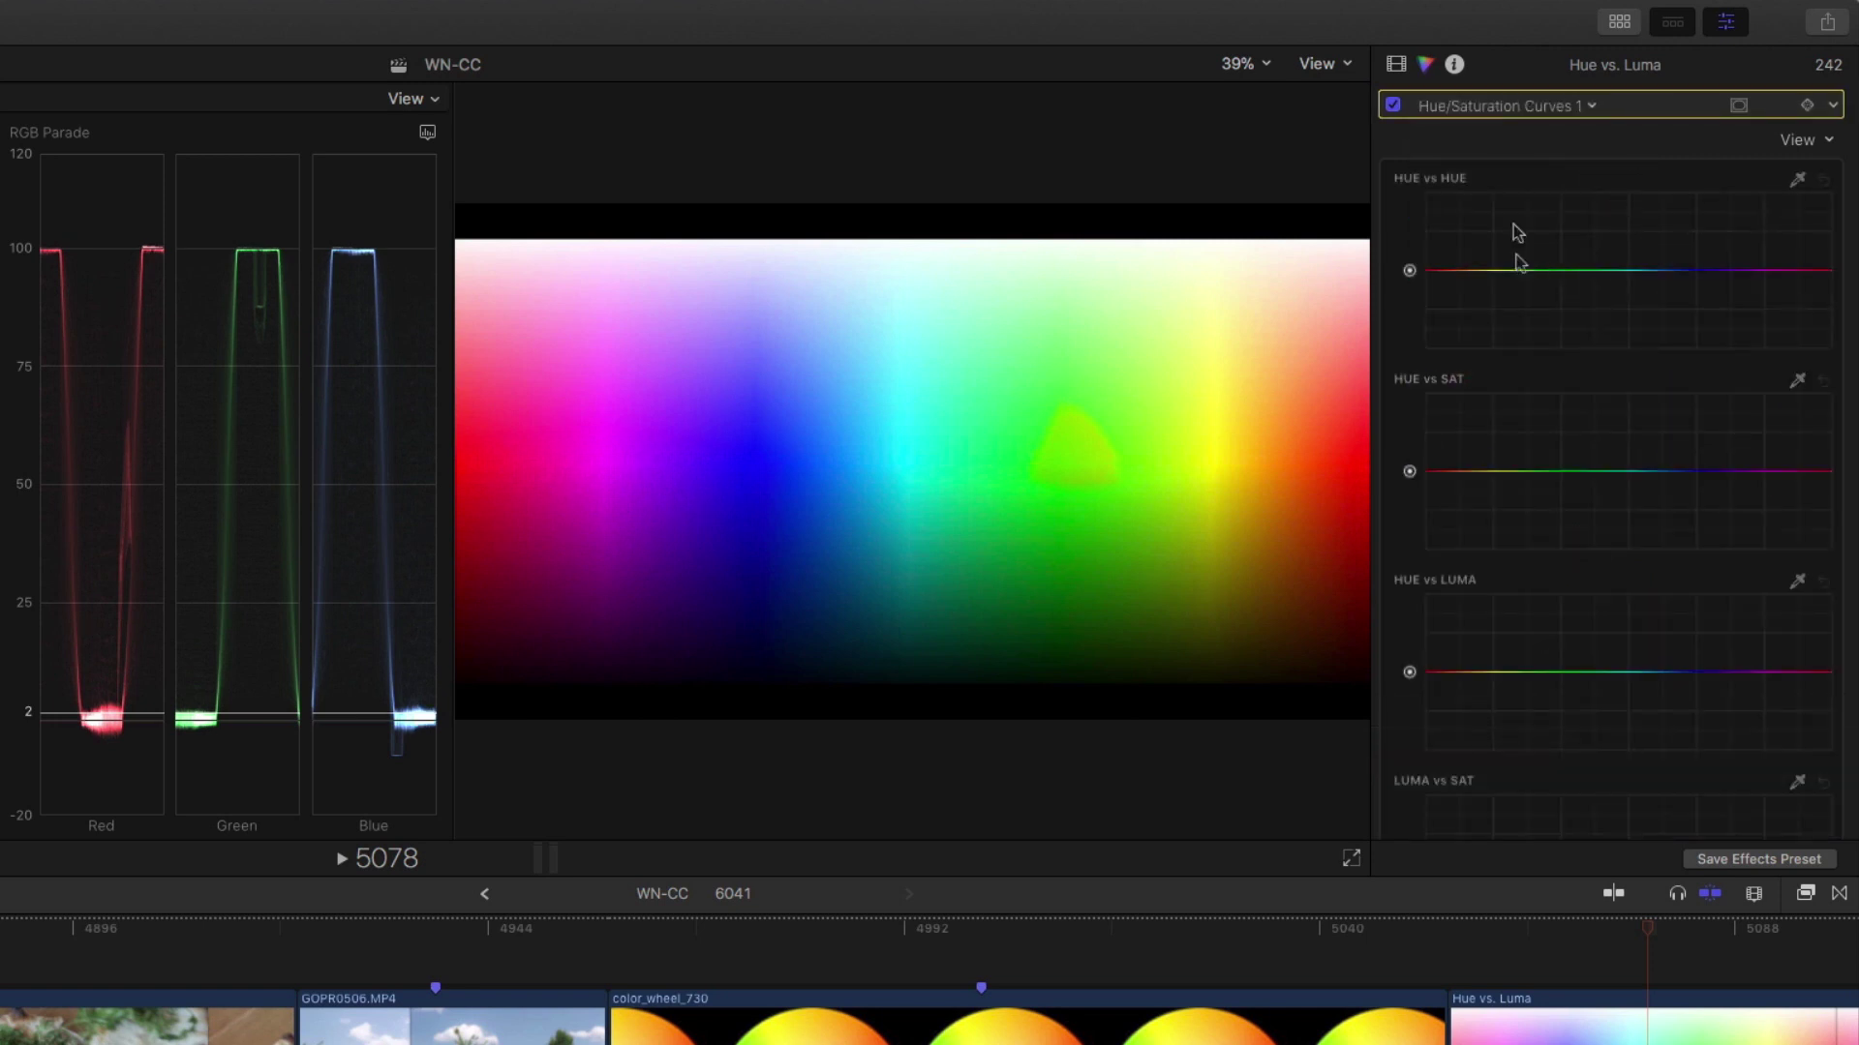
{"action": "left_click", "coordinate": [1797, 181]}
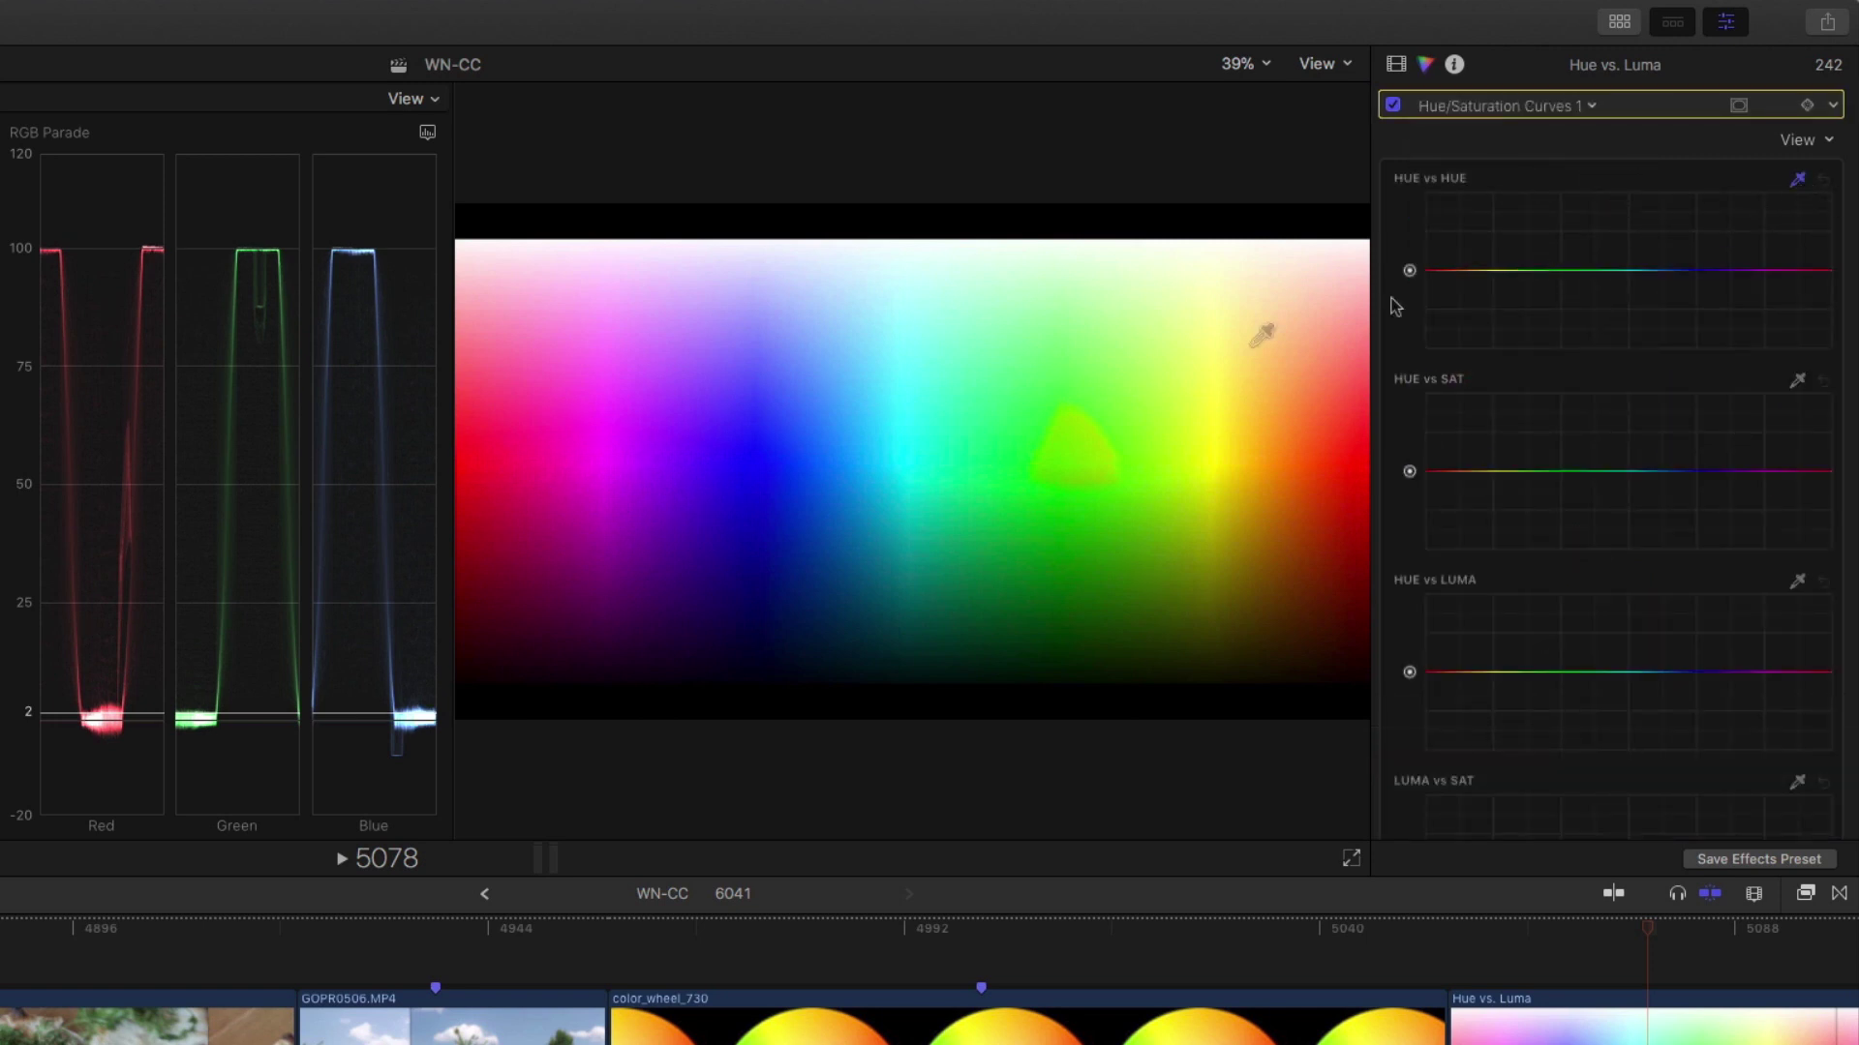
{"action": "left_click", "coordinate": [1078, 448]}
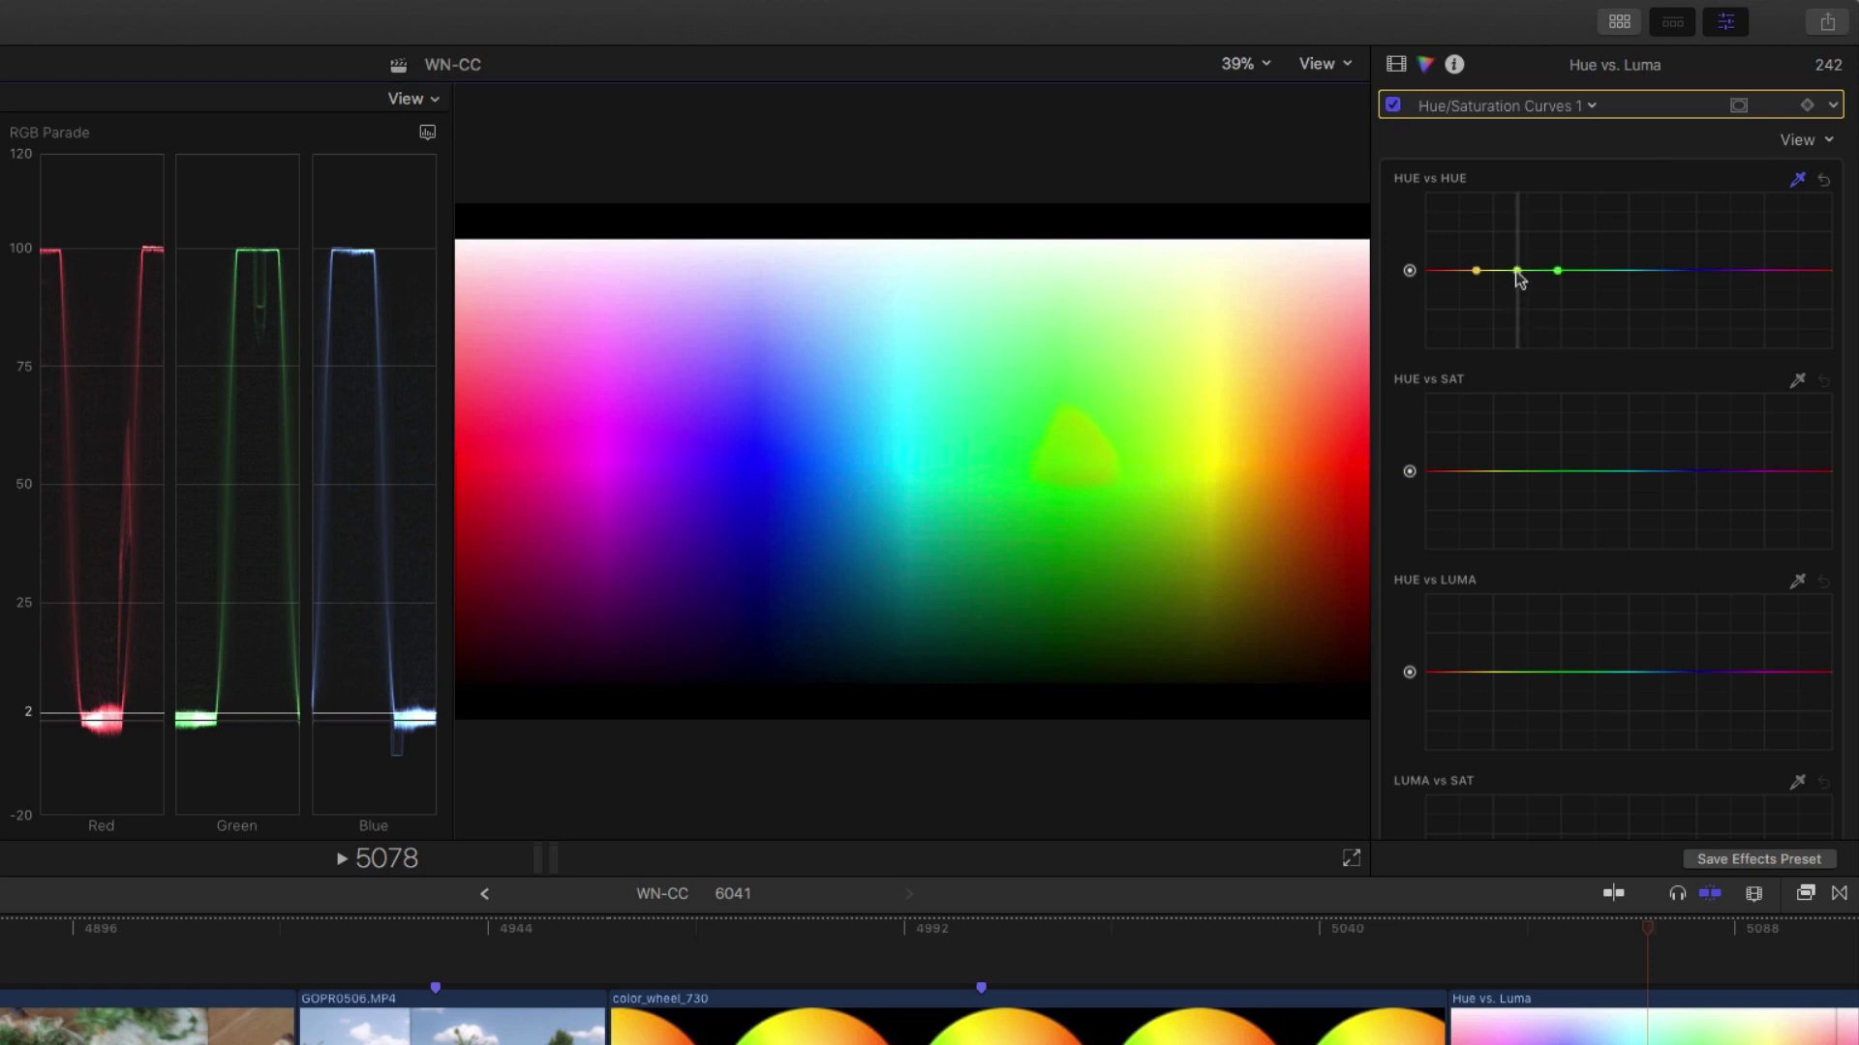
Shift the Hue vs Hue control point towards green and raise it, with both range points tight around it.
{"action": "mouse_move", "coordinate": [1518, 278]}
{"action": "left_mouse_down"}
{"action": "mouse_move", "coordinate": [1518, 254]}
{"action": "mouse_move", "coordinate": [1518, 295]}
{"action": "mouse_move", "coordinate": [1517, 254]}
{"action": "mouse_move", "coordinate": [1479, 269]}
{"action": "mouse_move", "coordinate": [1587, 267]}
{"action": "mouse_move", "coordinate": [1502, 265]}
{"action": "mouse_move", "coordinate": [1545, 244]}
{"action": "mouse_move", "coordinate": [1574, 271]}
{"action": "mouse_move", "coordinate": [1523, 267]}
{"action": "mouse_move", "coordinate": [1553, 269]}
{"action": "left_mouse_up"}
{"action": "scroll", "coordinate": [1524, 260], "scroll_direction": "down", "scroll_amount": 1}
{"action": "scroll", "coordinate": [1539, 263], "scroll_direction": "down", "scroll_amount": 1}
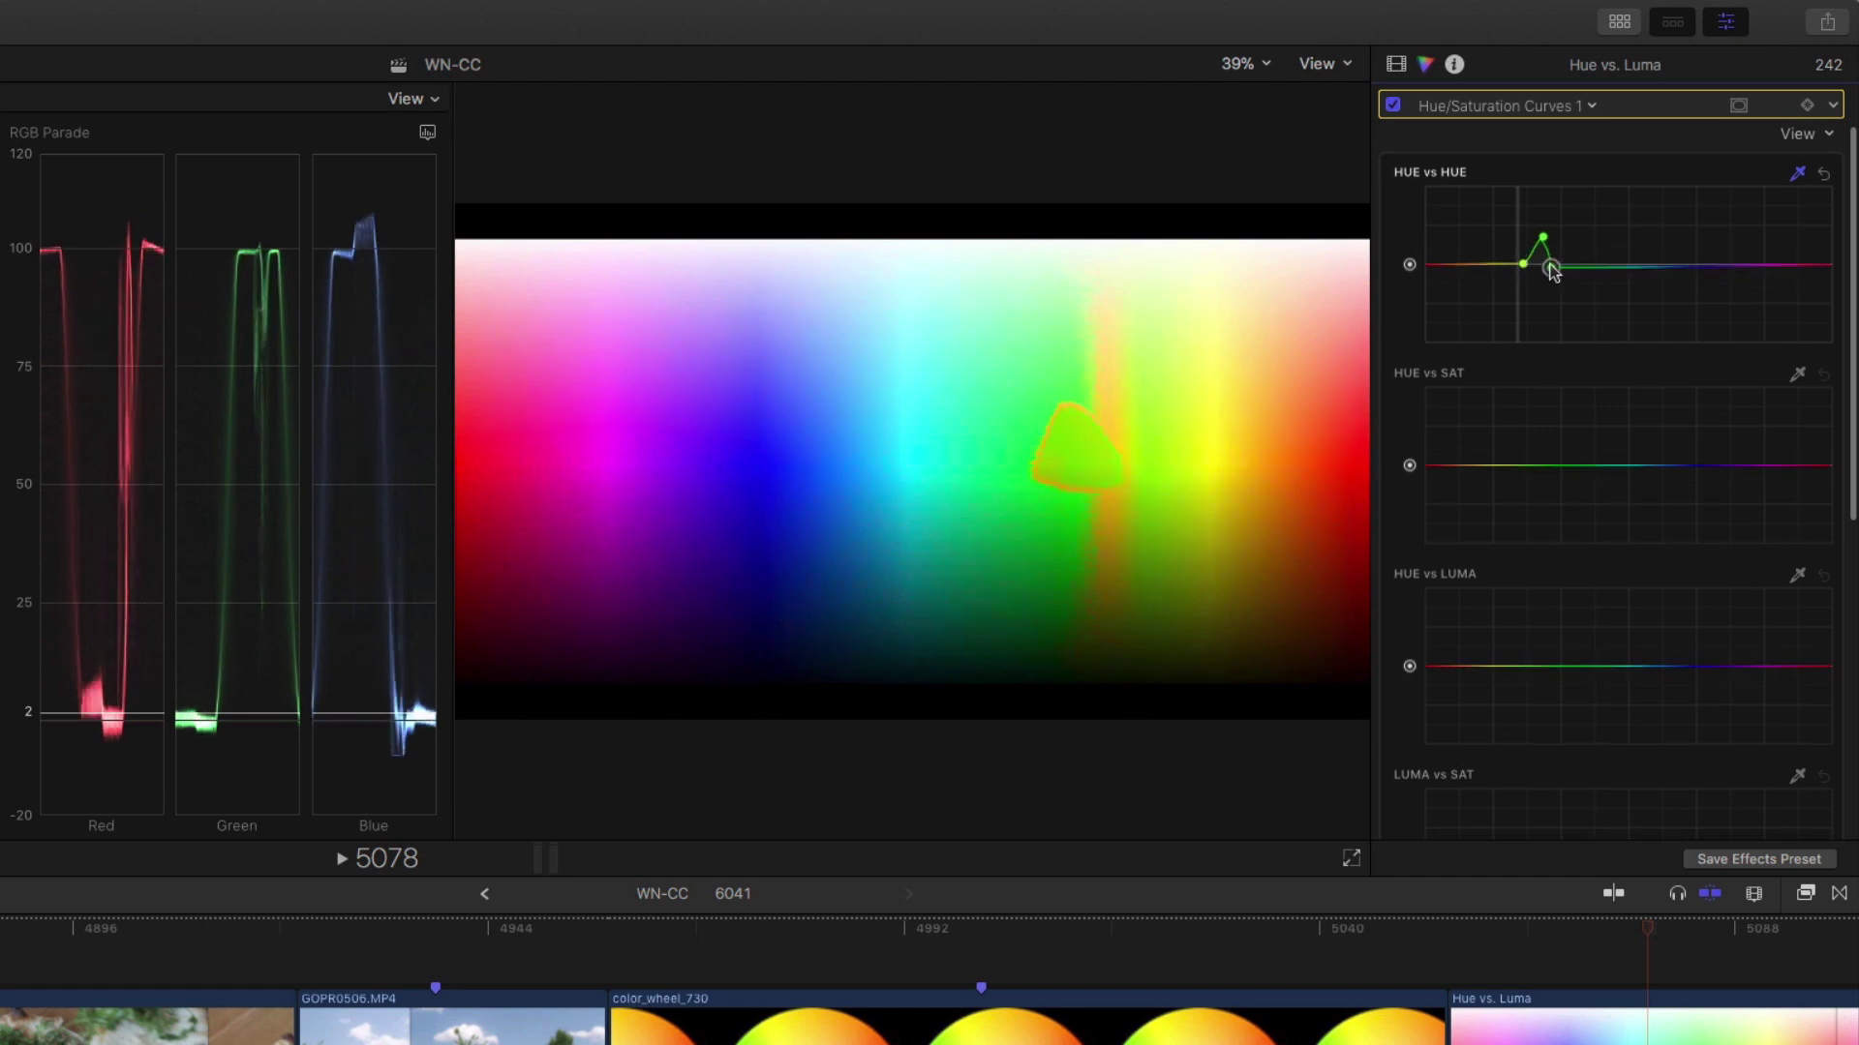
{"action": "scroll", "coordinate": [1553, 270], "scroll_direction": "down", "scroll_amount": 1}
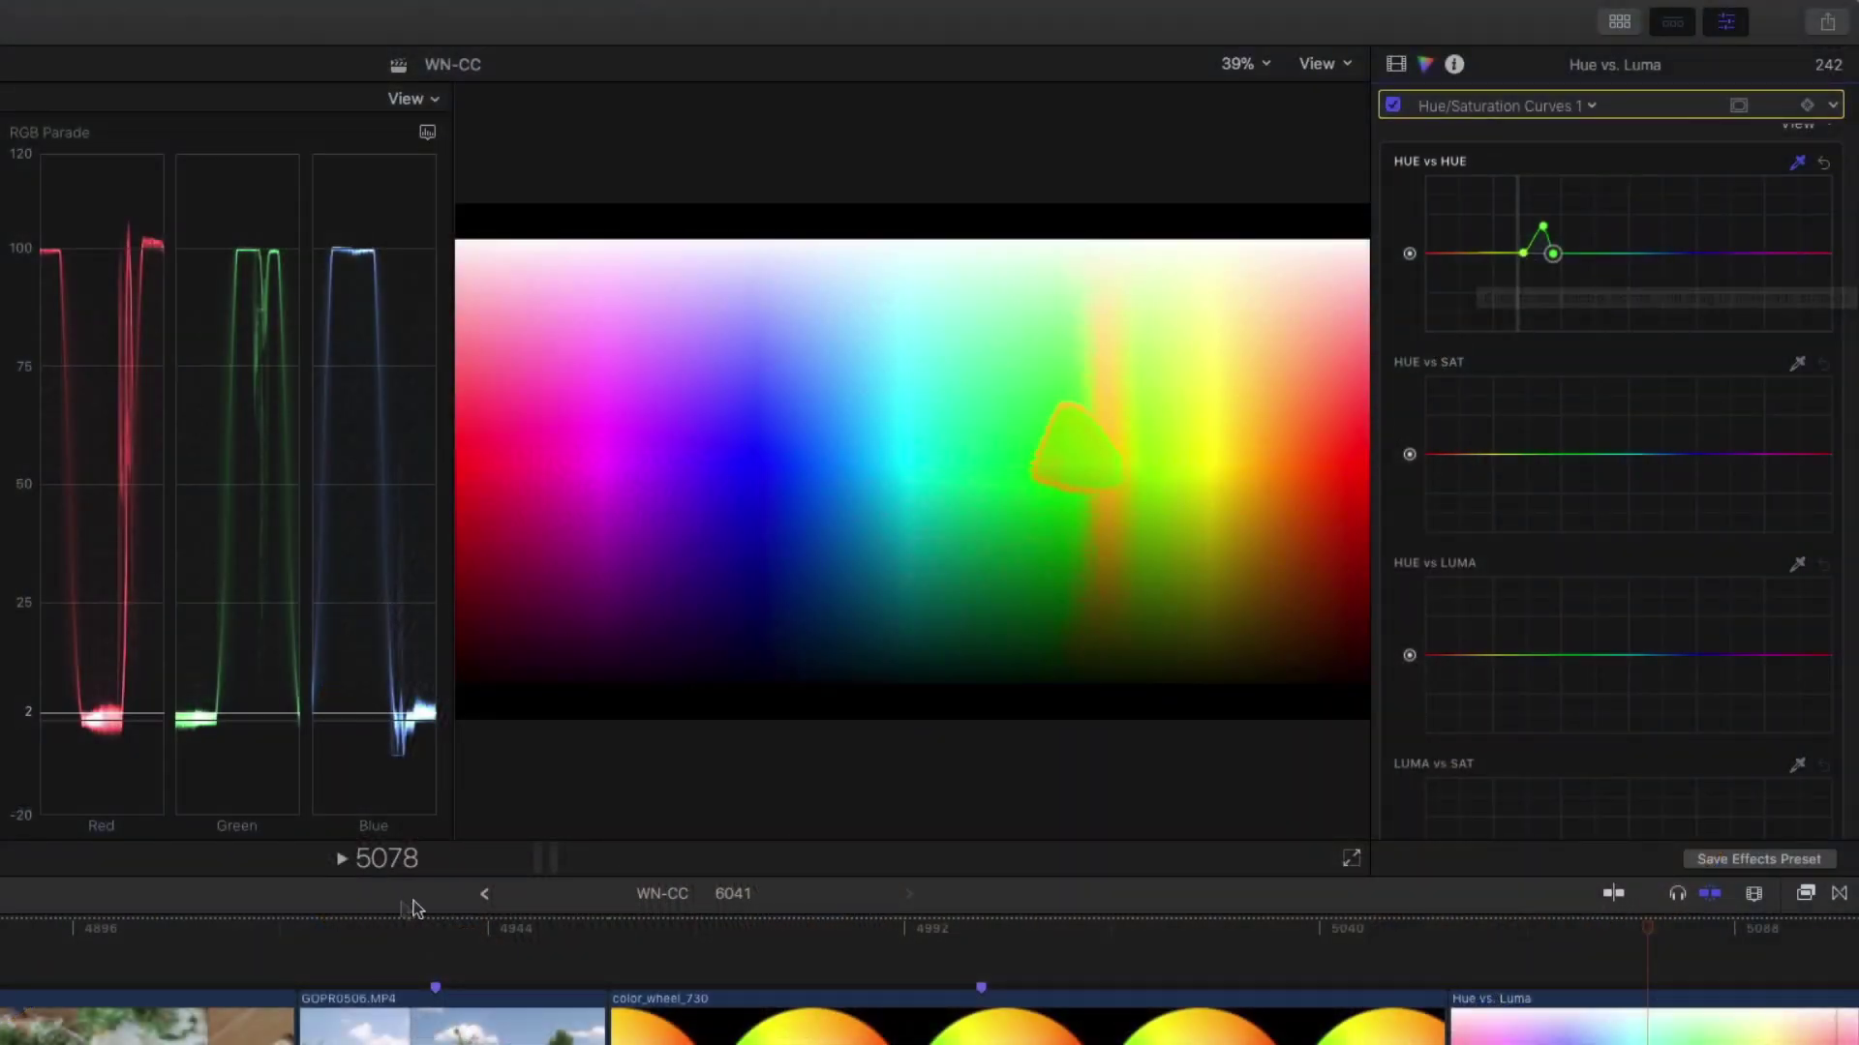
Return to the GOPR0506.MP4 car clip at frame 4938 and compare it with the Hue/Saturation Curves correction off and on.
{"action": "left_click", "coordinate": [436, 939]}
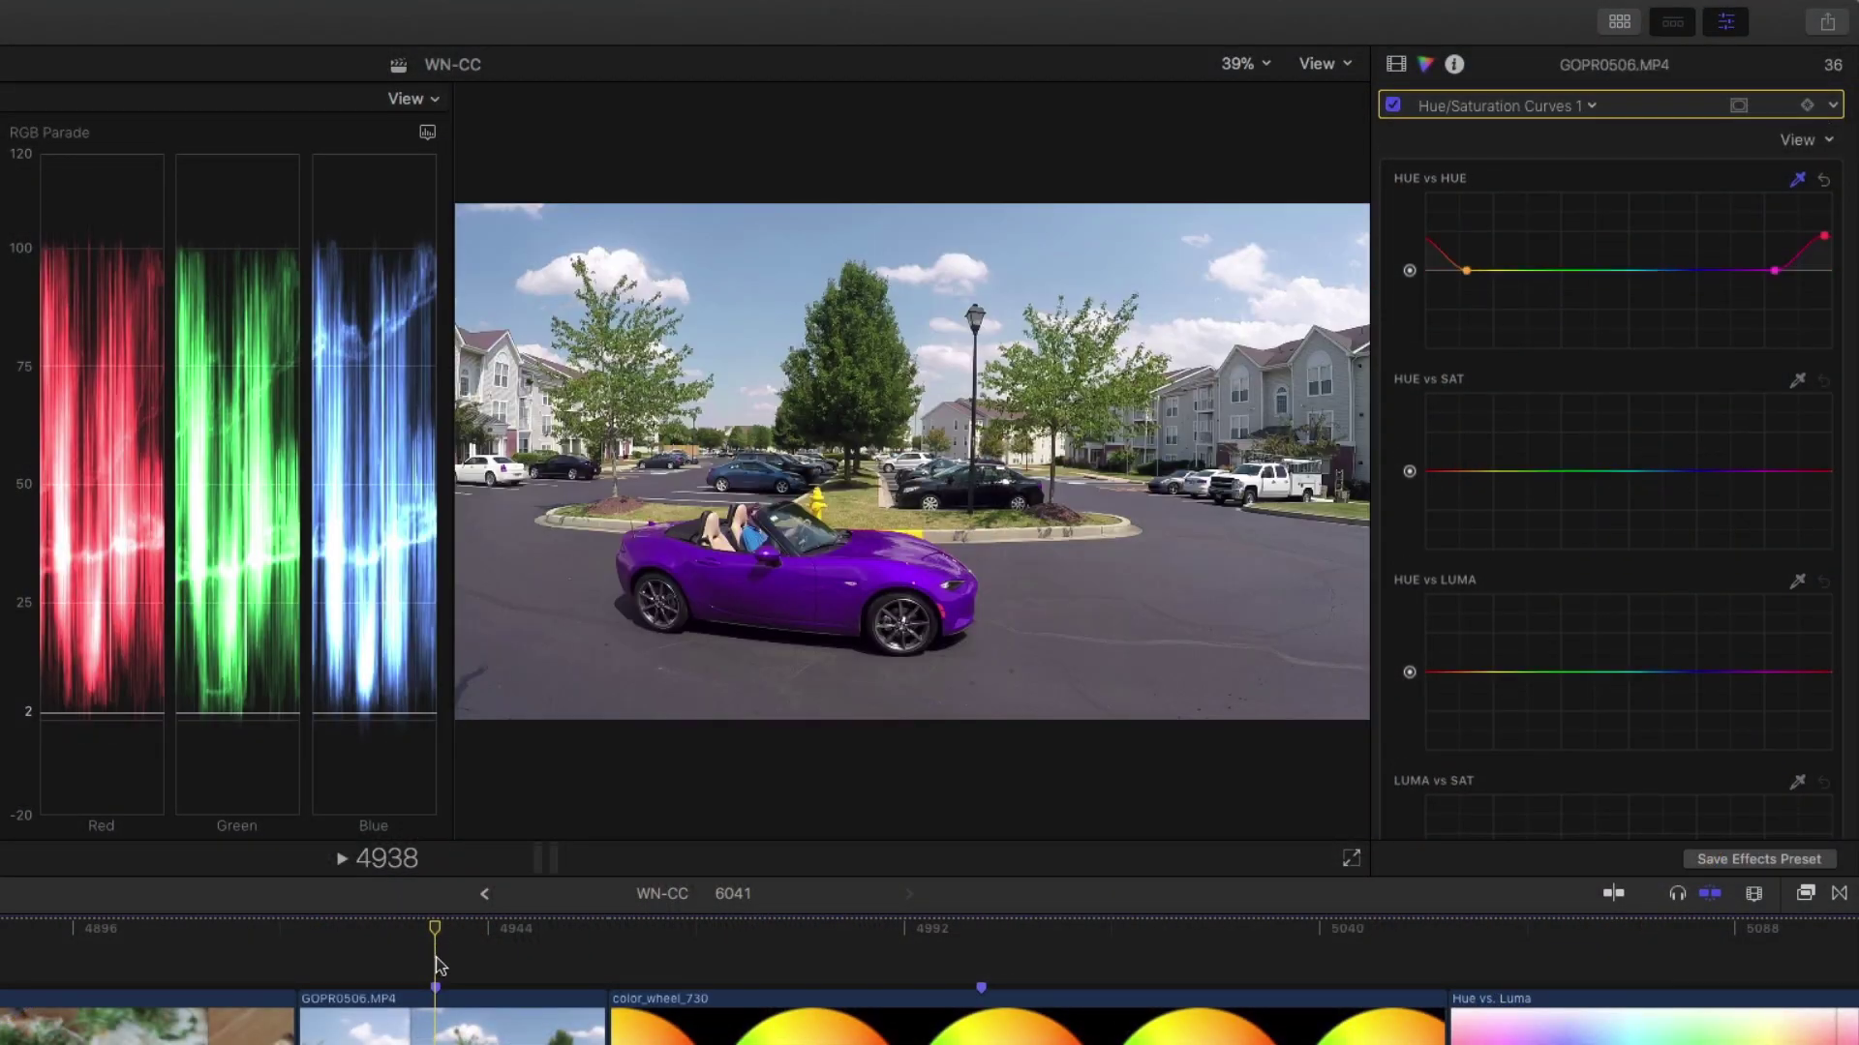
{"action": "left_click", "coordinate": [1392, 107]}
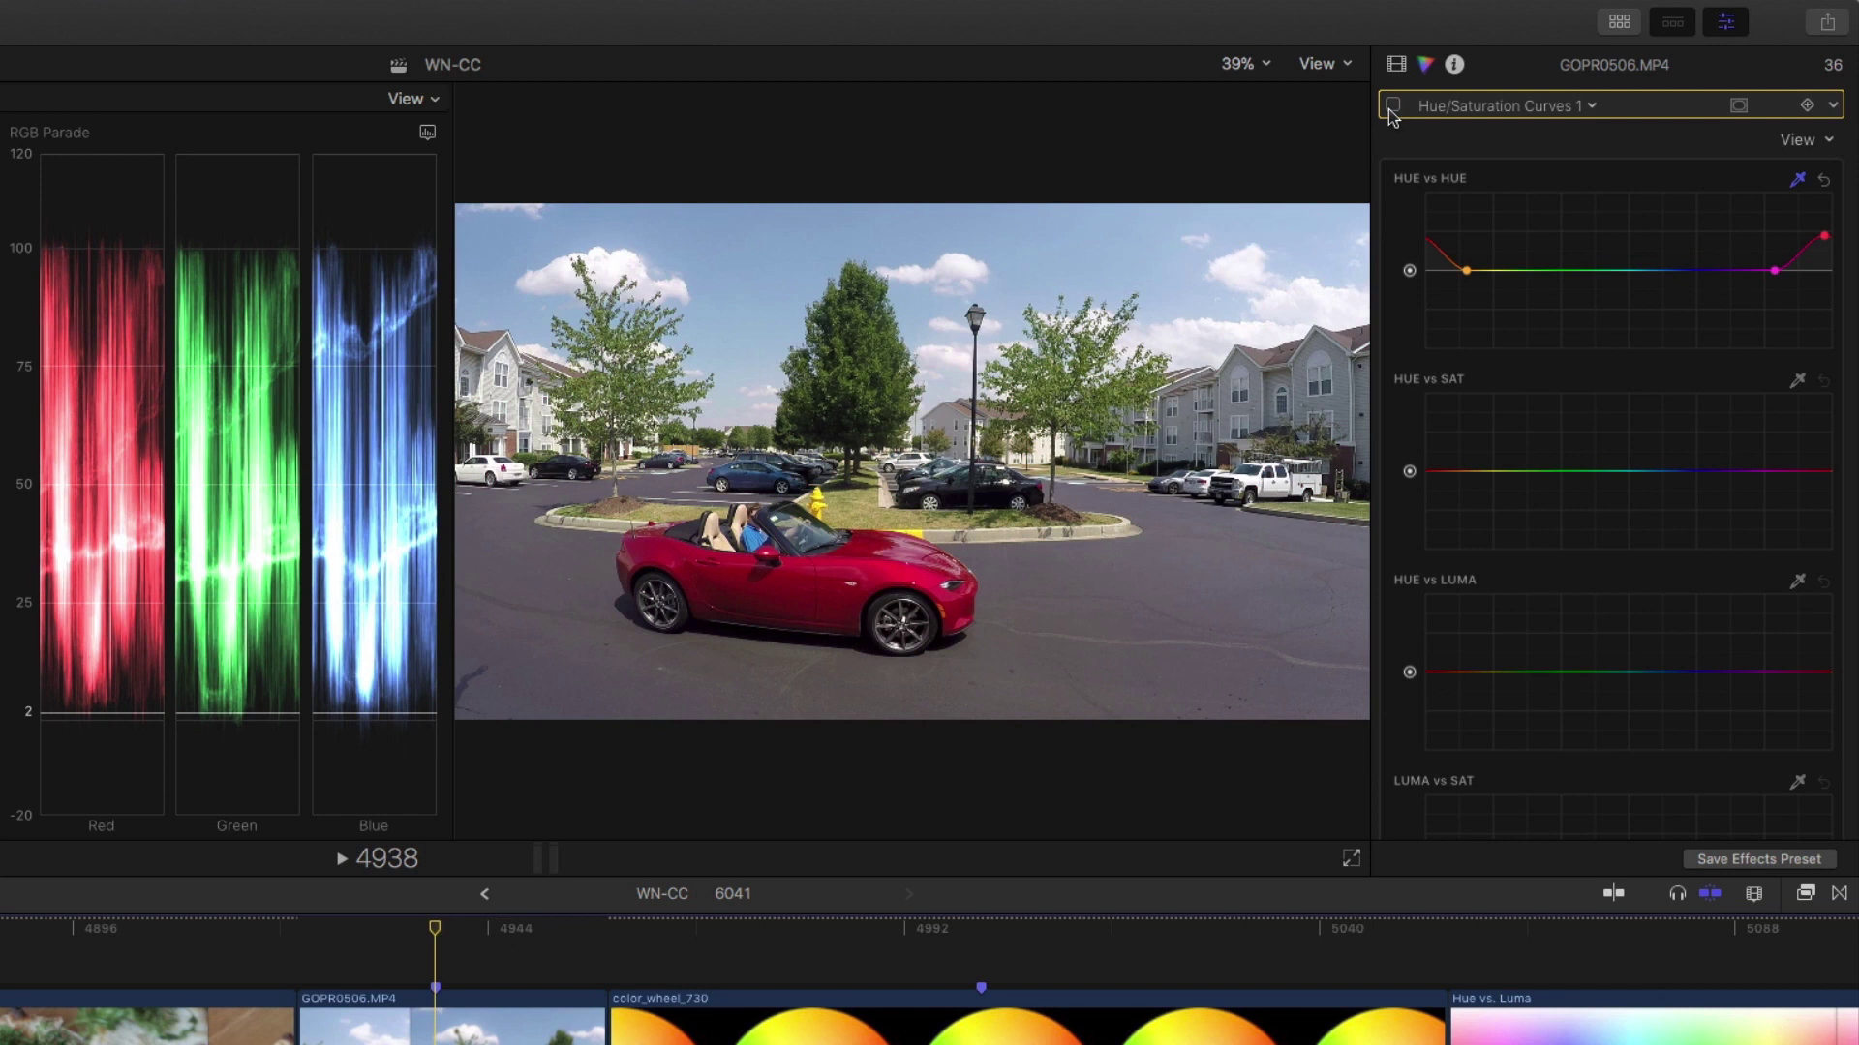
{"action": "left_click", "coordinate": [1392, 106]}
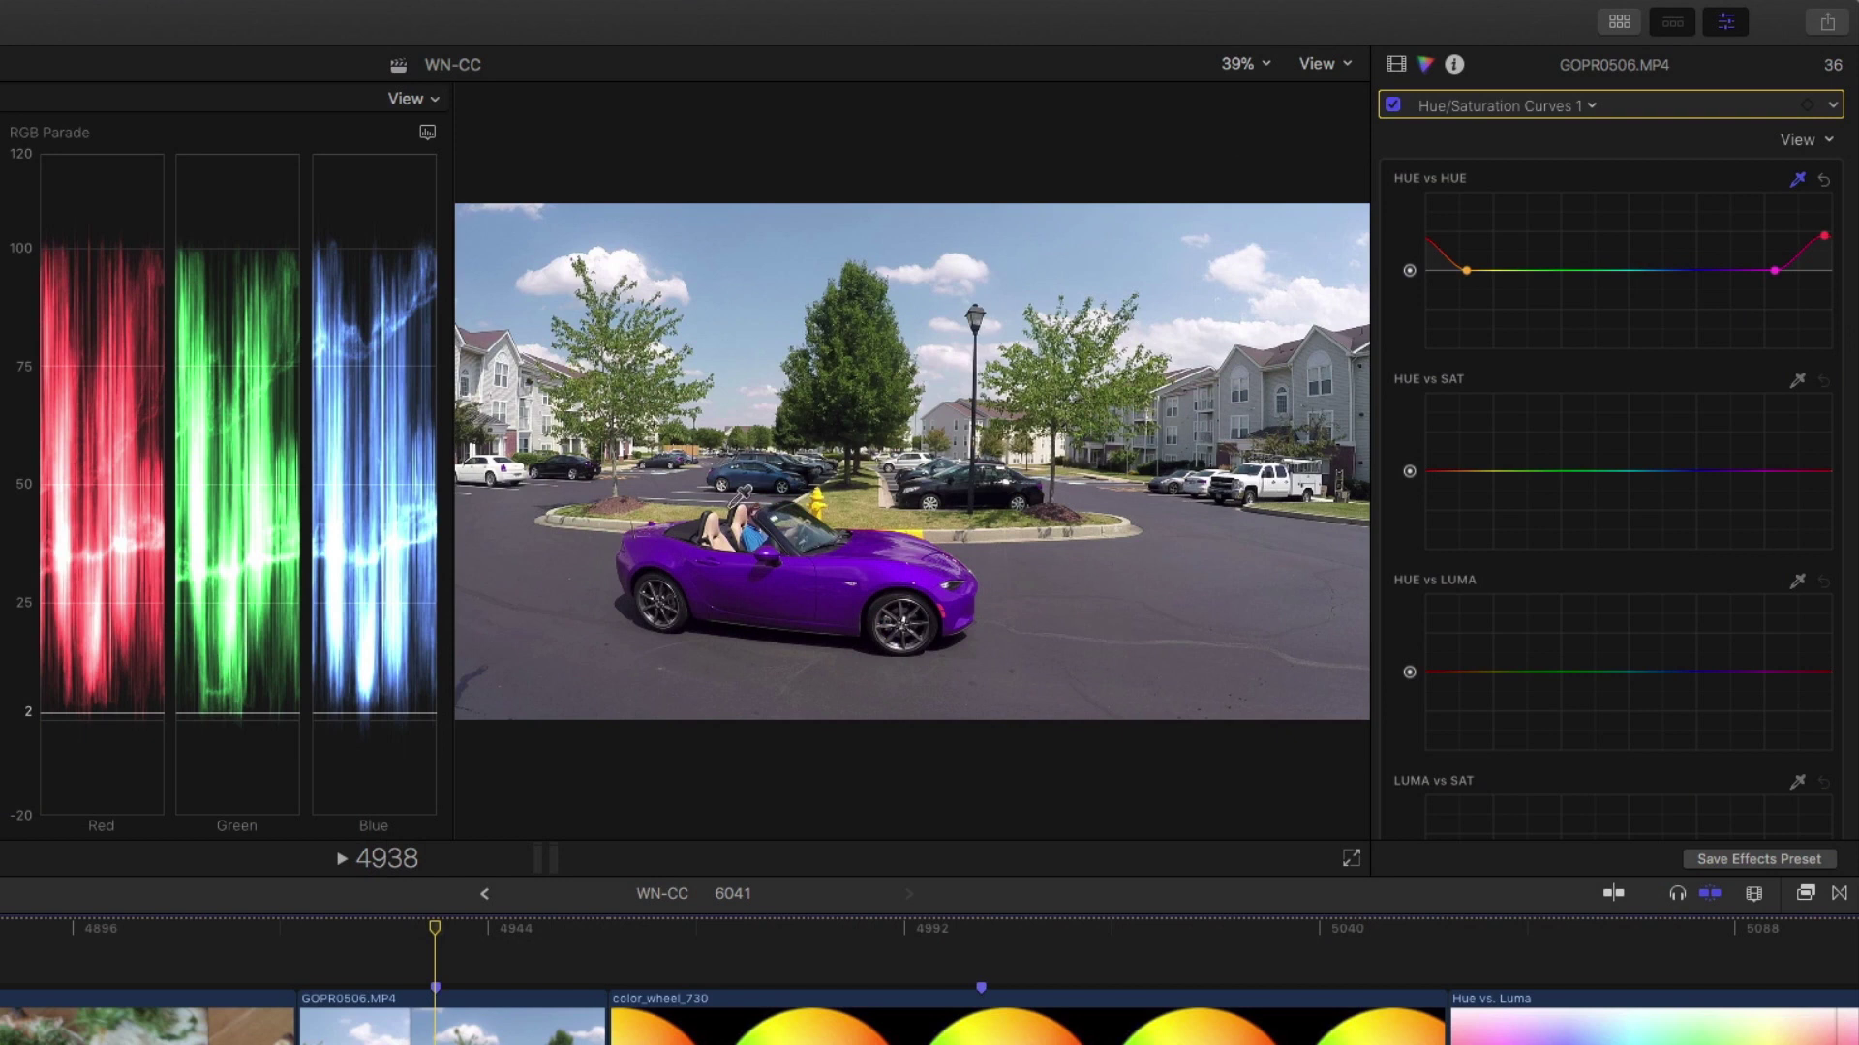
Add a shape mask to the car clip's correction, centre it on the purple car, and stretch, flatten and tilt it into a wide ellipse.
{"action": "left_click", "coordinate": [1738, 108]}
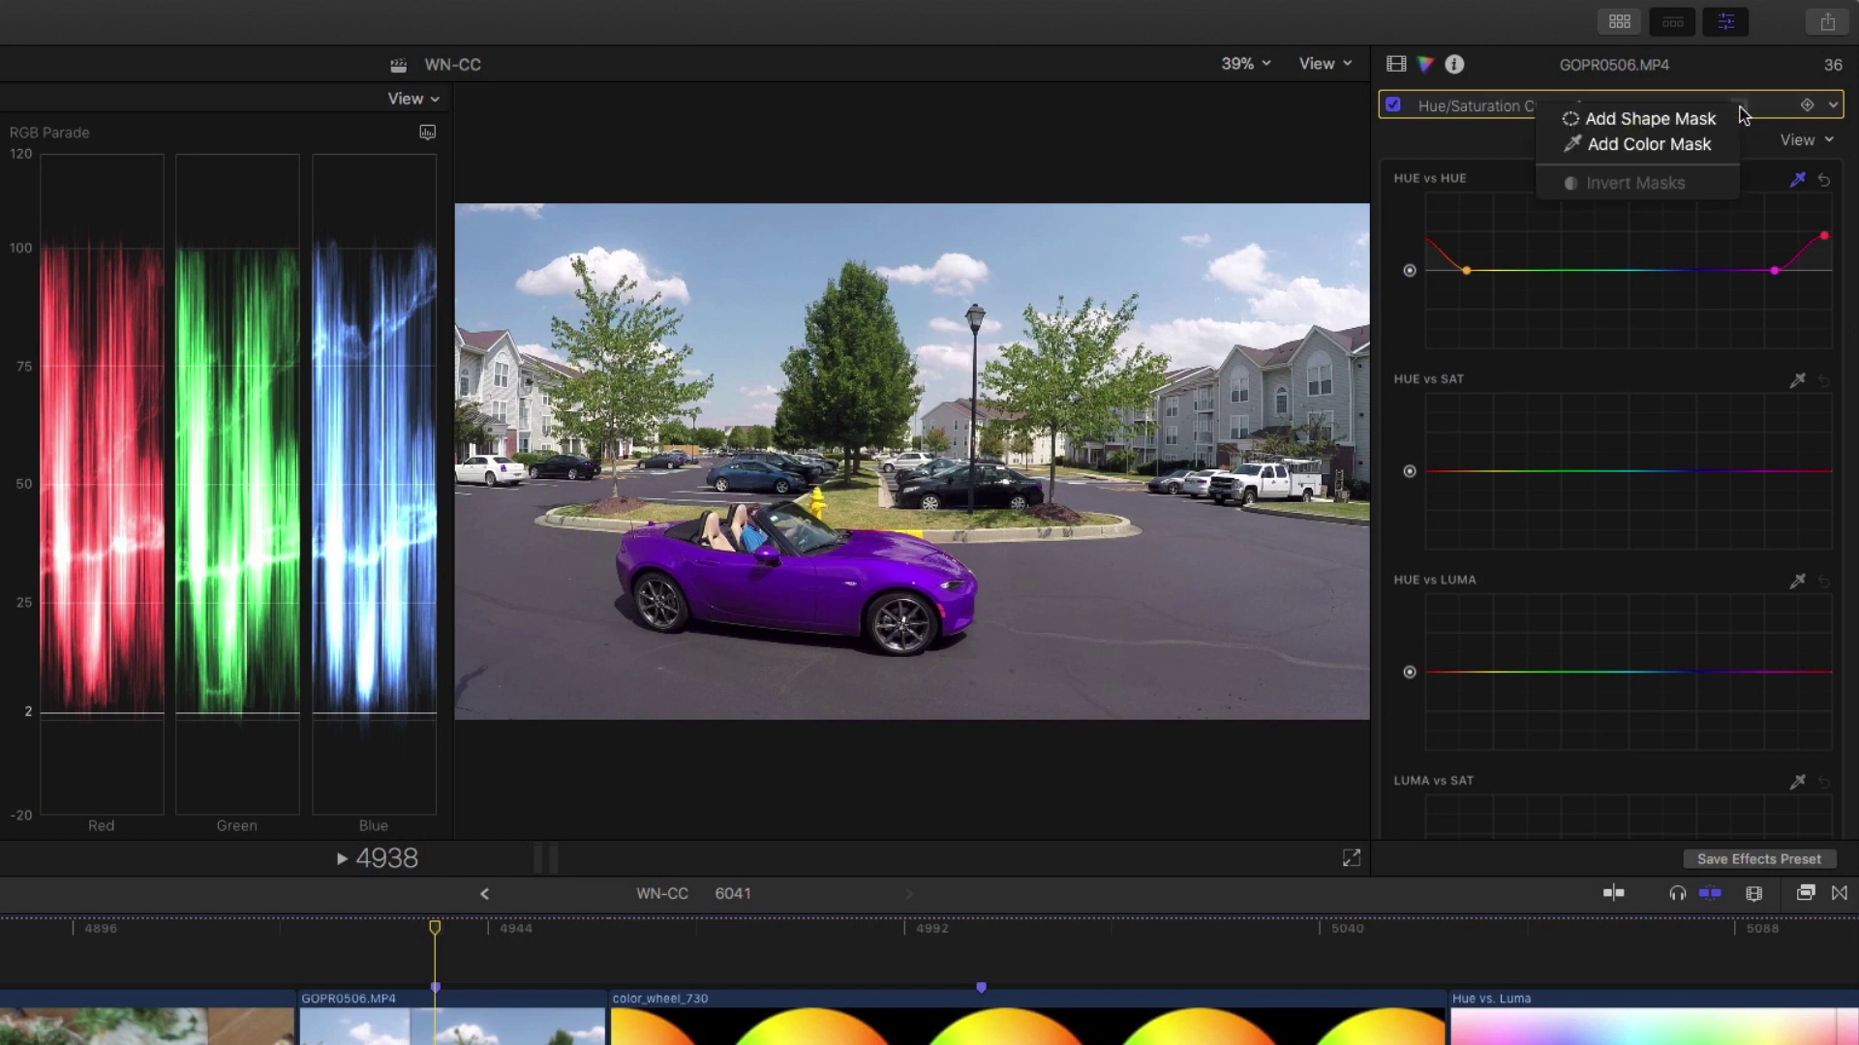
{"action": "left_click", "coordinate": [1700, 124]}
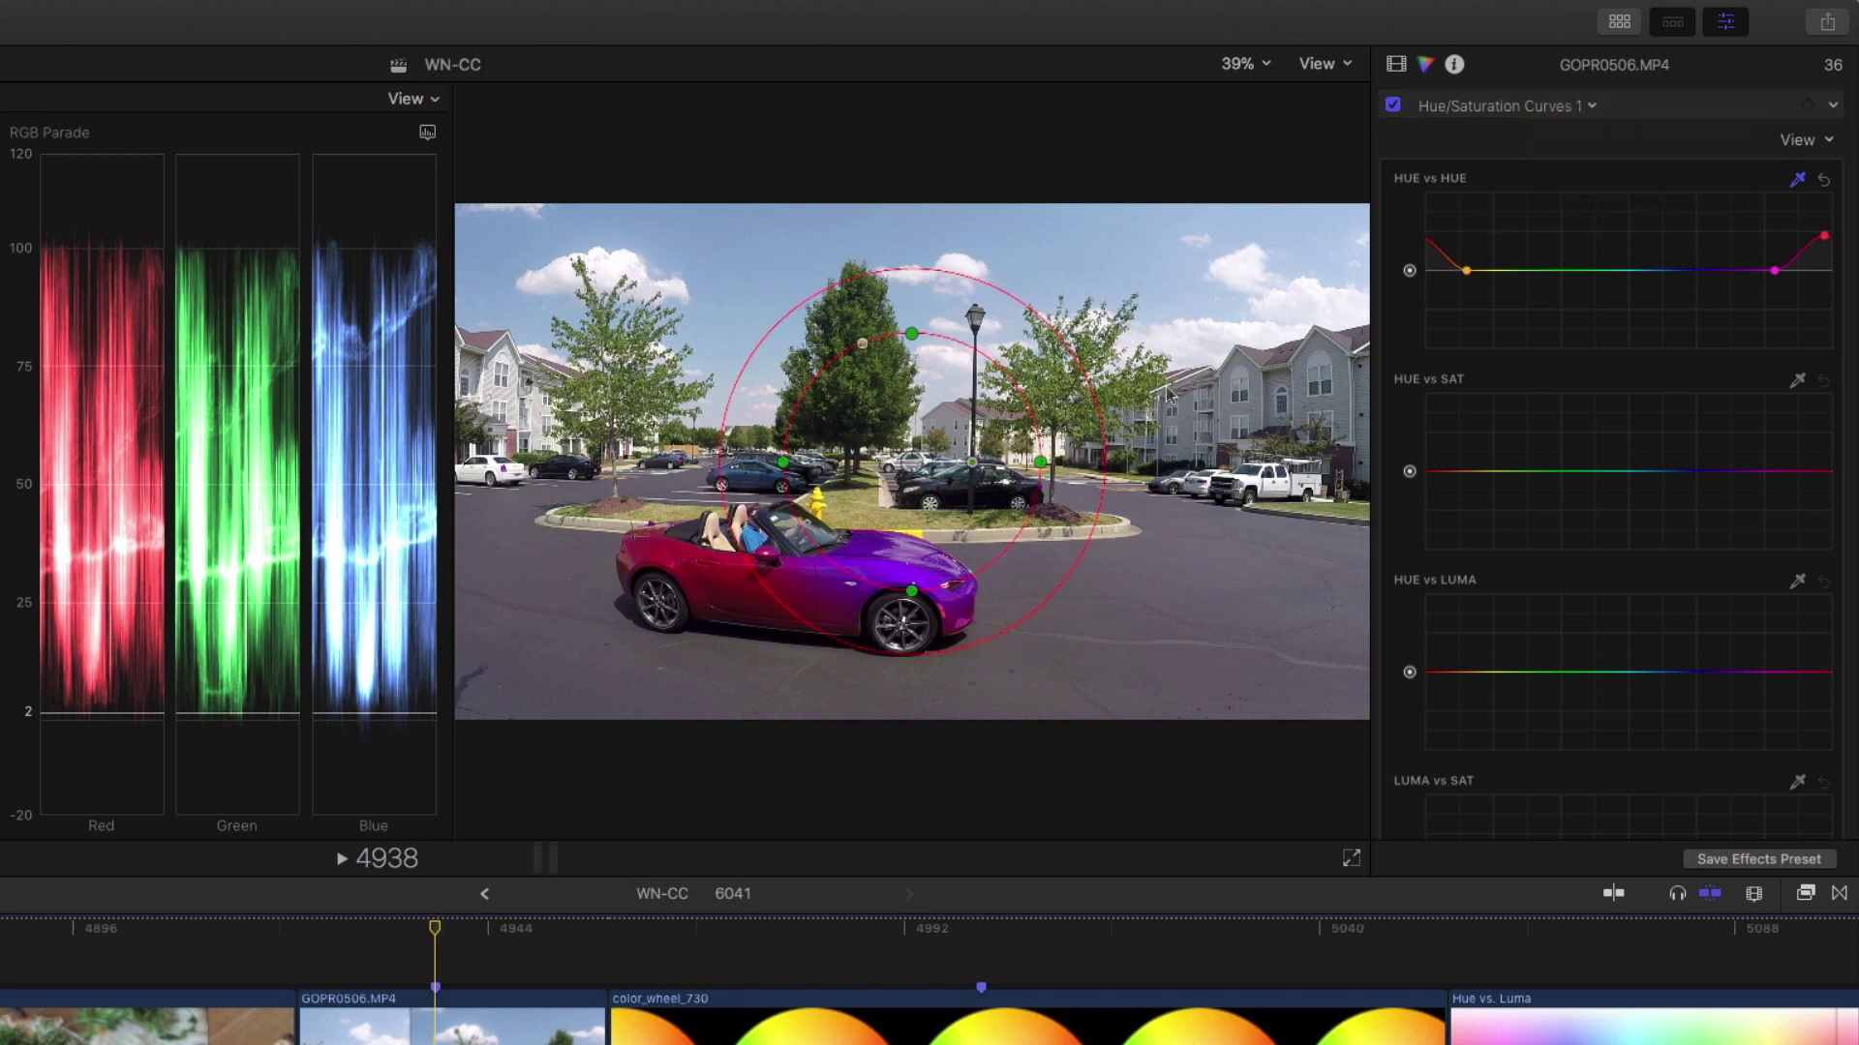
{"action": "left_click_drag", "start_coordinate": [912, 461], "coordinate": [757, 565]}
{"action": "left_click_drag", "start_coordinate": [885, 565], "coordinate": [1044, 568]}
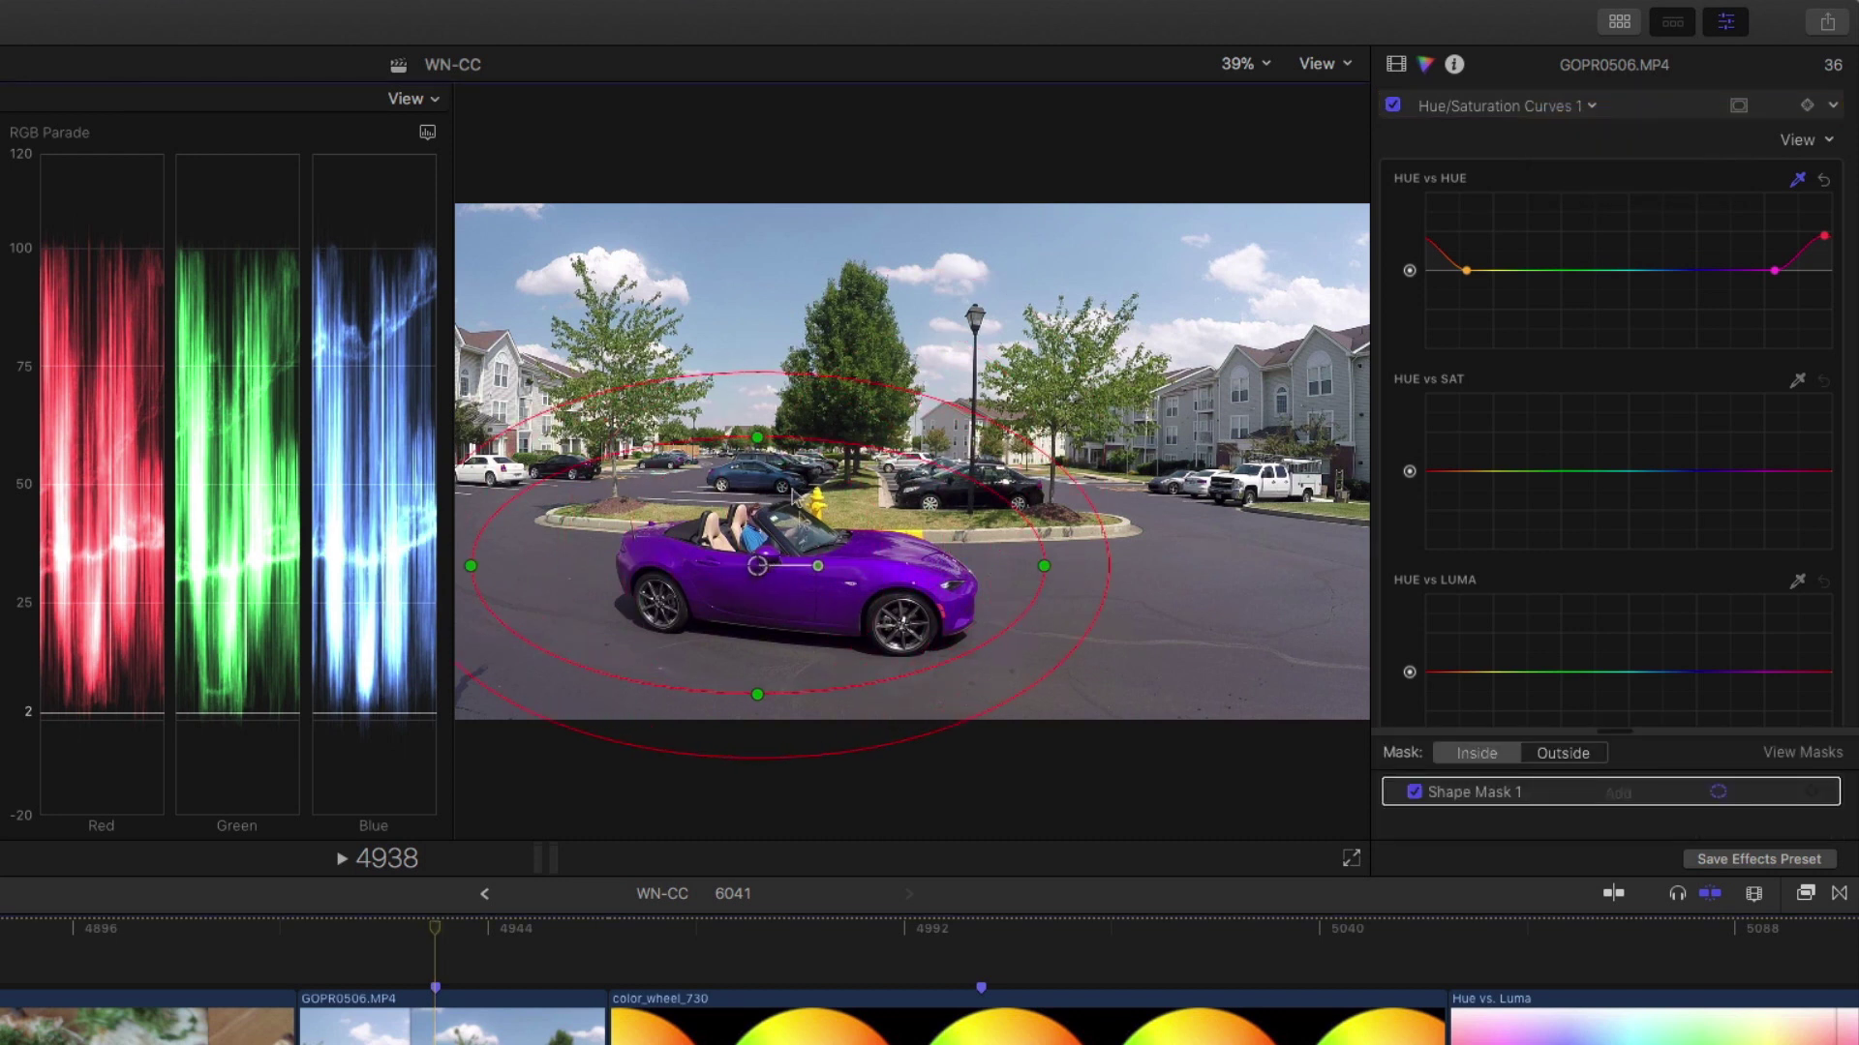
{"action": "left_click_drag", "start_coordinate": [757, 438], "coordinate": [757, 455]}
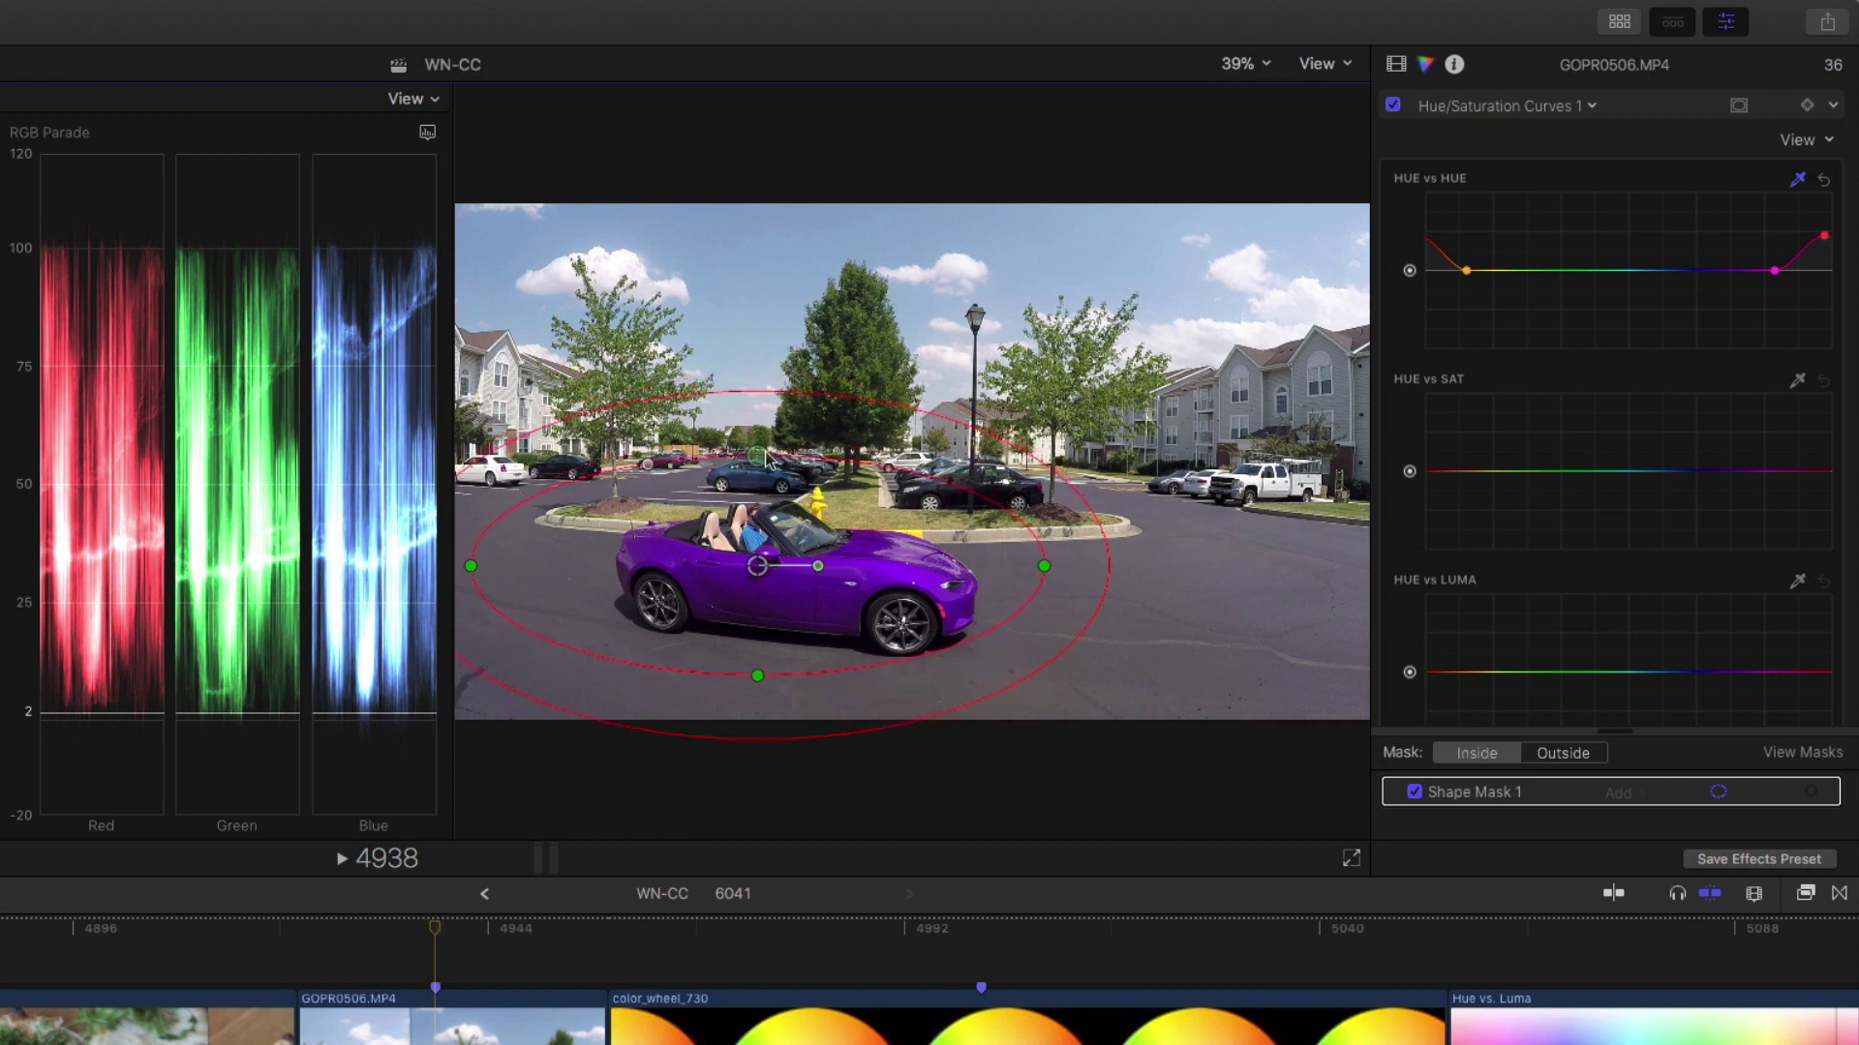
{"action": "left_click_drag", "start_coordinate": [820, 573], "coordinate": [772, 576]}
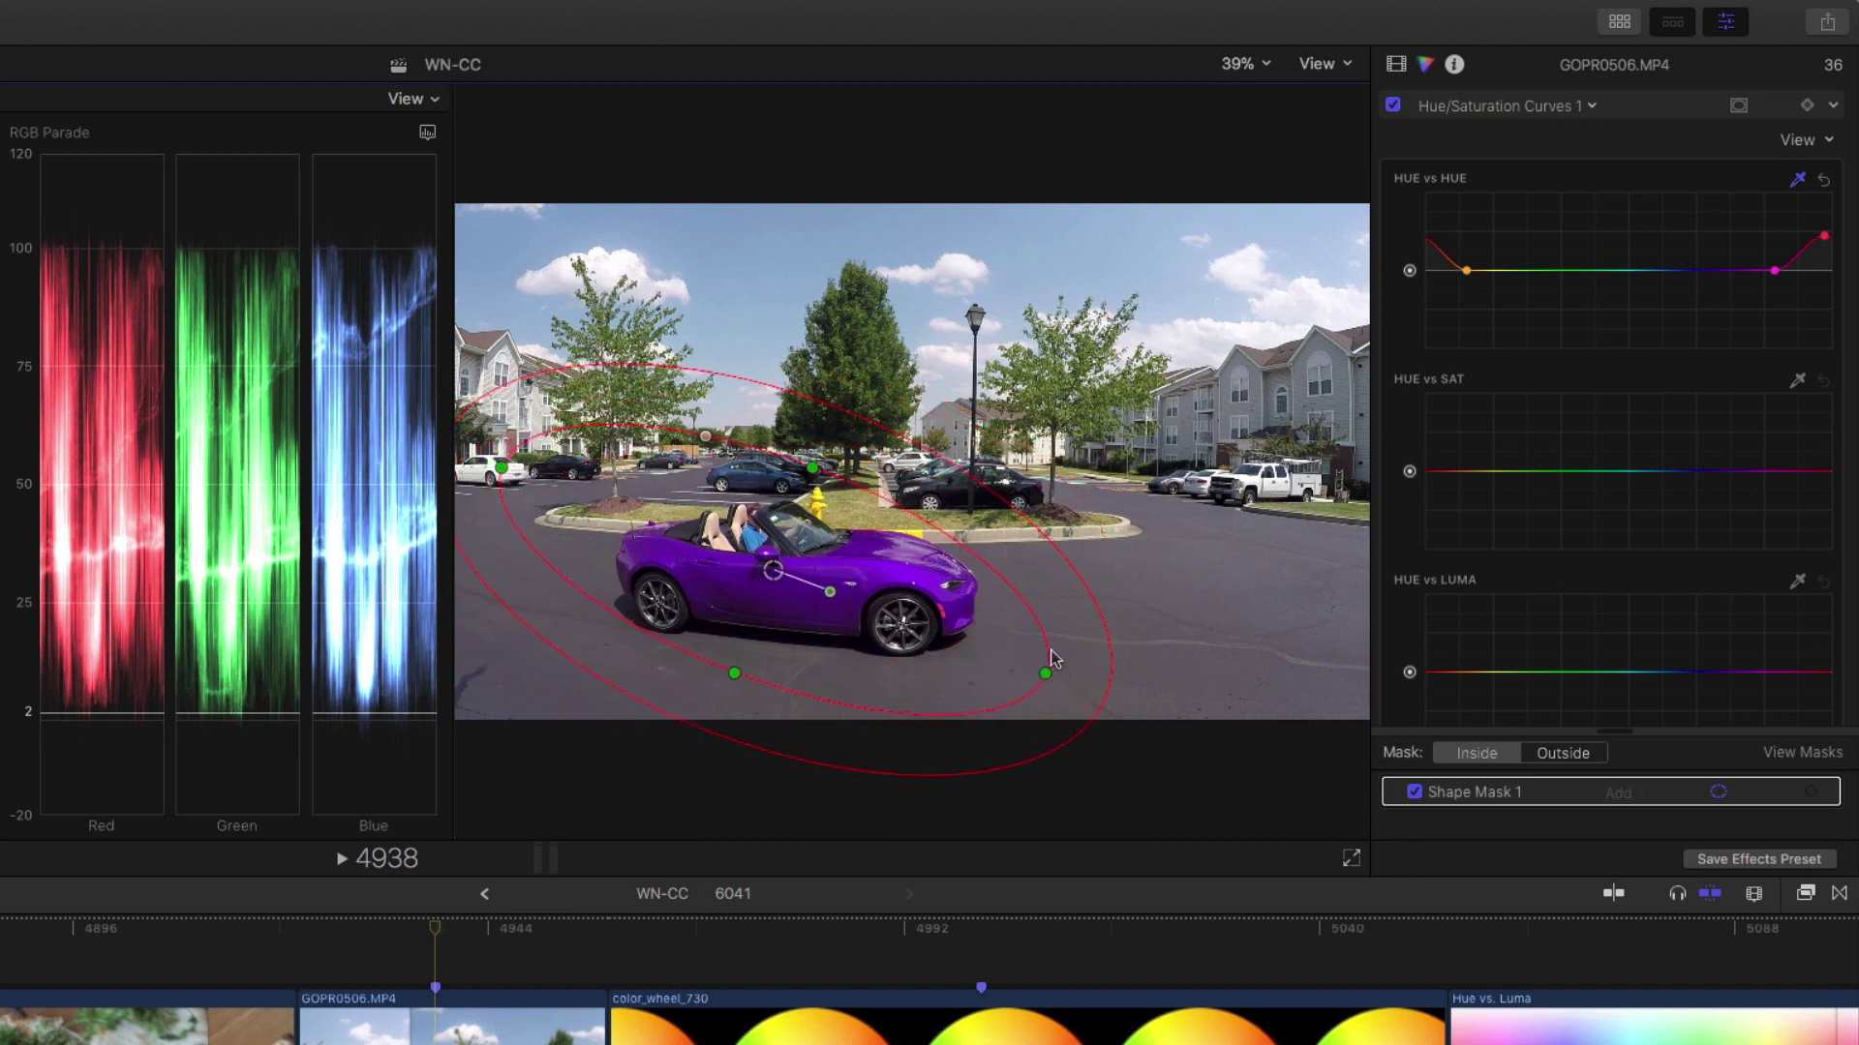